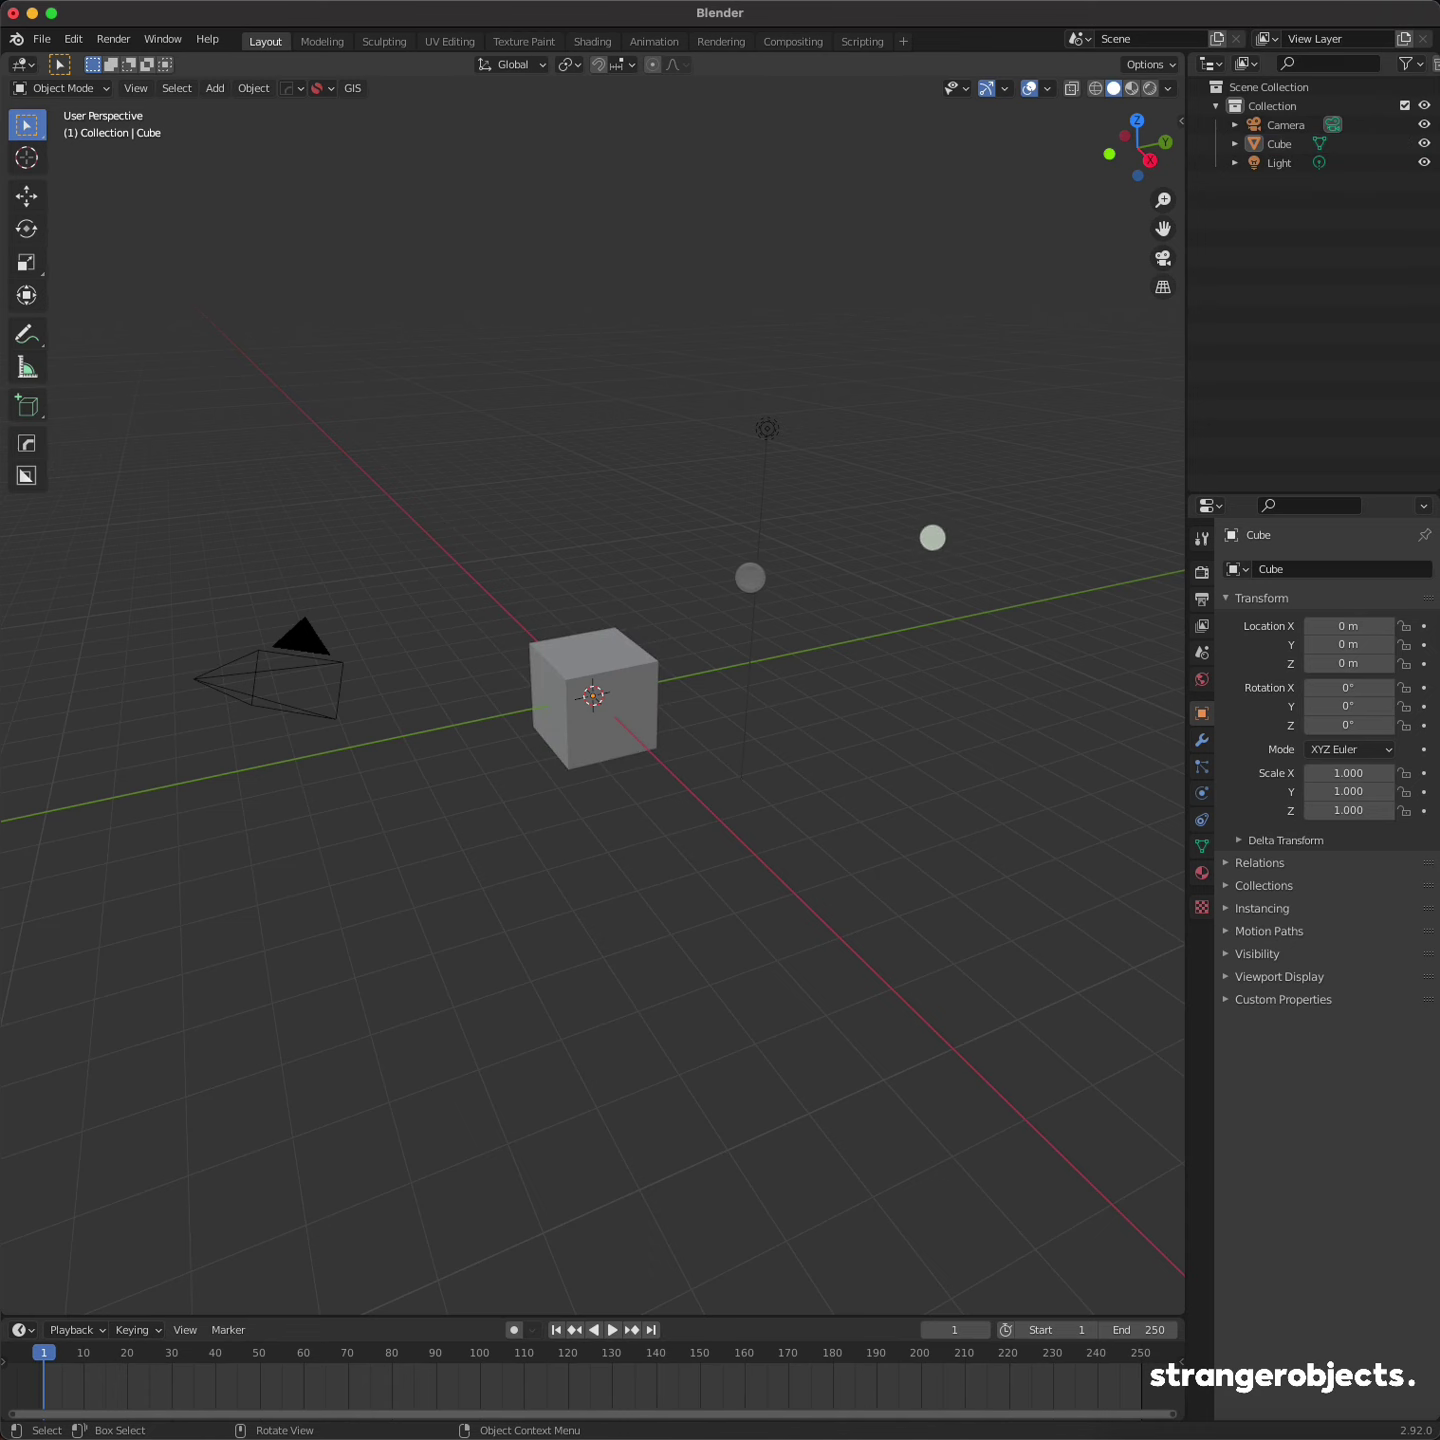
Step: Delete the default camera, cube and light, and add a plane at the scene centre
key("a")
key("x")
left_click(750, 577)
middle_click_drag(749, 578, 775, 601)
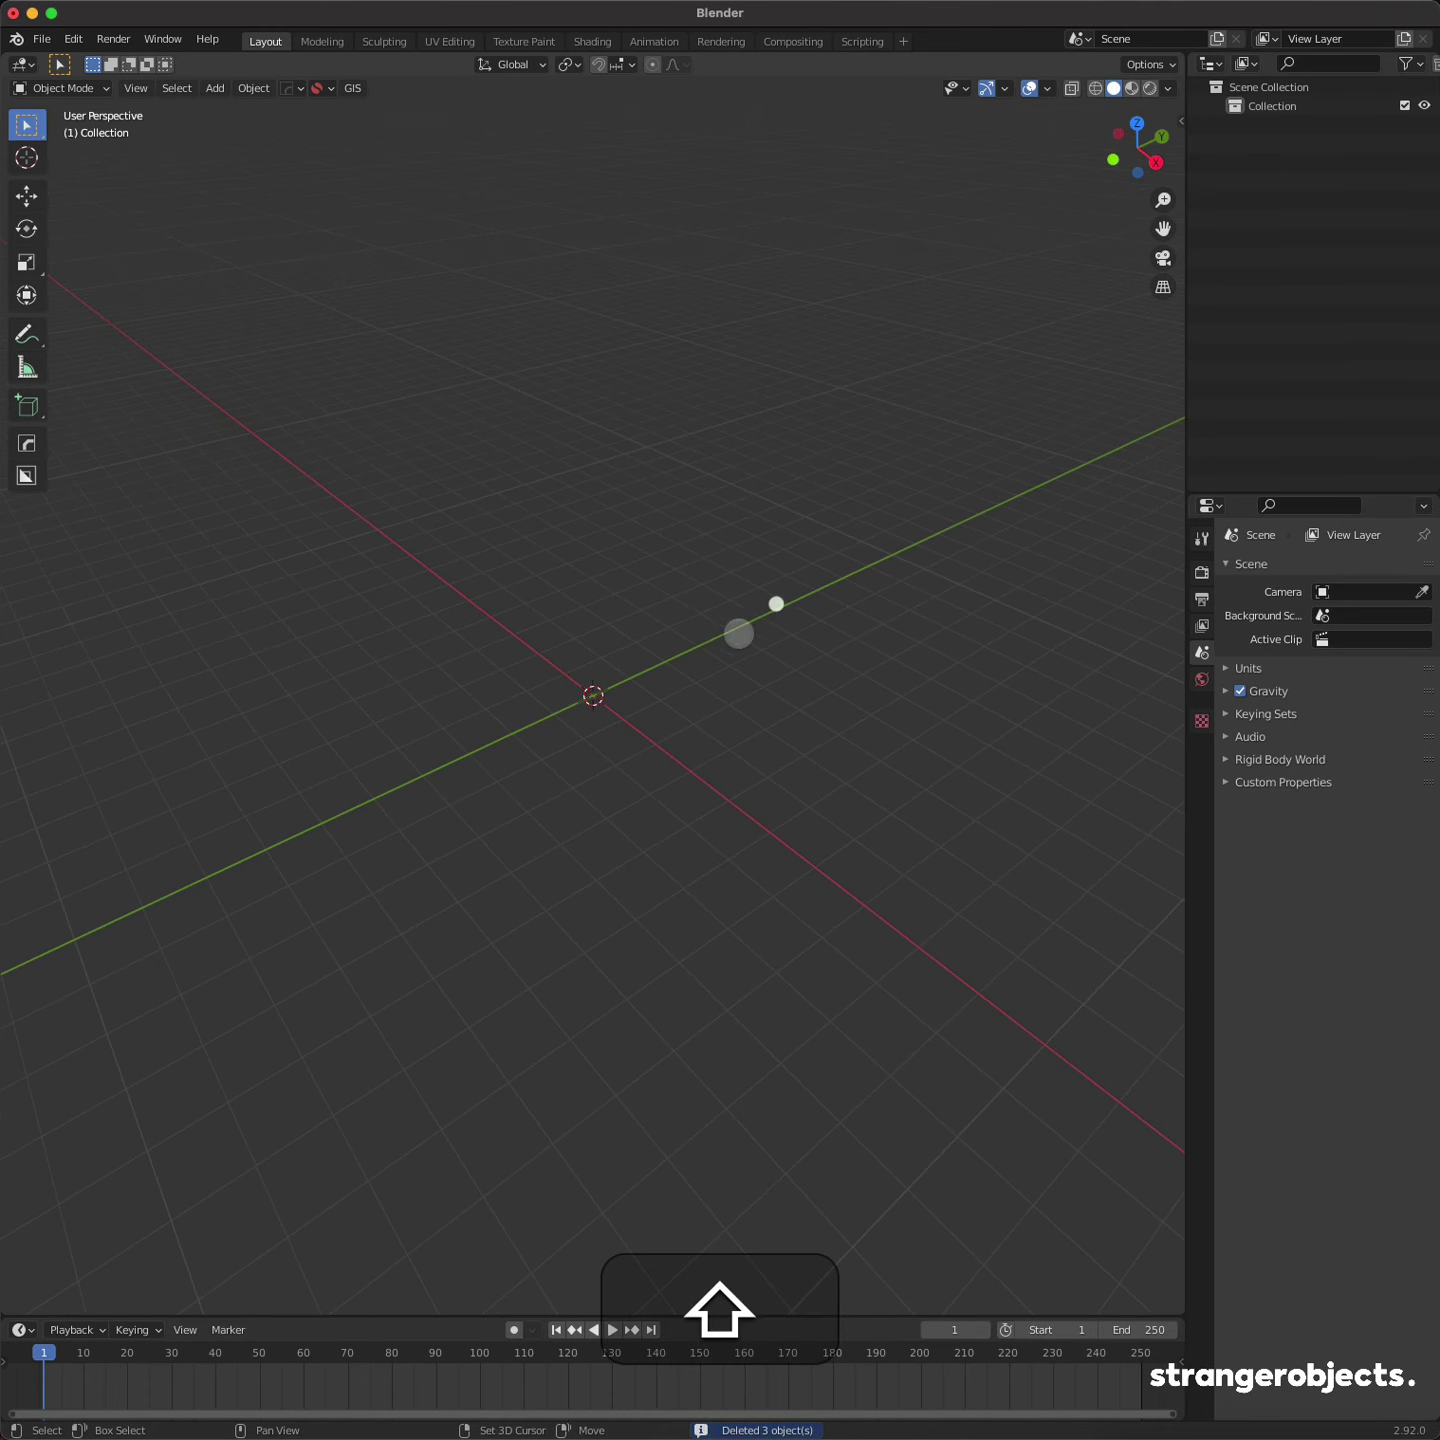
key("shift+a")
left_click(779, 659)
scroll(615, 677, "up", 4)
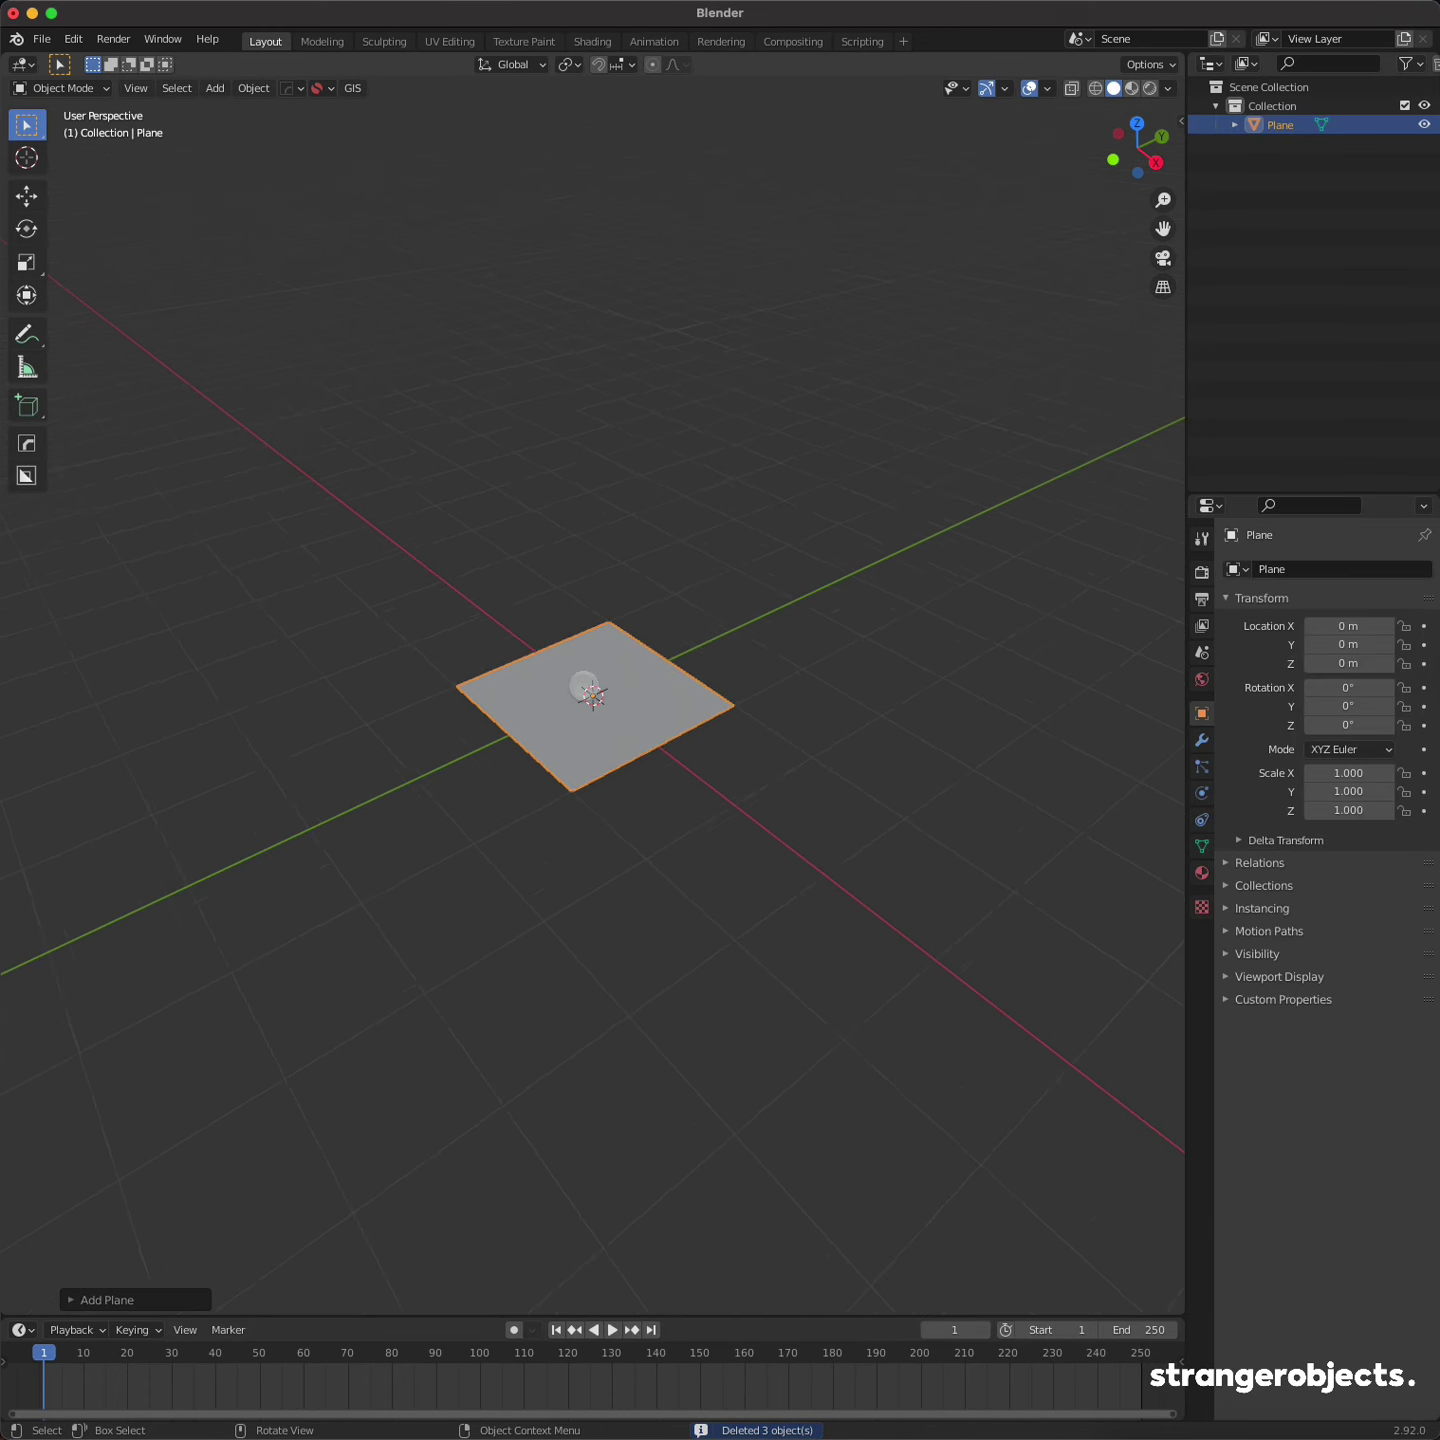
scroll(600, 689, "up", 4)
Step: Subdivide the plane in Edit Mode with 100 cuts and return to Object Mode
key("Tab")
left_click(748, 703)
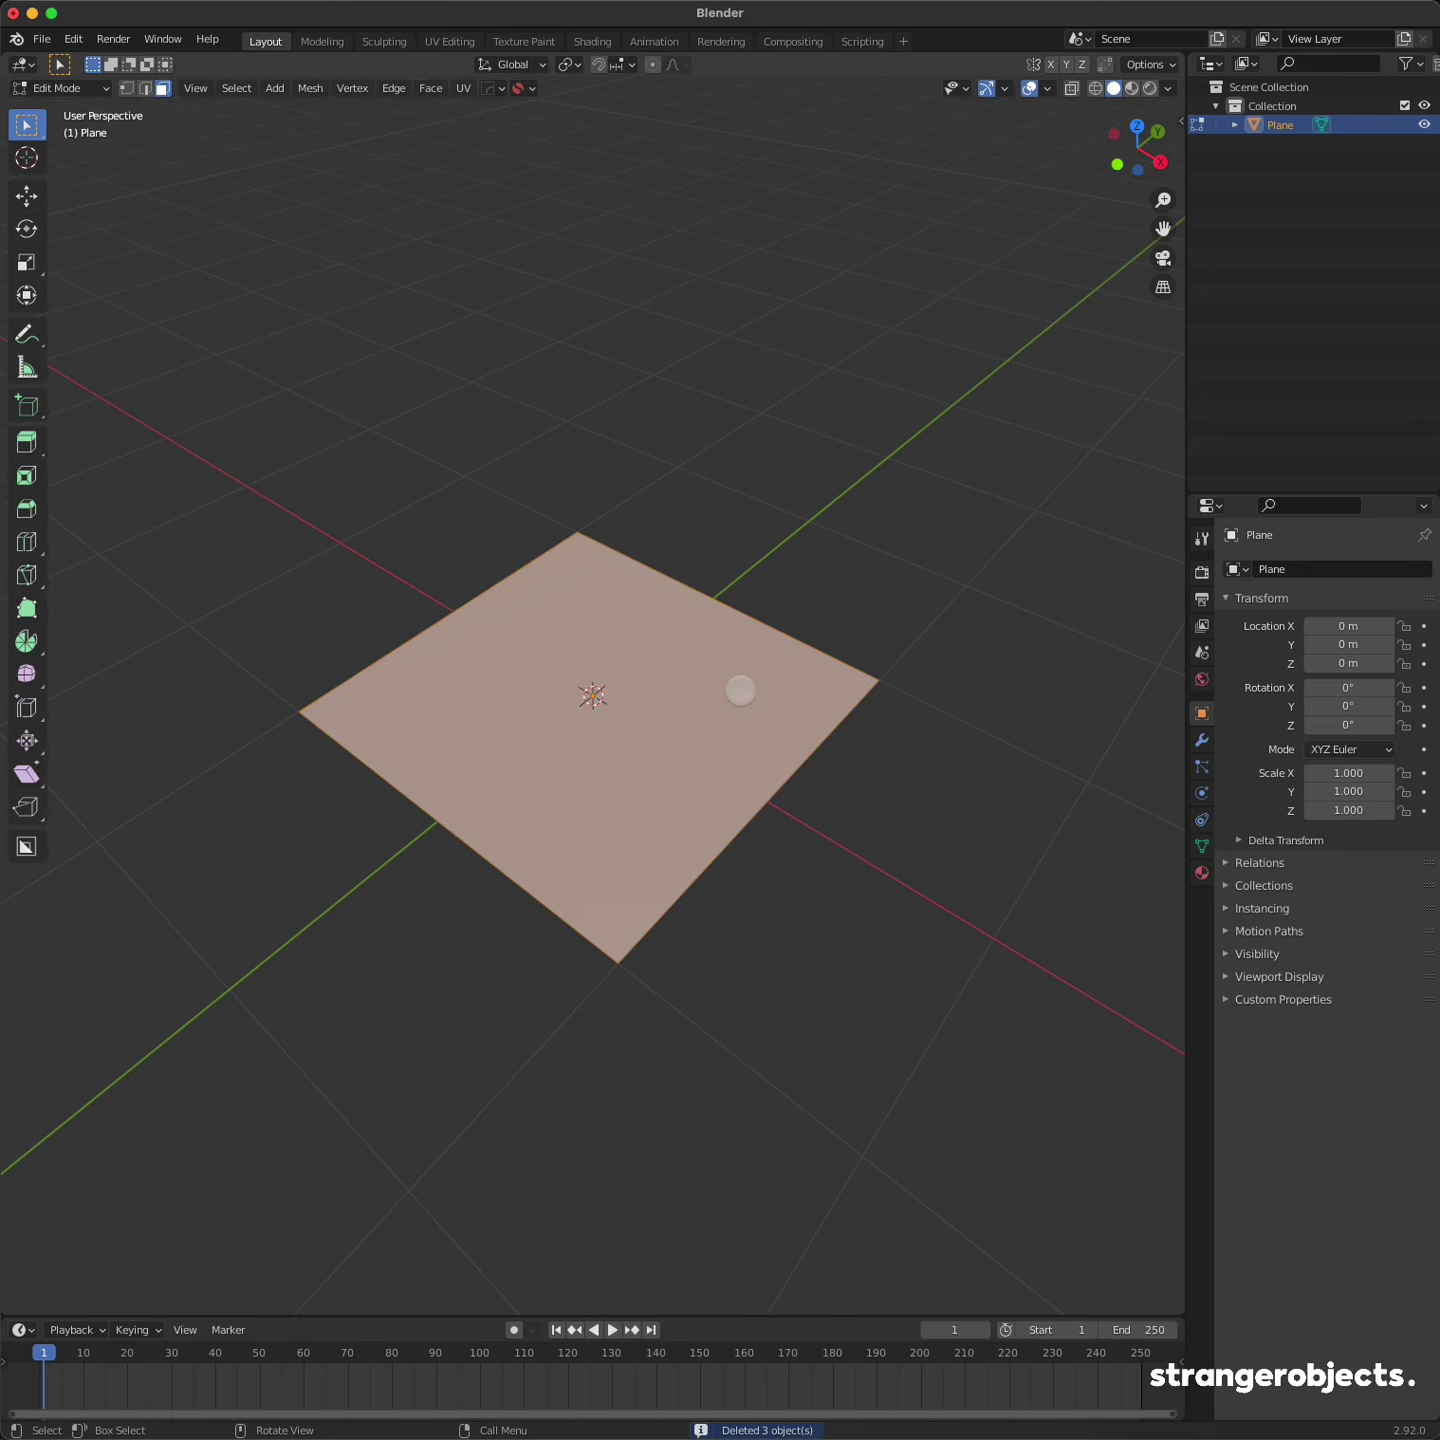
right_click(634, 693)
left_click(633, 693)
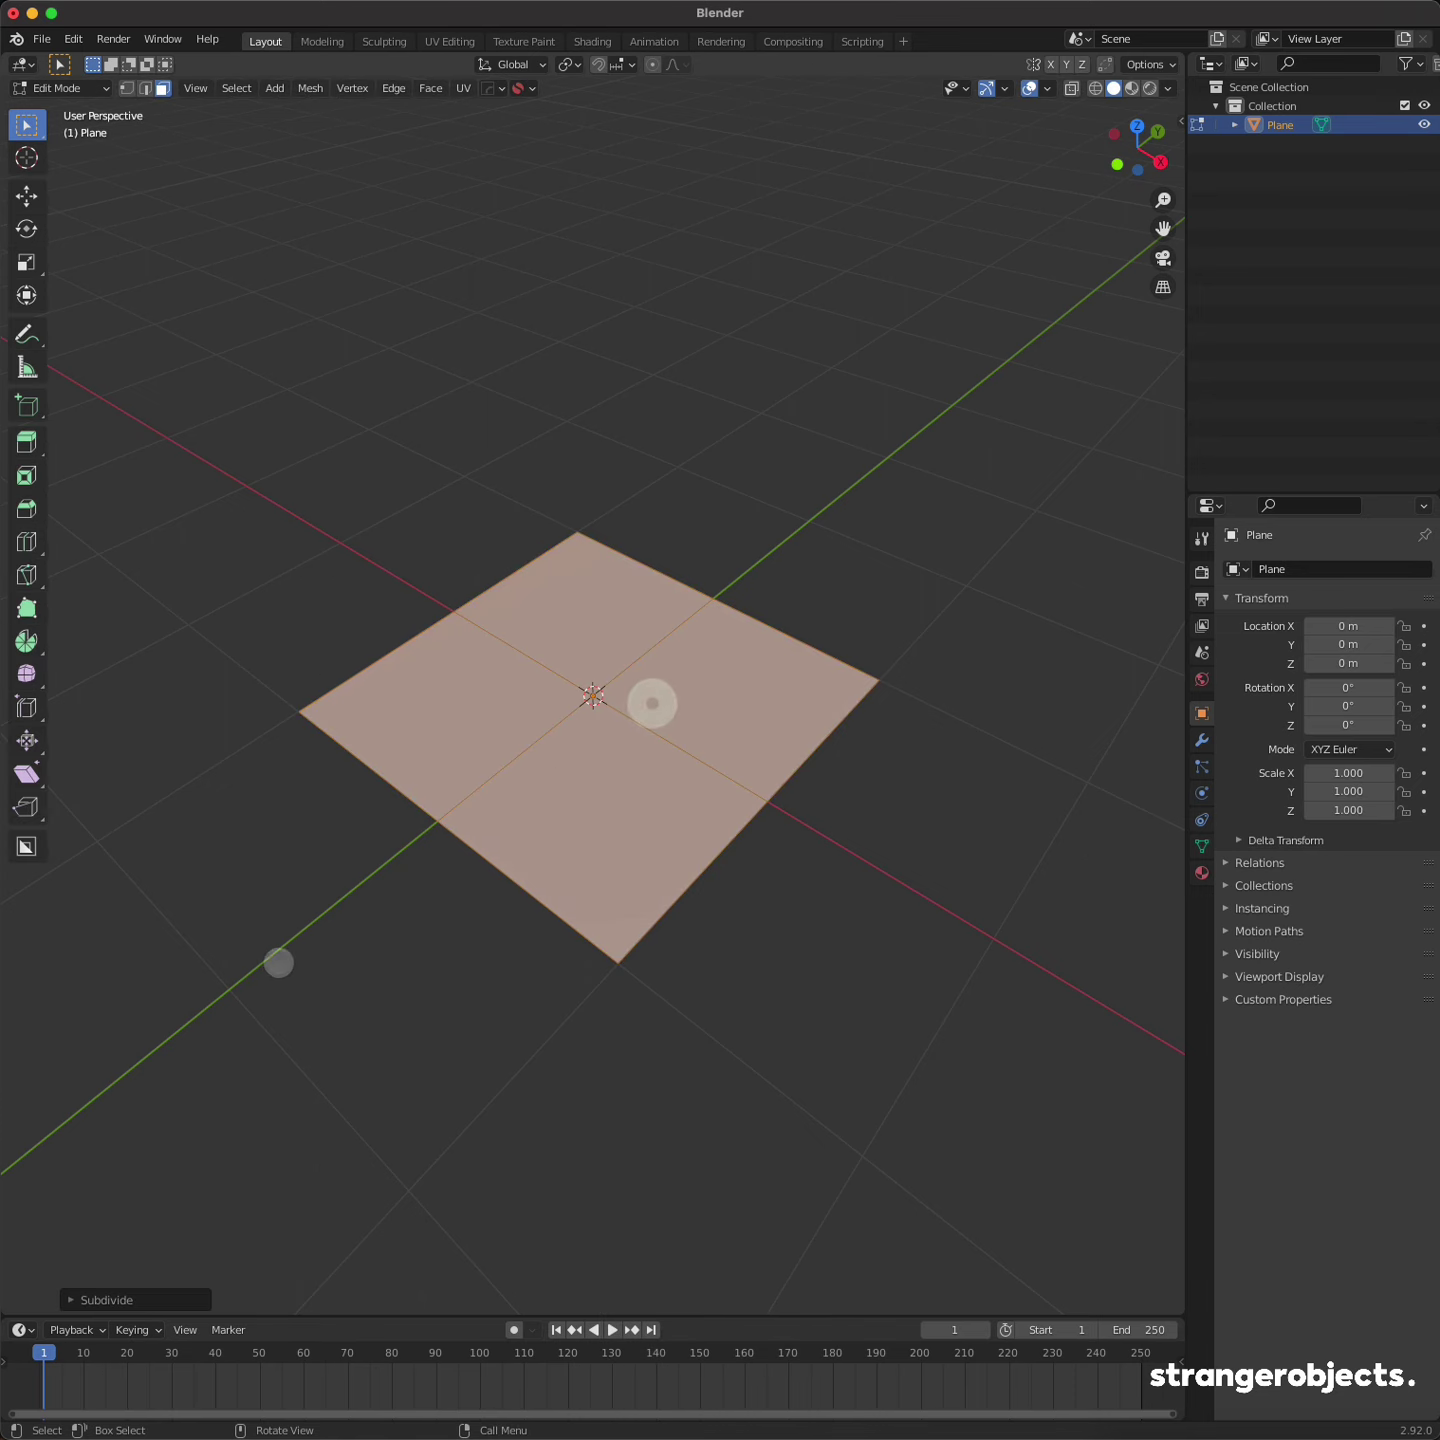
left_click(73, 1300)
left_click(251, 1164)
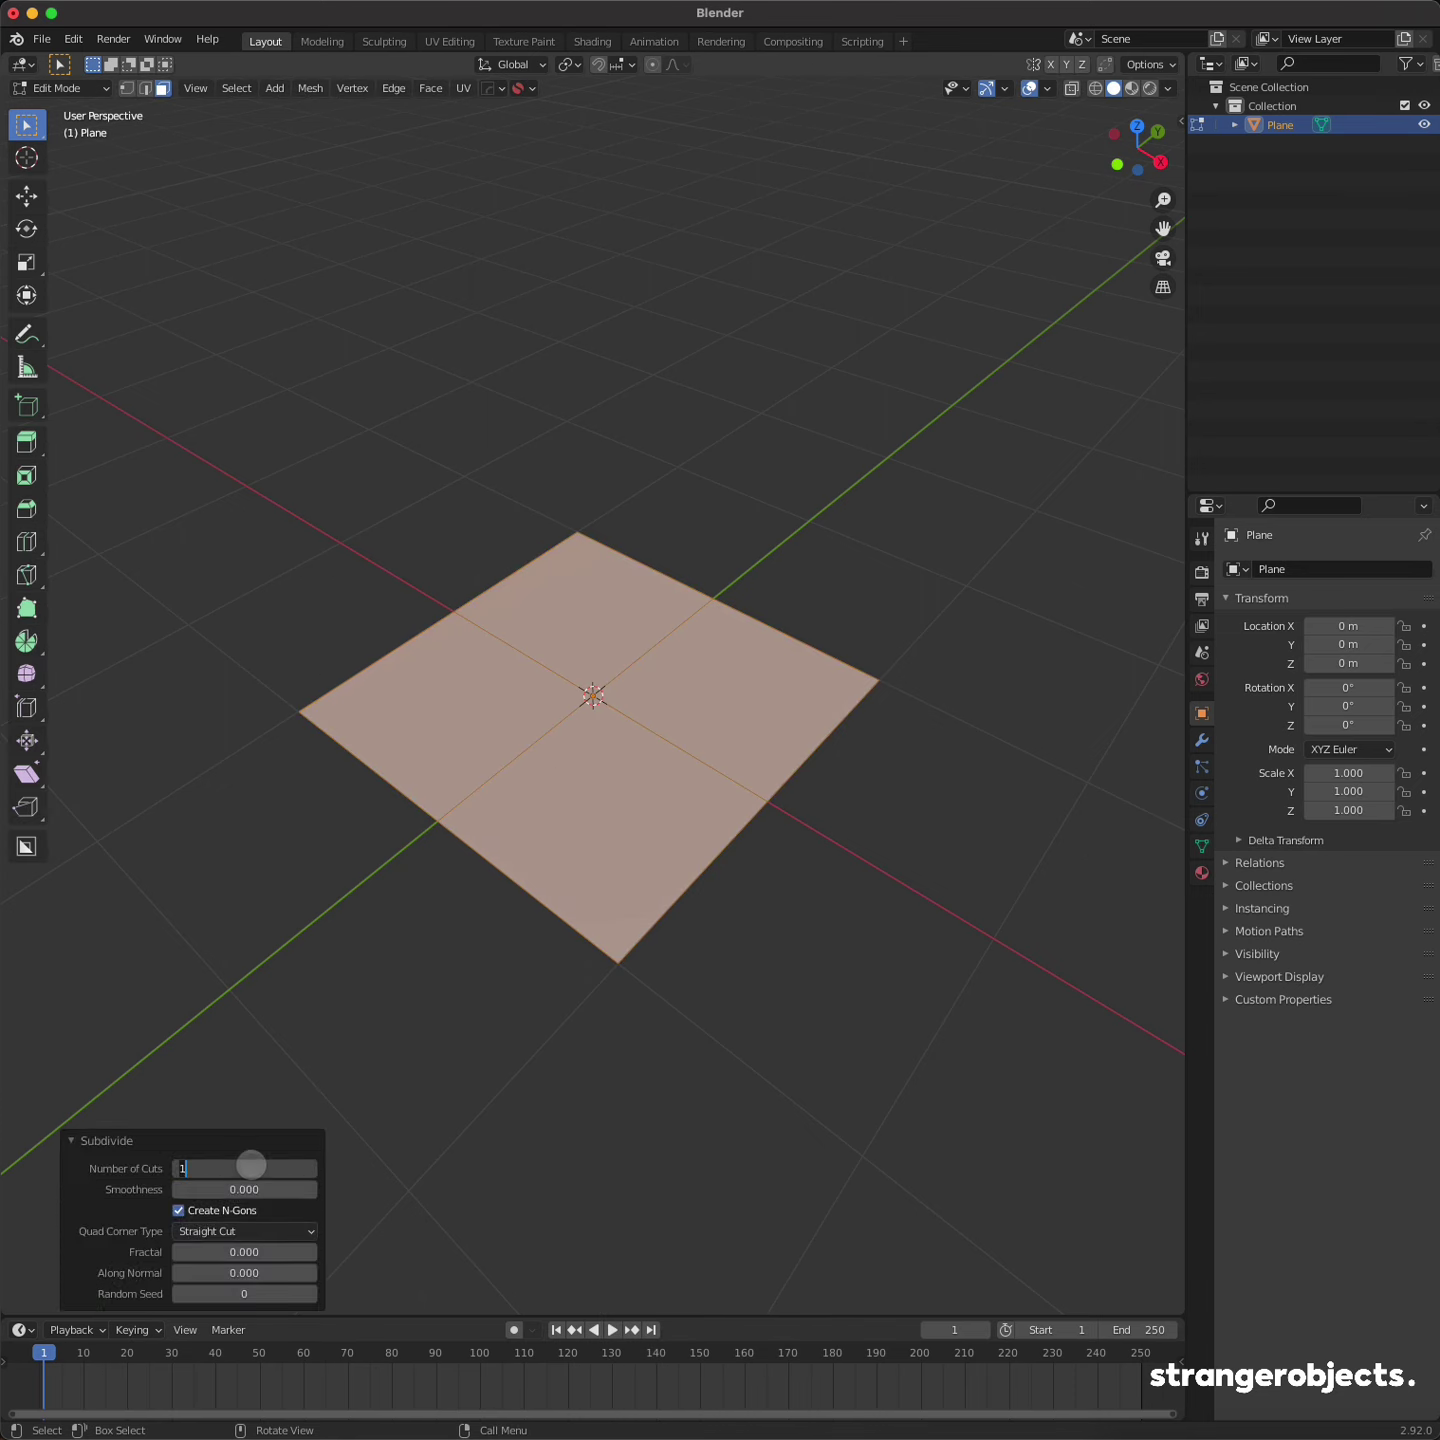
type("0")
key("Return")
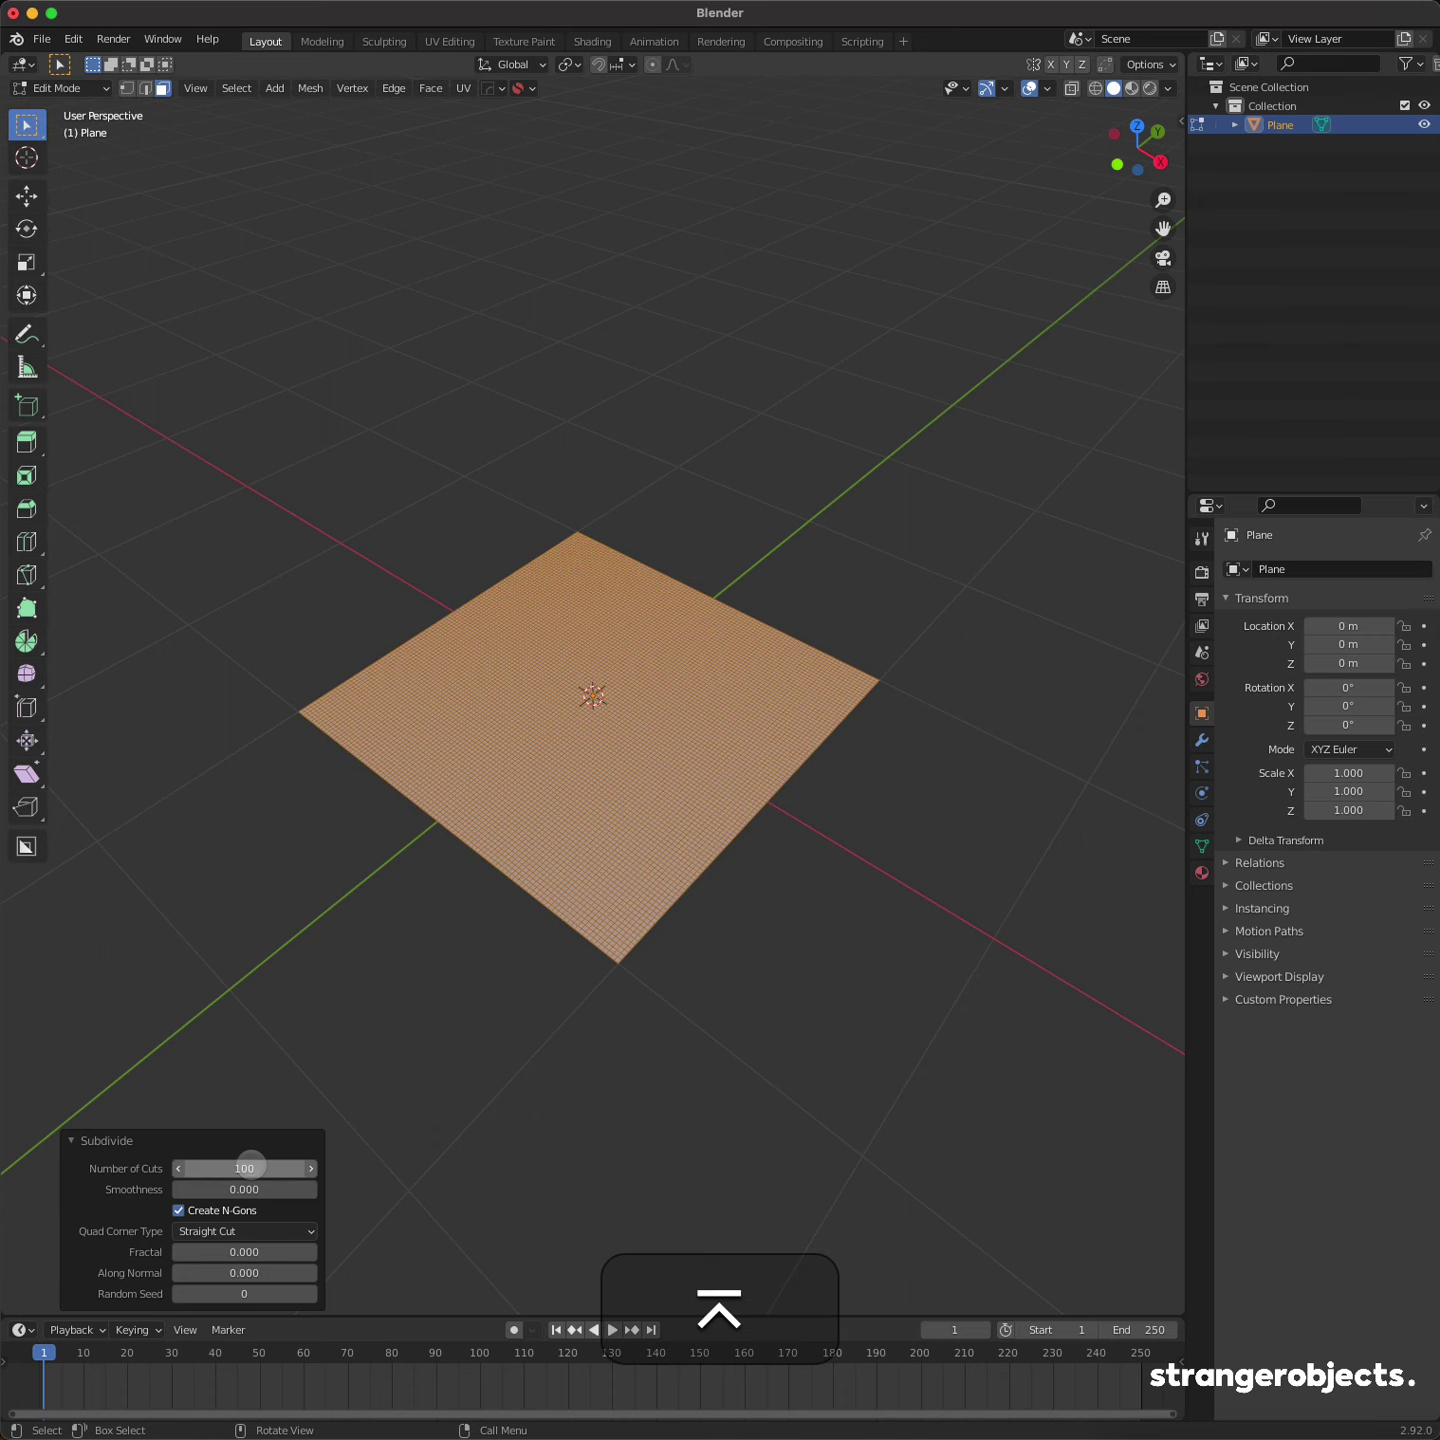
left_click(453, 916)
middle_click_drag(453, 916, 490, 720)
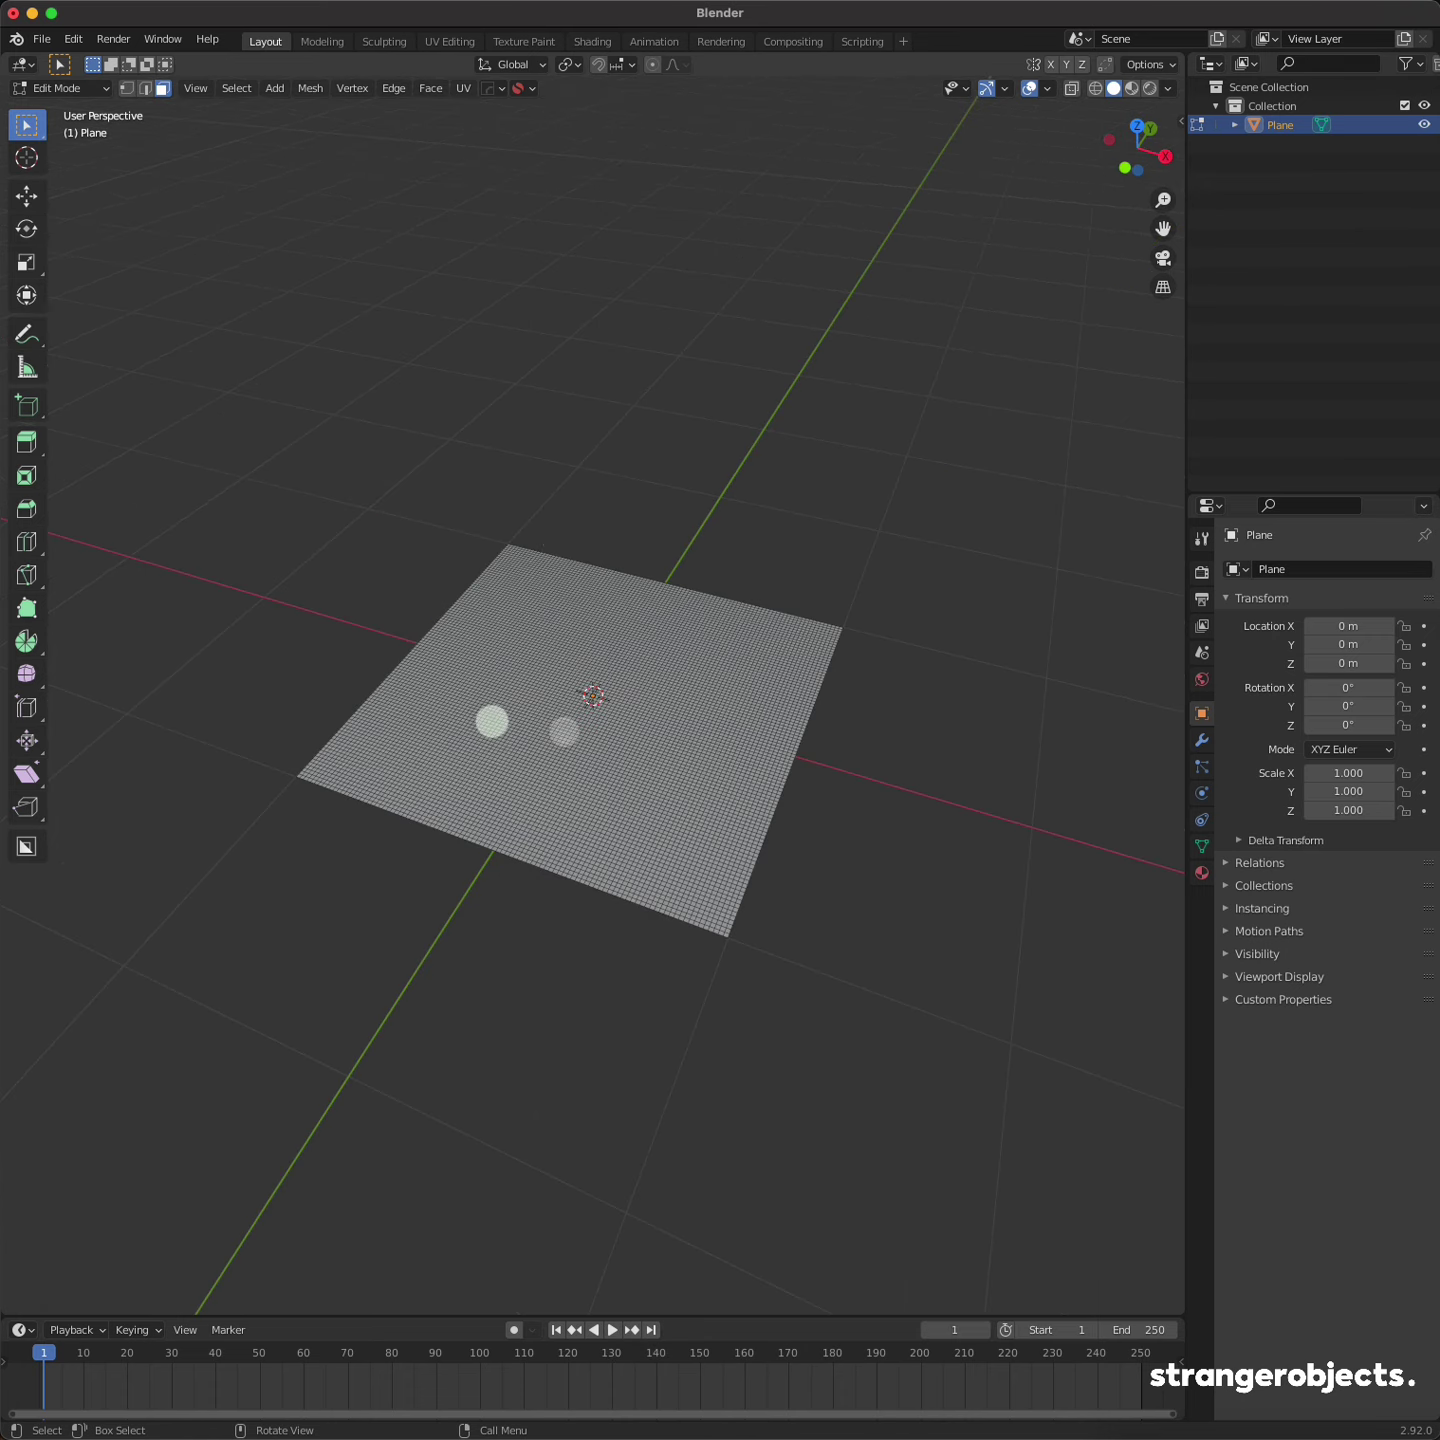
key("Tab")
Step: Turn the Timeline into a taller Shader Editor and create a new material for the plane
left_click(23, 1329)
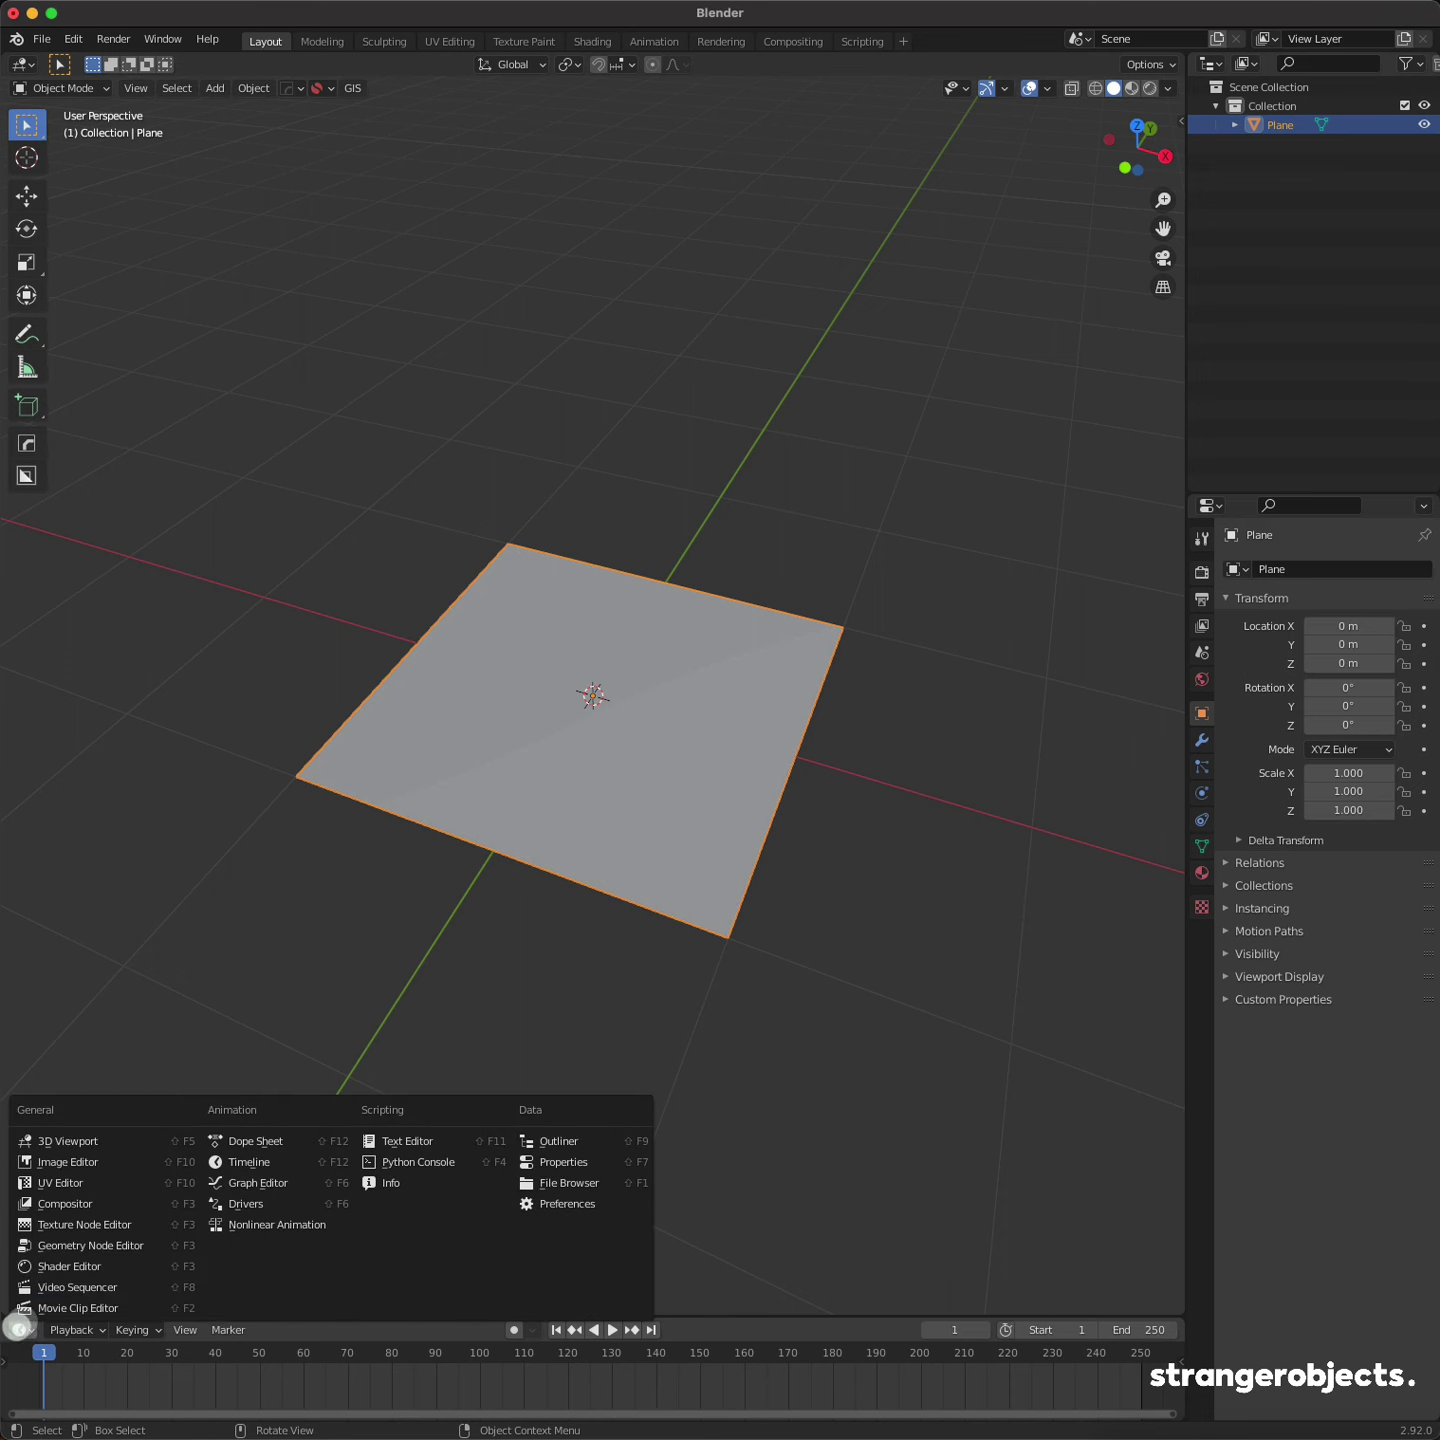
left_click(72, 1262)
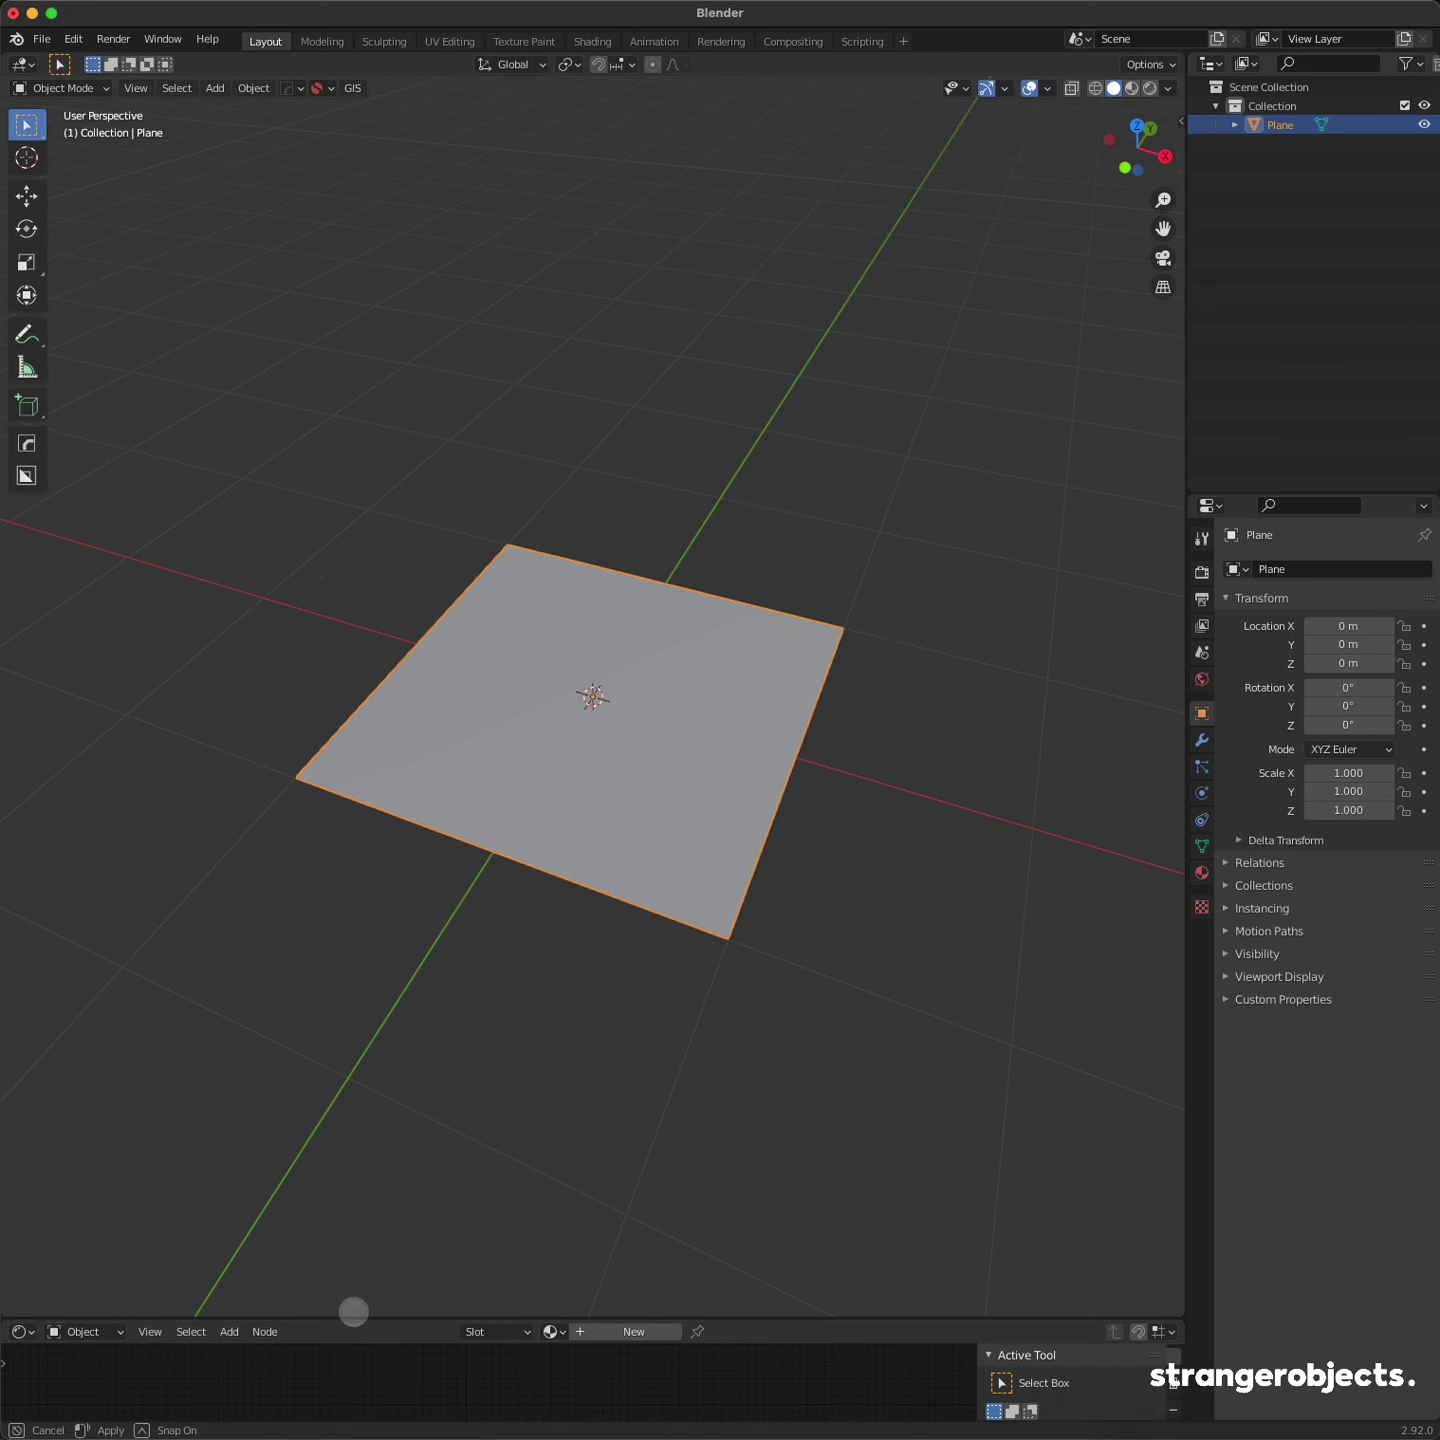
left_click_drag(354, 1316, 390, 910)
left_click(610, 920)
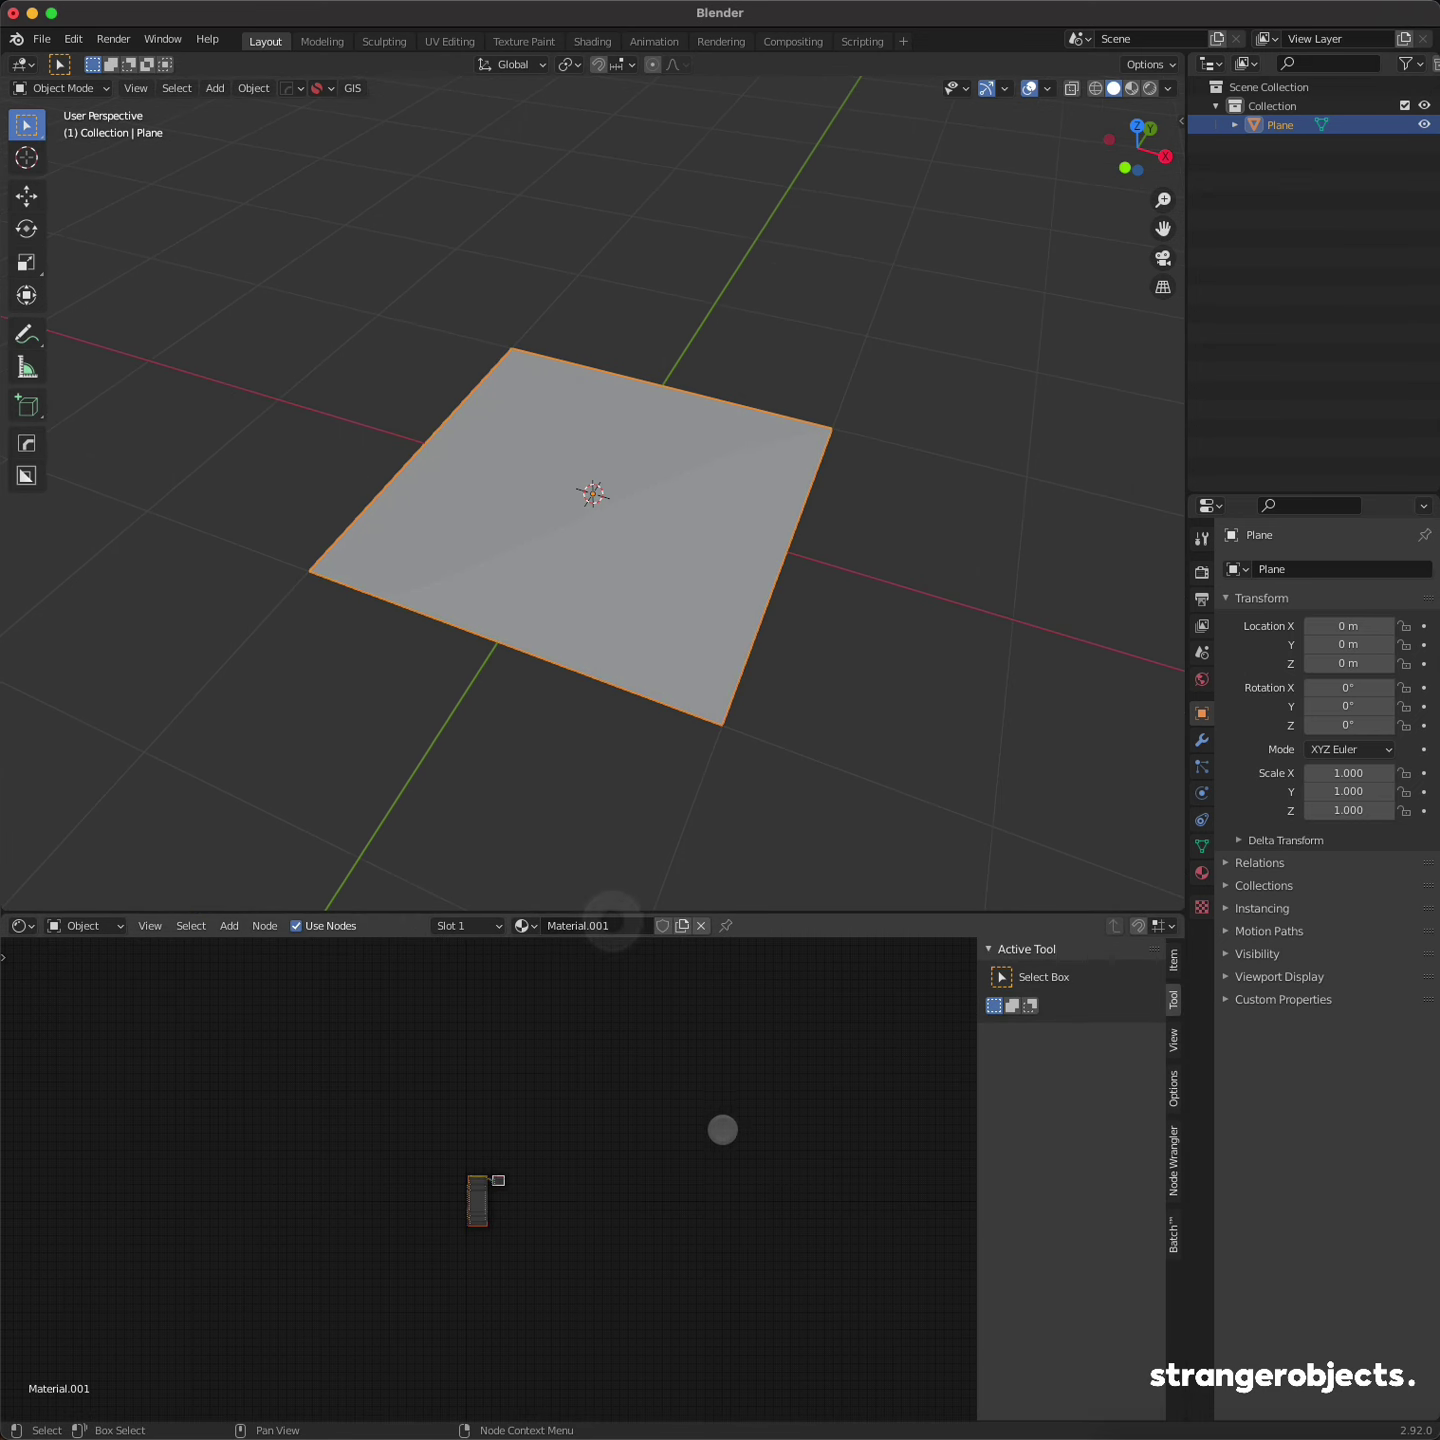
scroll(502, 1205, "up", 5)
scroll(510, 1170, "up", 1)
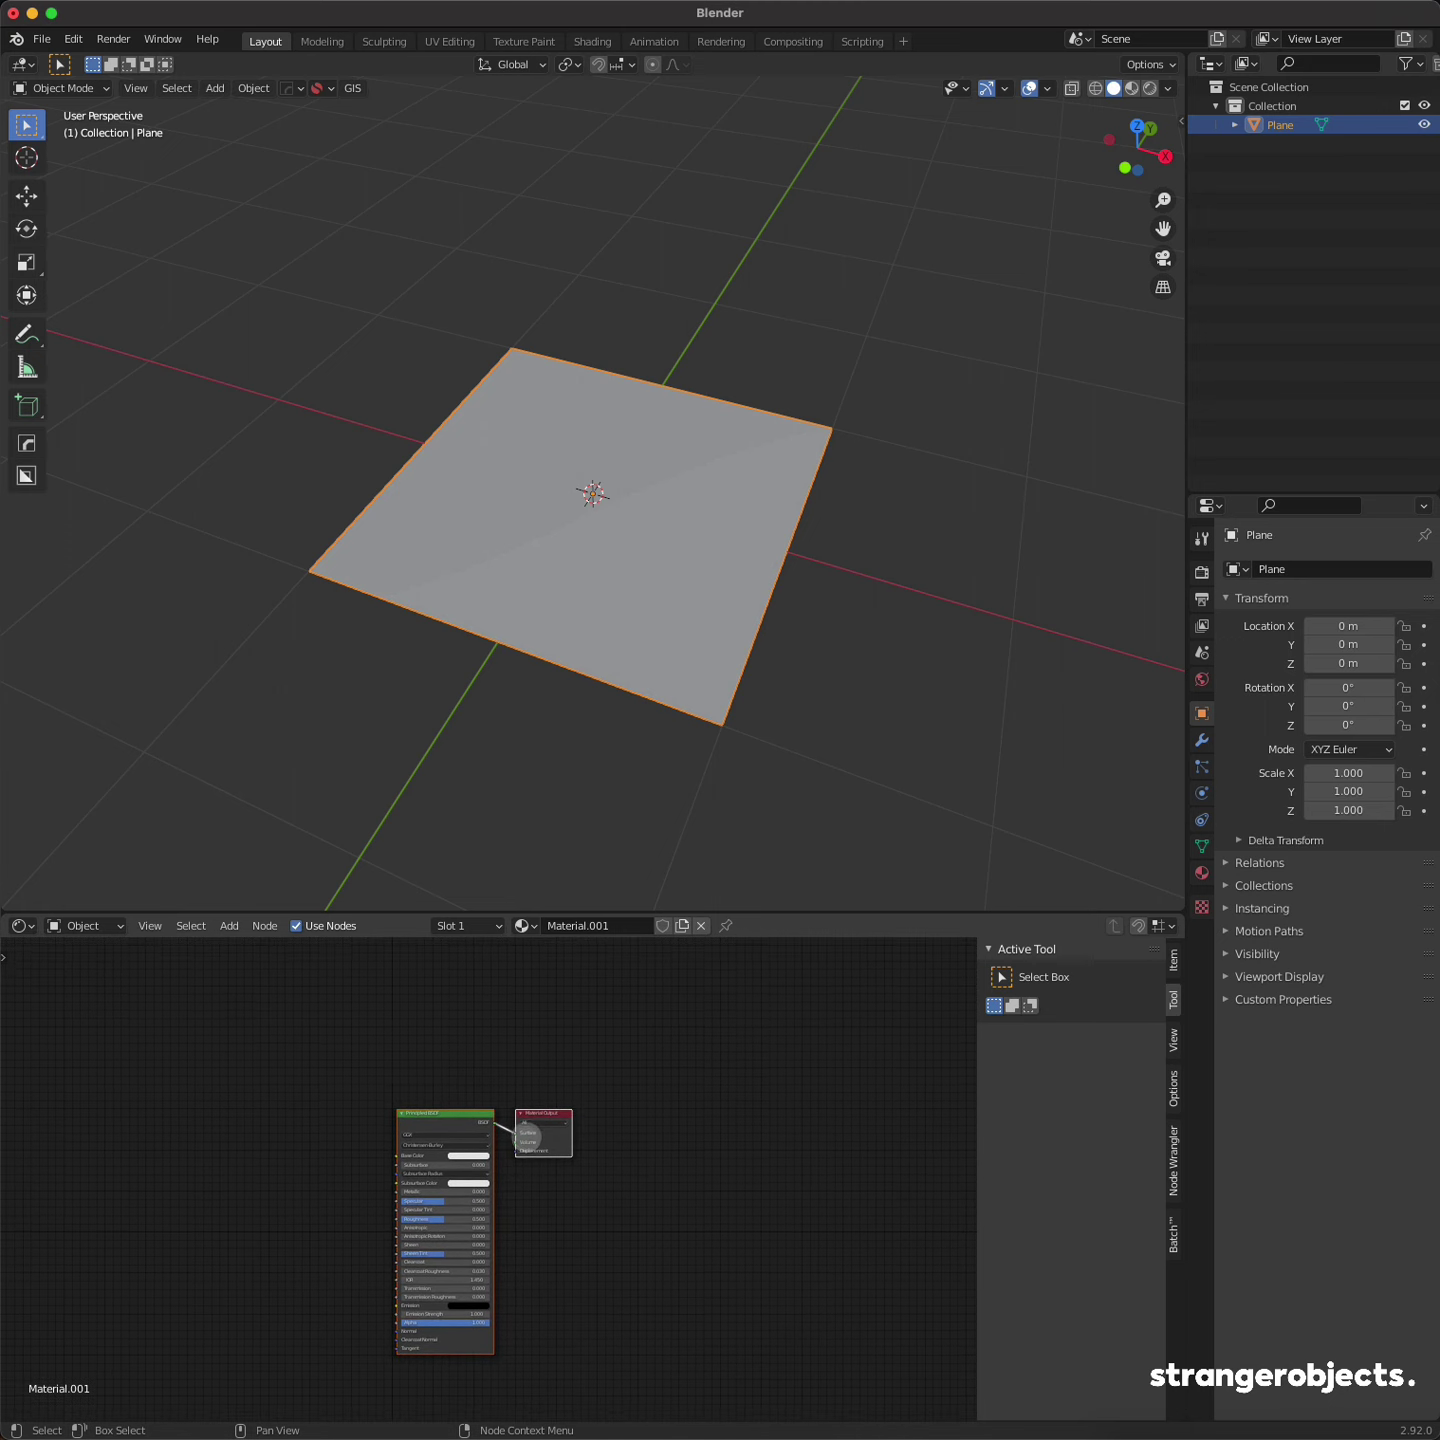
scroll(523, 1137, "up", 2)
scroll(526, 1137, "up", 1)
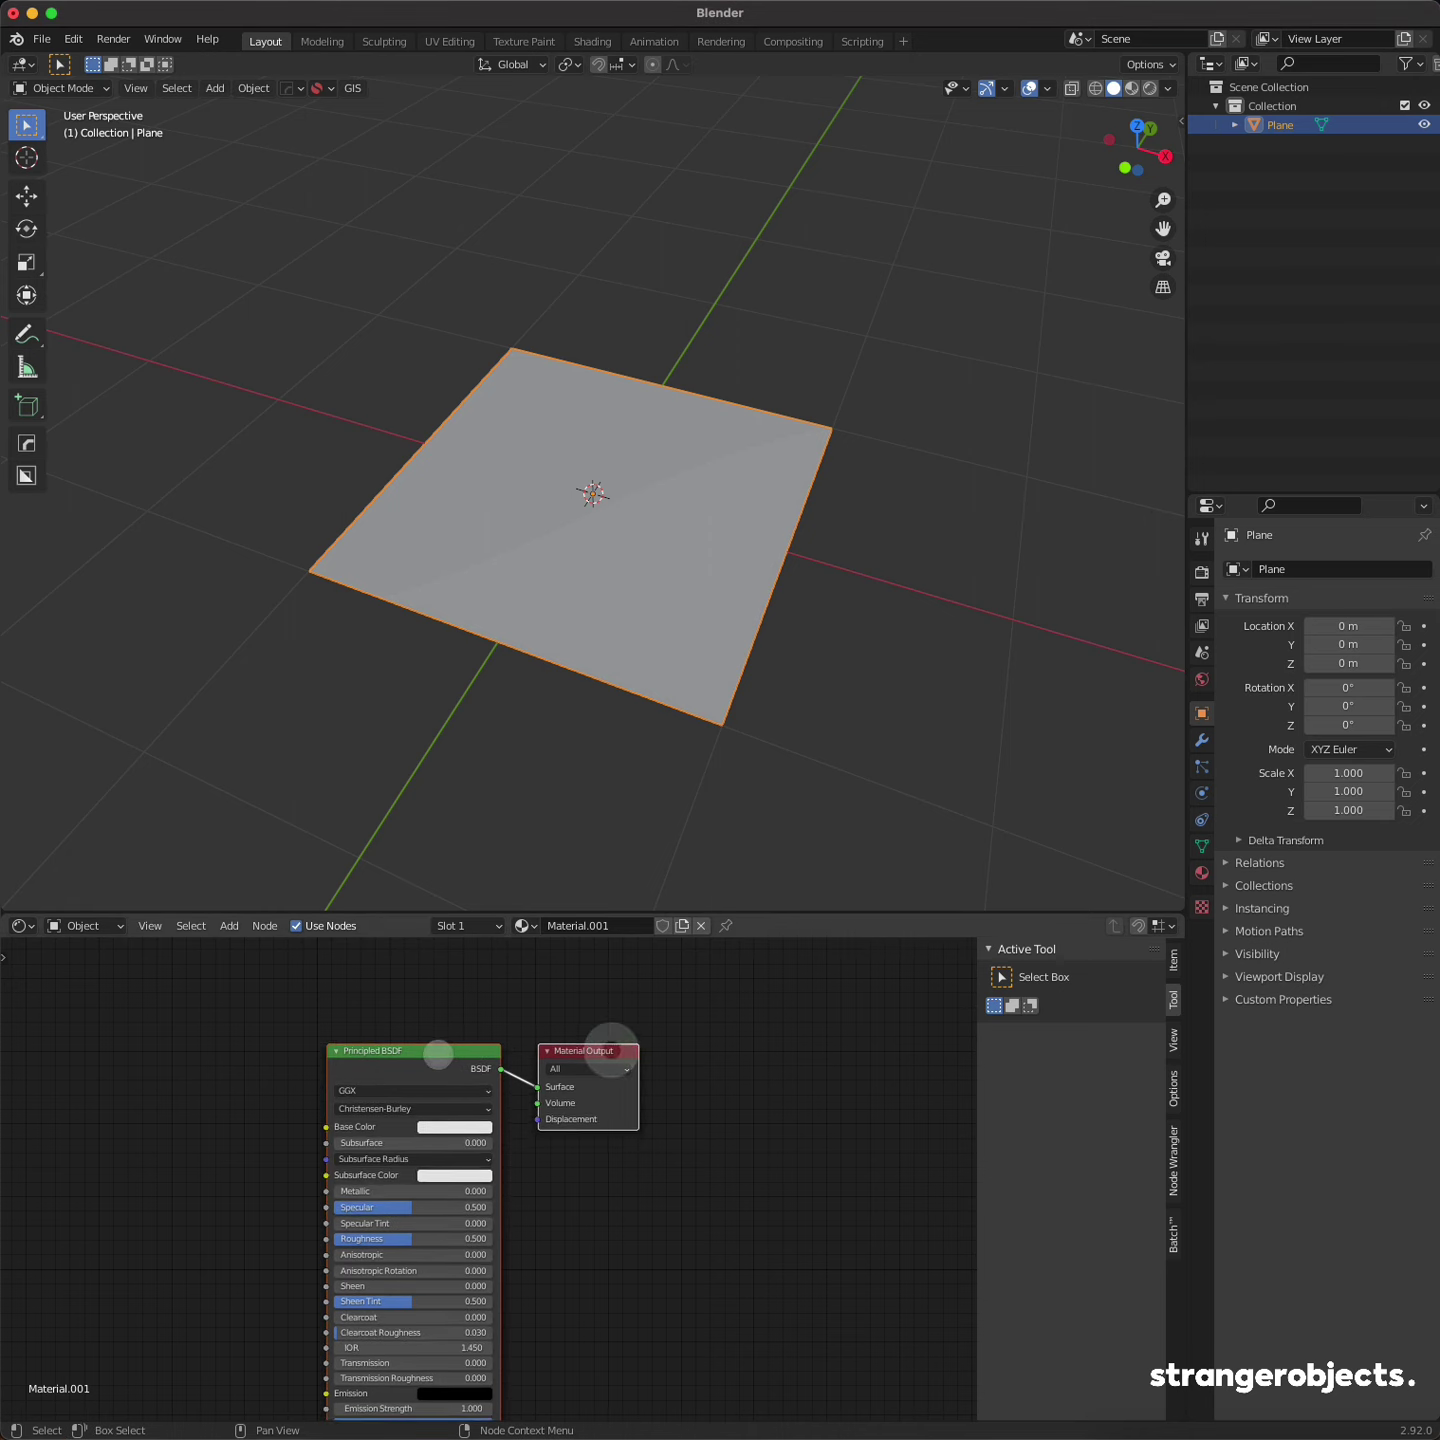
scroll(434, 1038, "down", 2)
scroll(546, 1017, "down", 2)
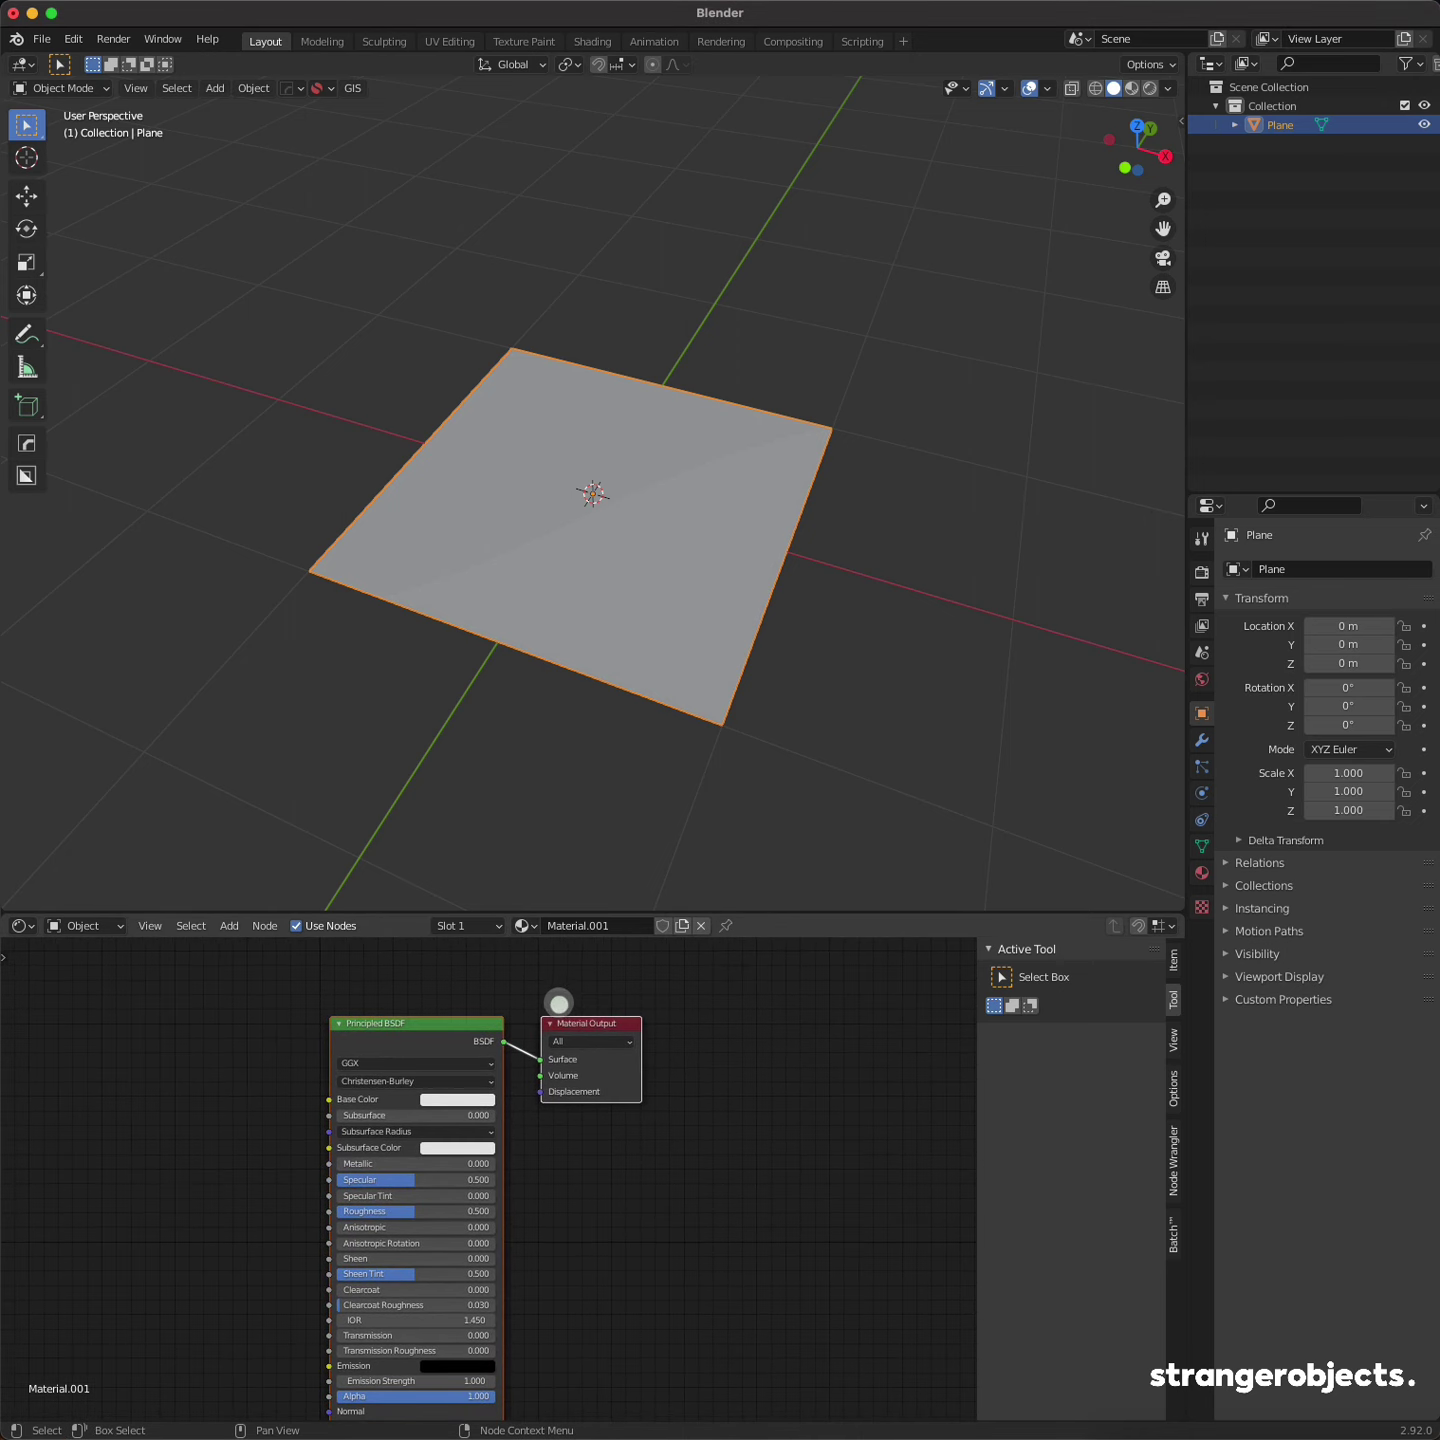
scroll(559, 1001, "left", 5)
Step: Add Texture Coordinate, Mapping and Image Texture nodes to the Principled BSDF with Ctrl+T
left_click(566, 1035)
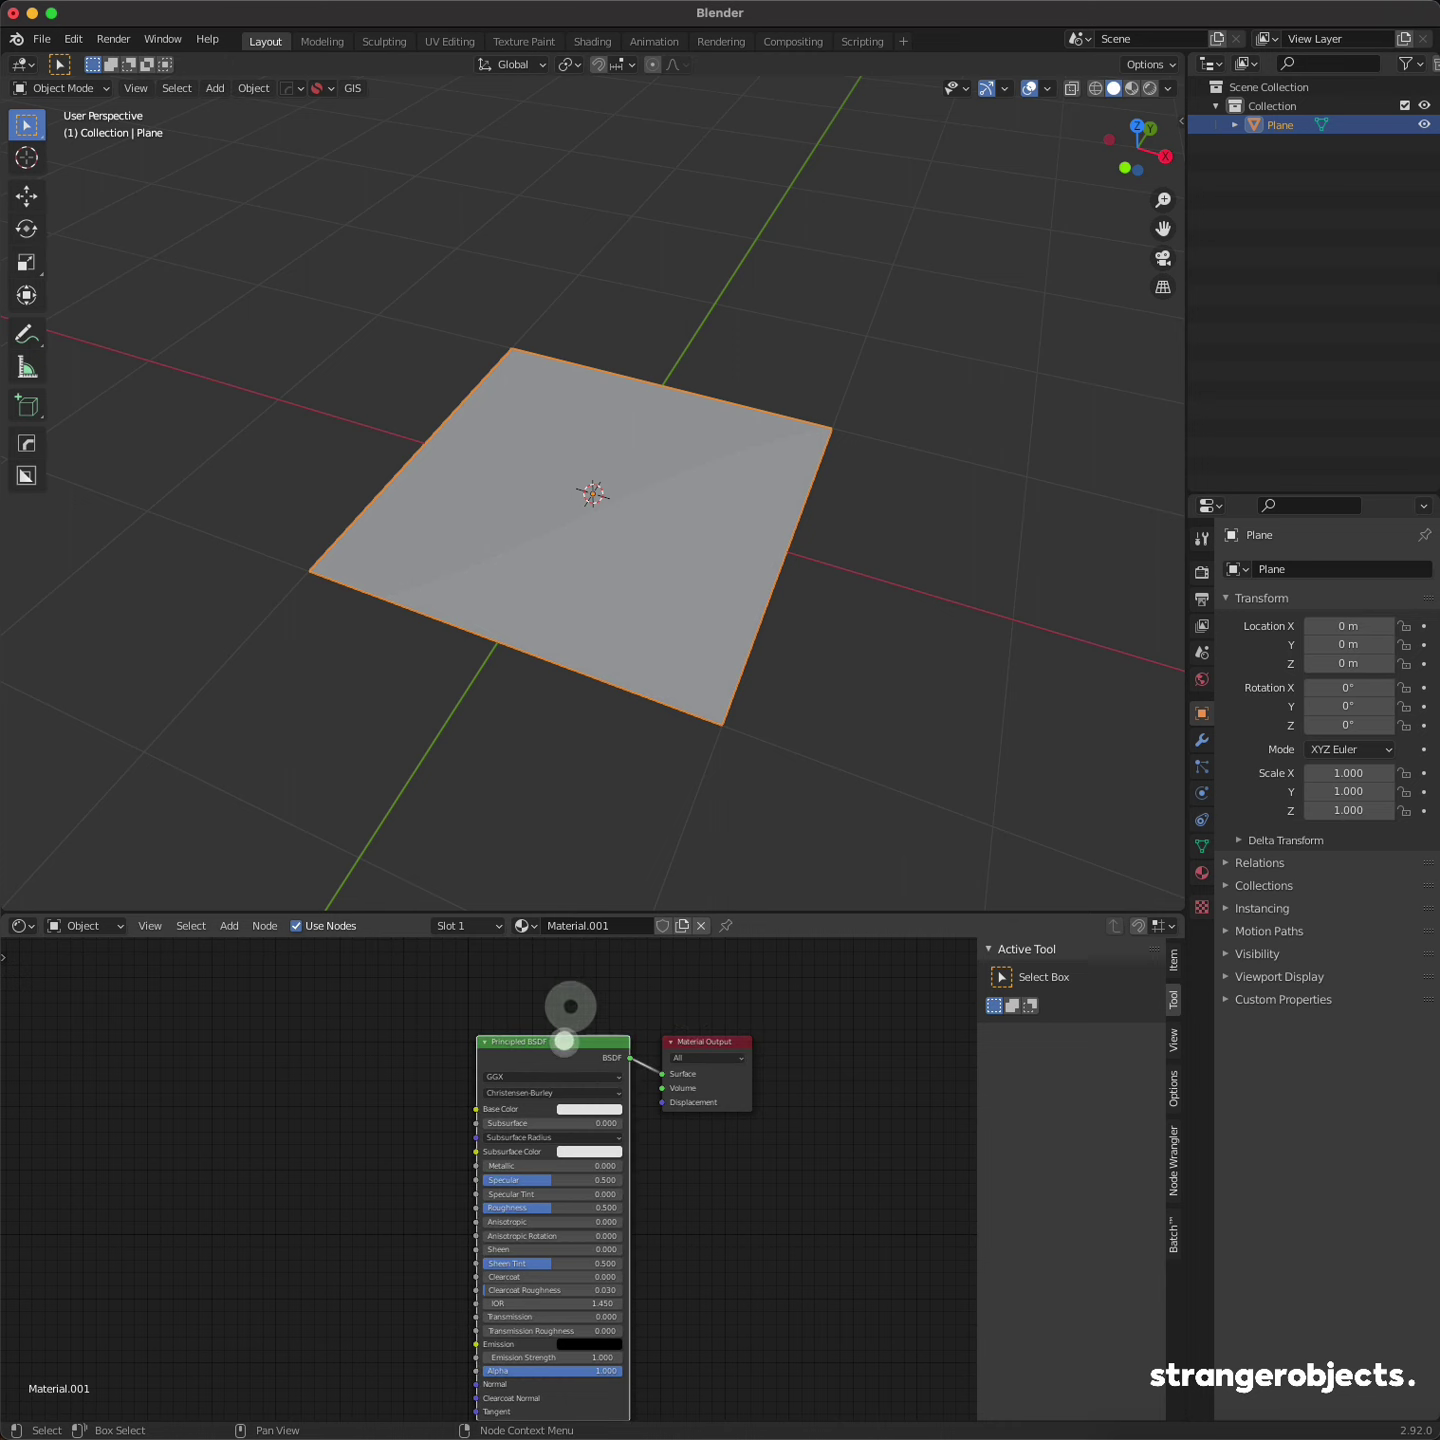
key("ctrl+t")
left_click_drag(610, 1175, 323, 1080)
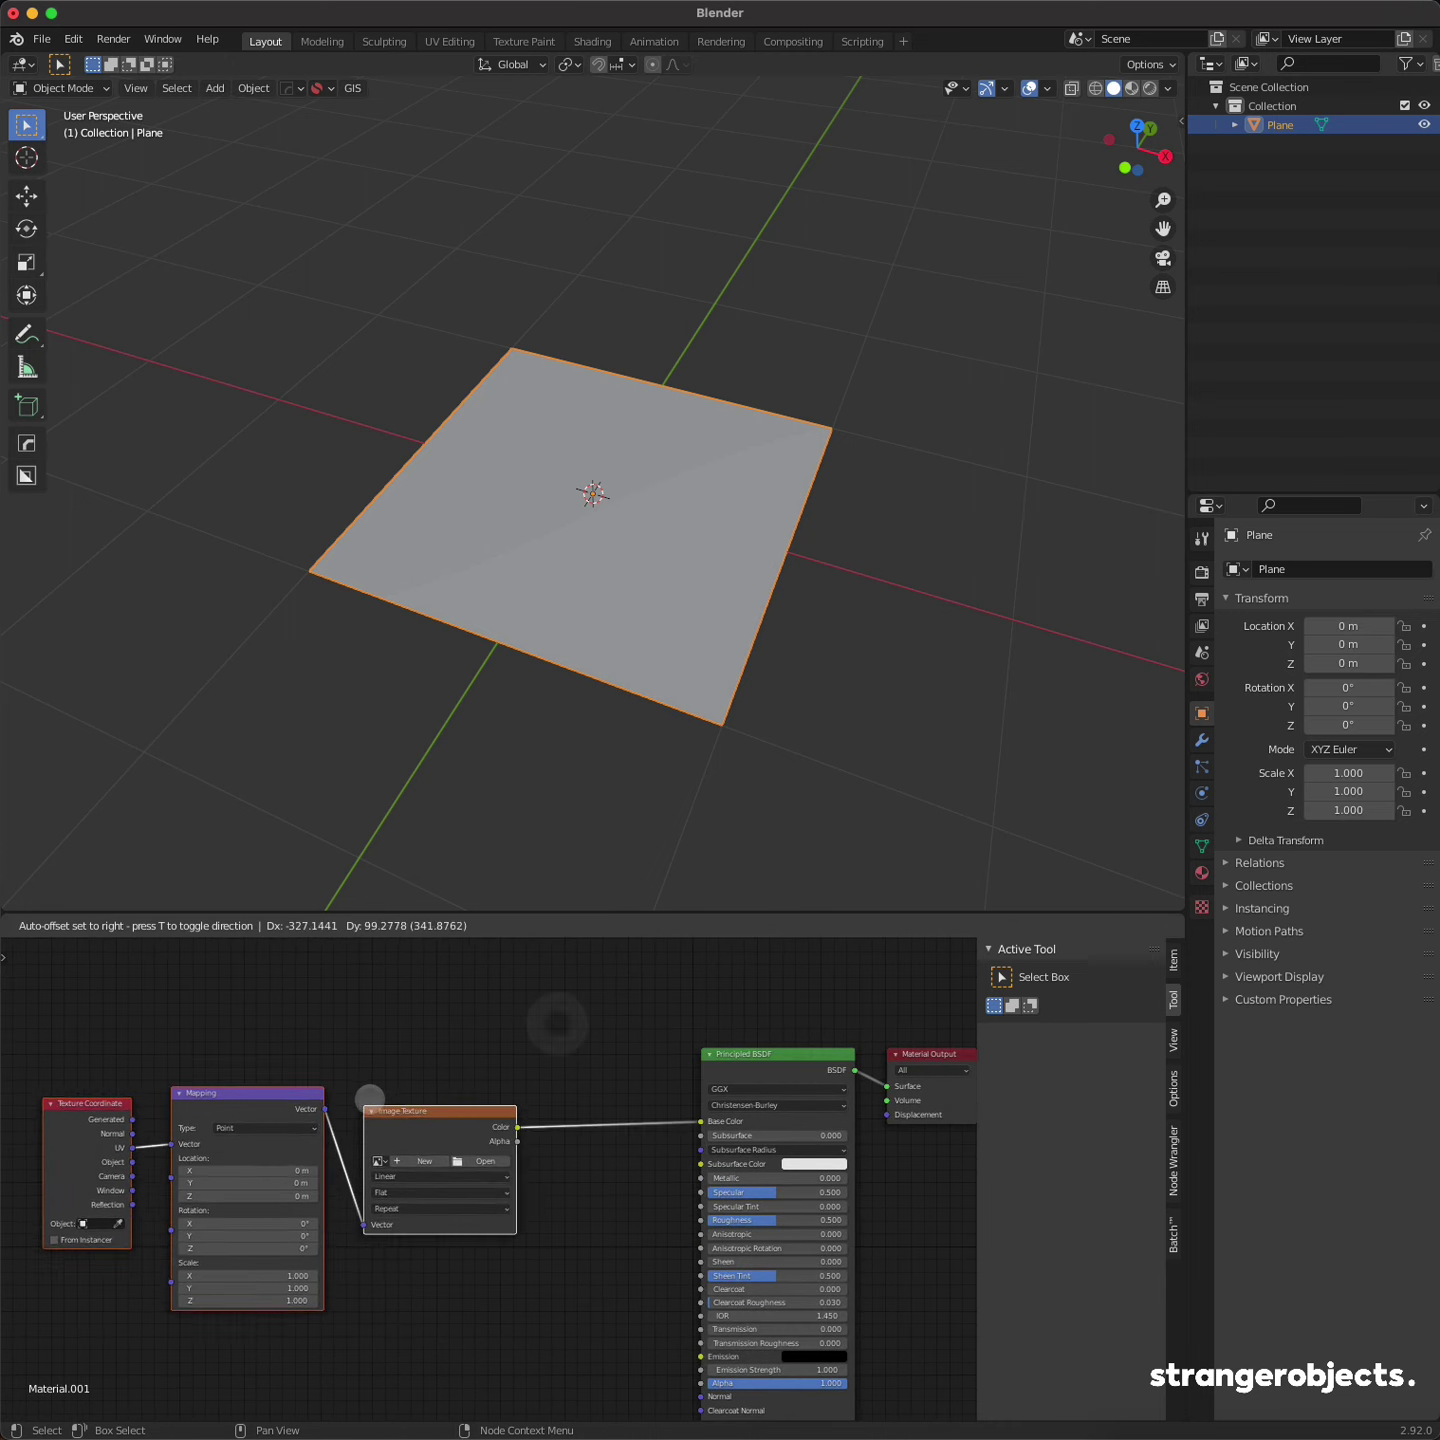
scroll(470, 1046, "left", 2)
scroll(477, 1040, "right", 1)
scroll(477, 1040, "down", 1)
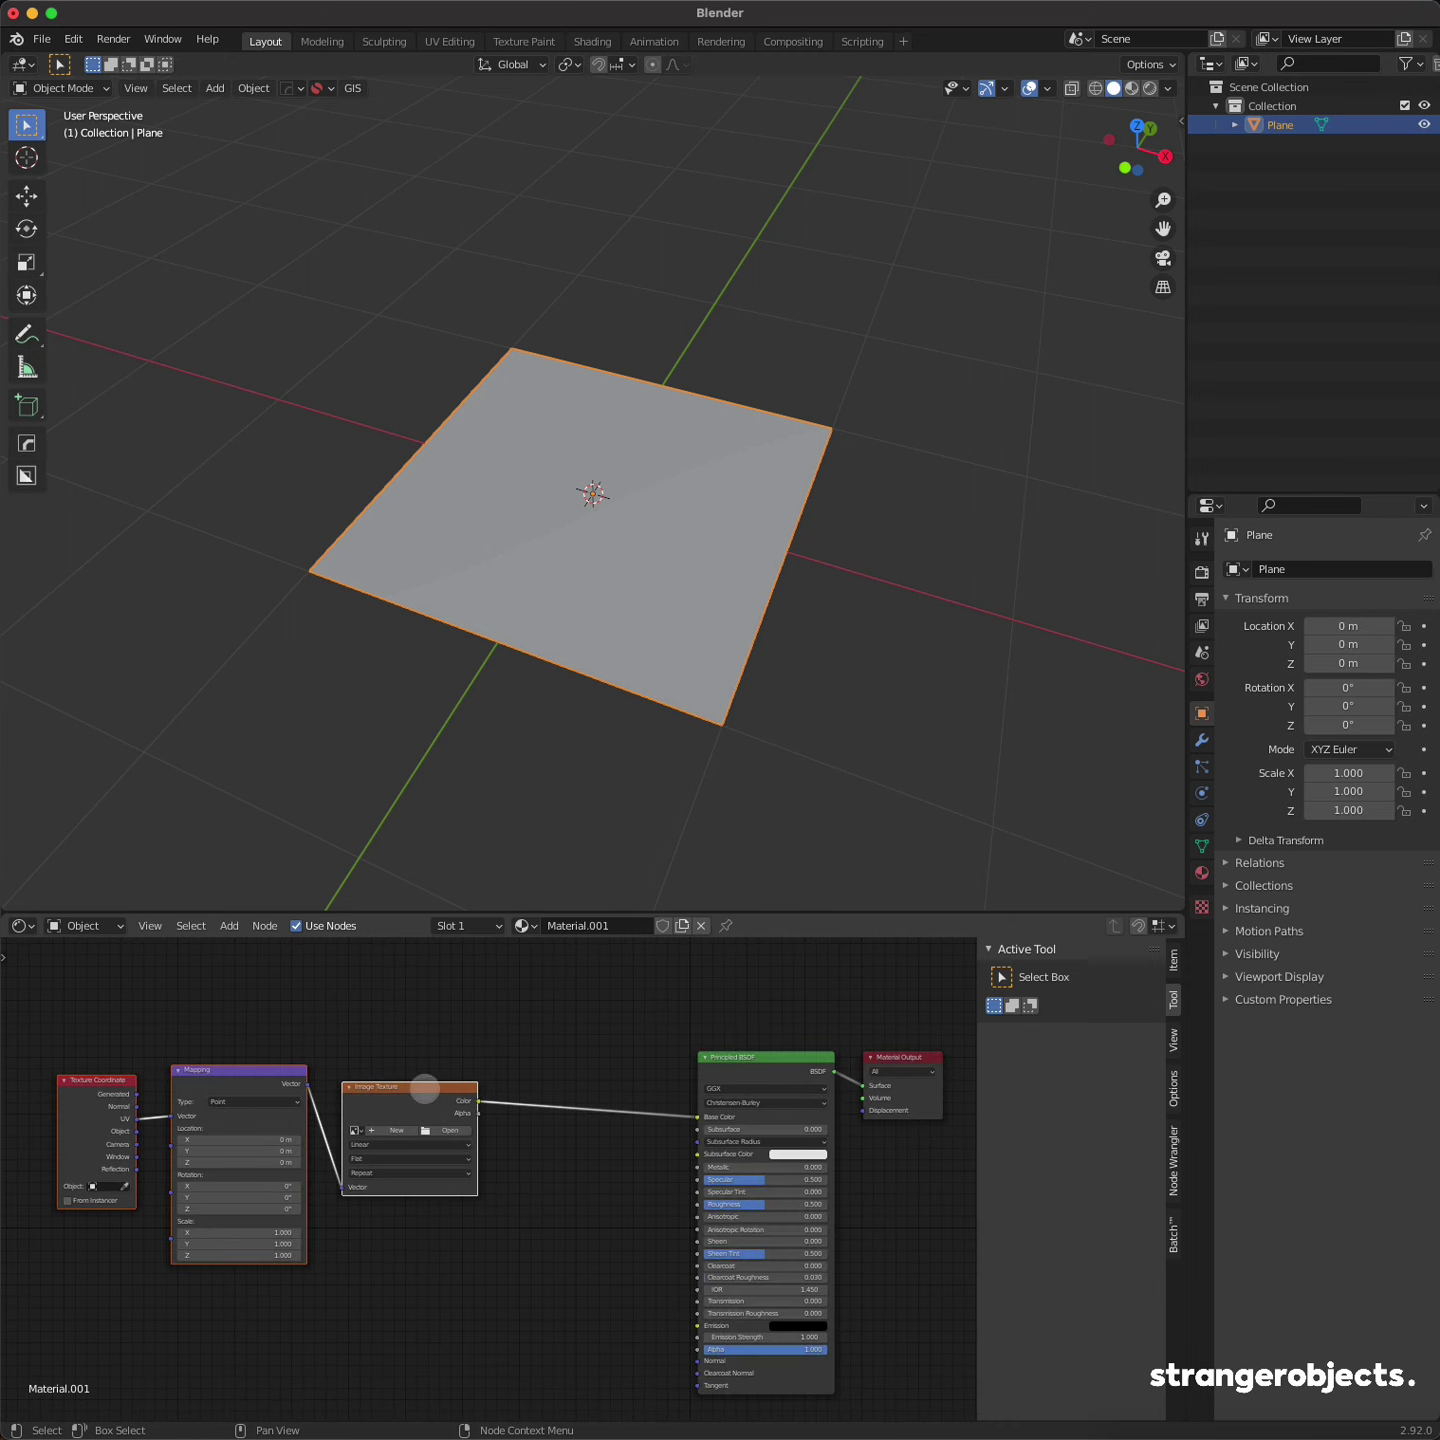
left_click(435, 1129)
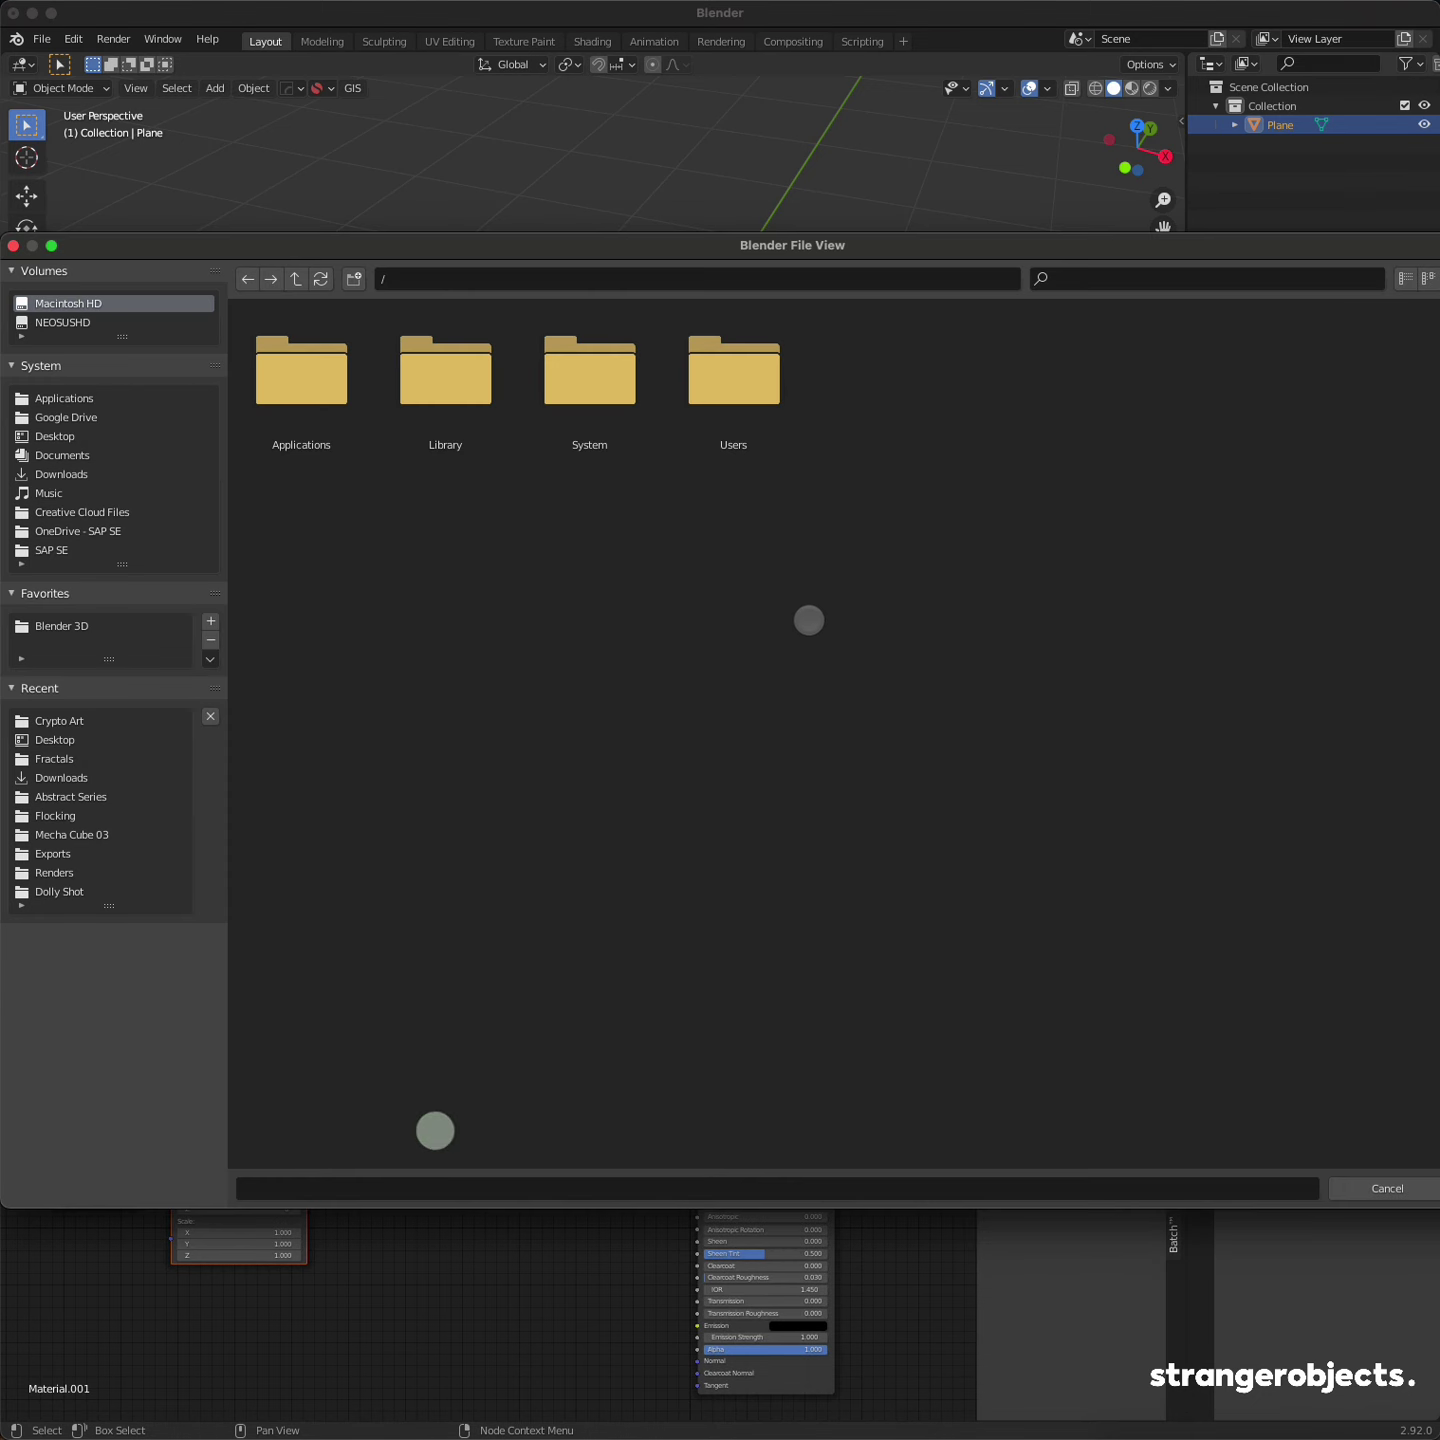
left_click(82, 741)
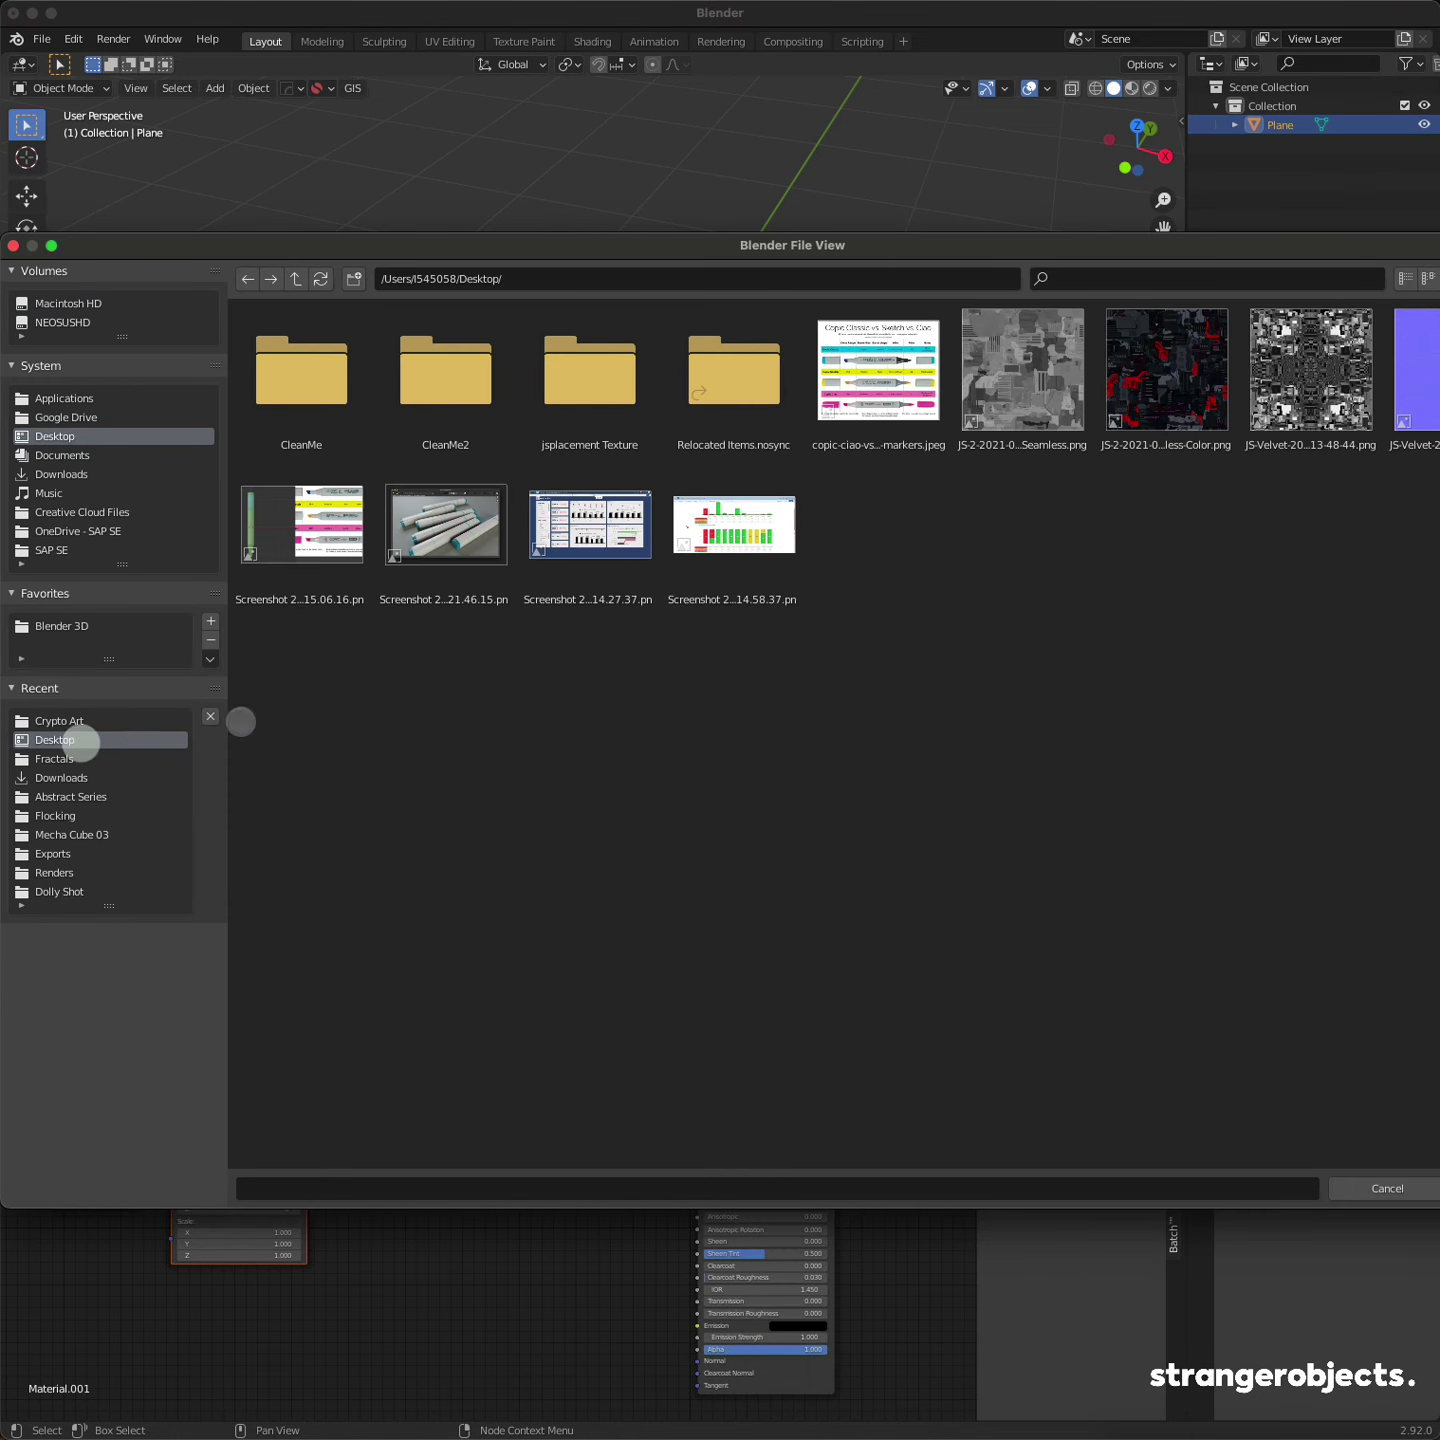
left_click(1151, 372)
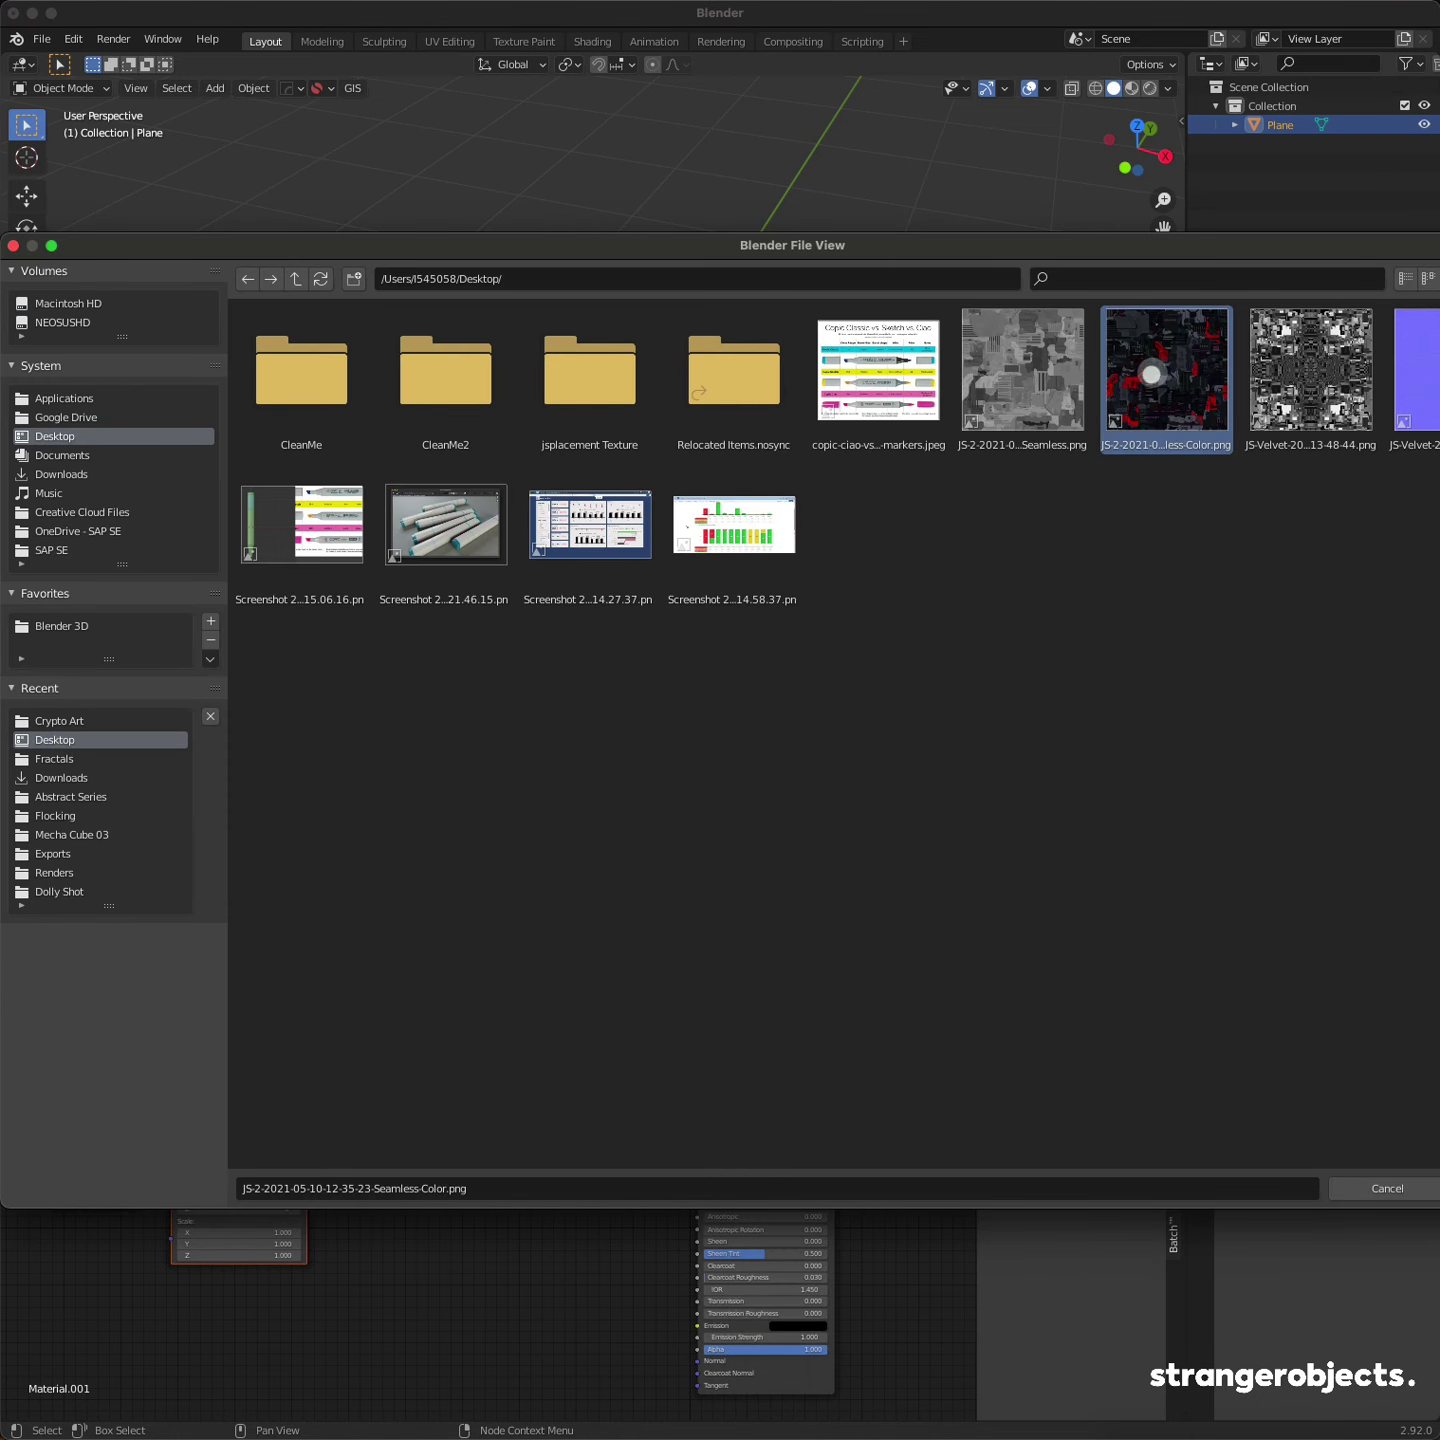
left_click_drag(1438, 645, 1318, 648)
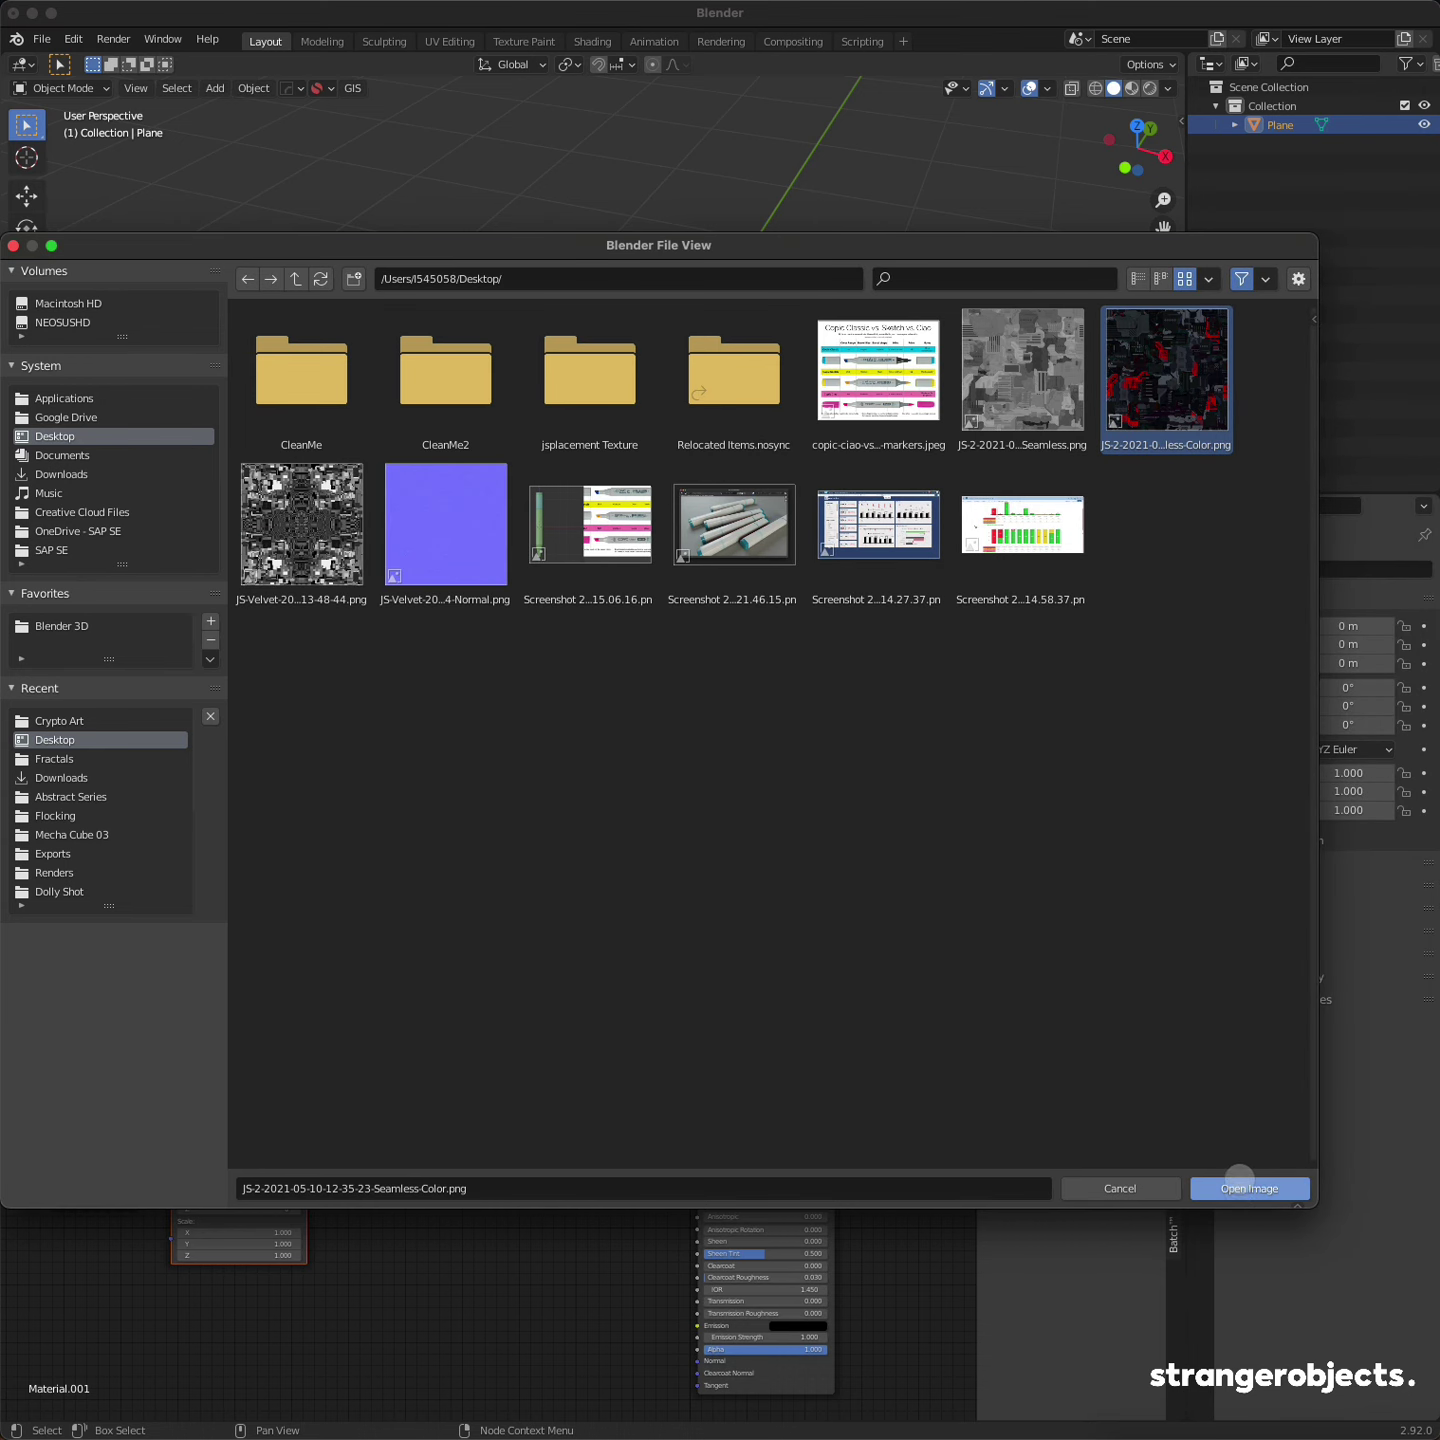
left_click(1240, 1188)
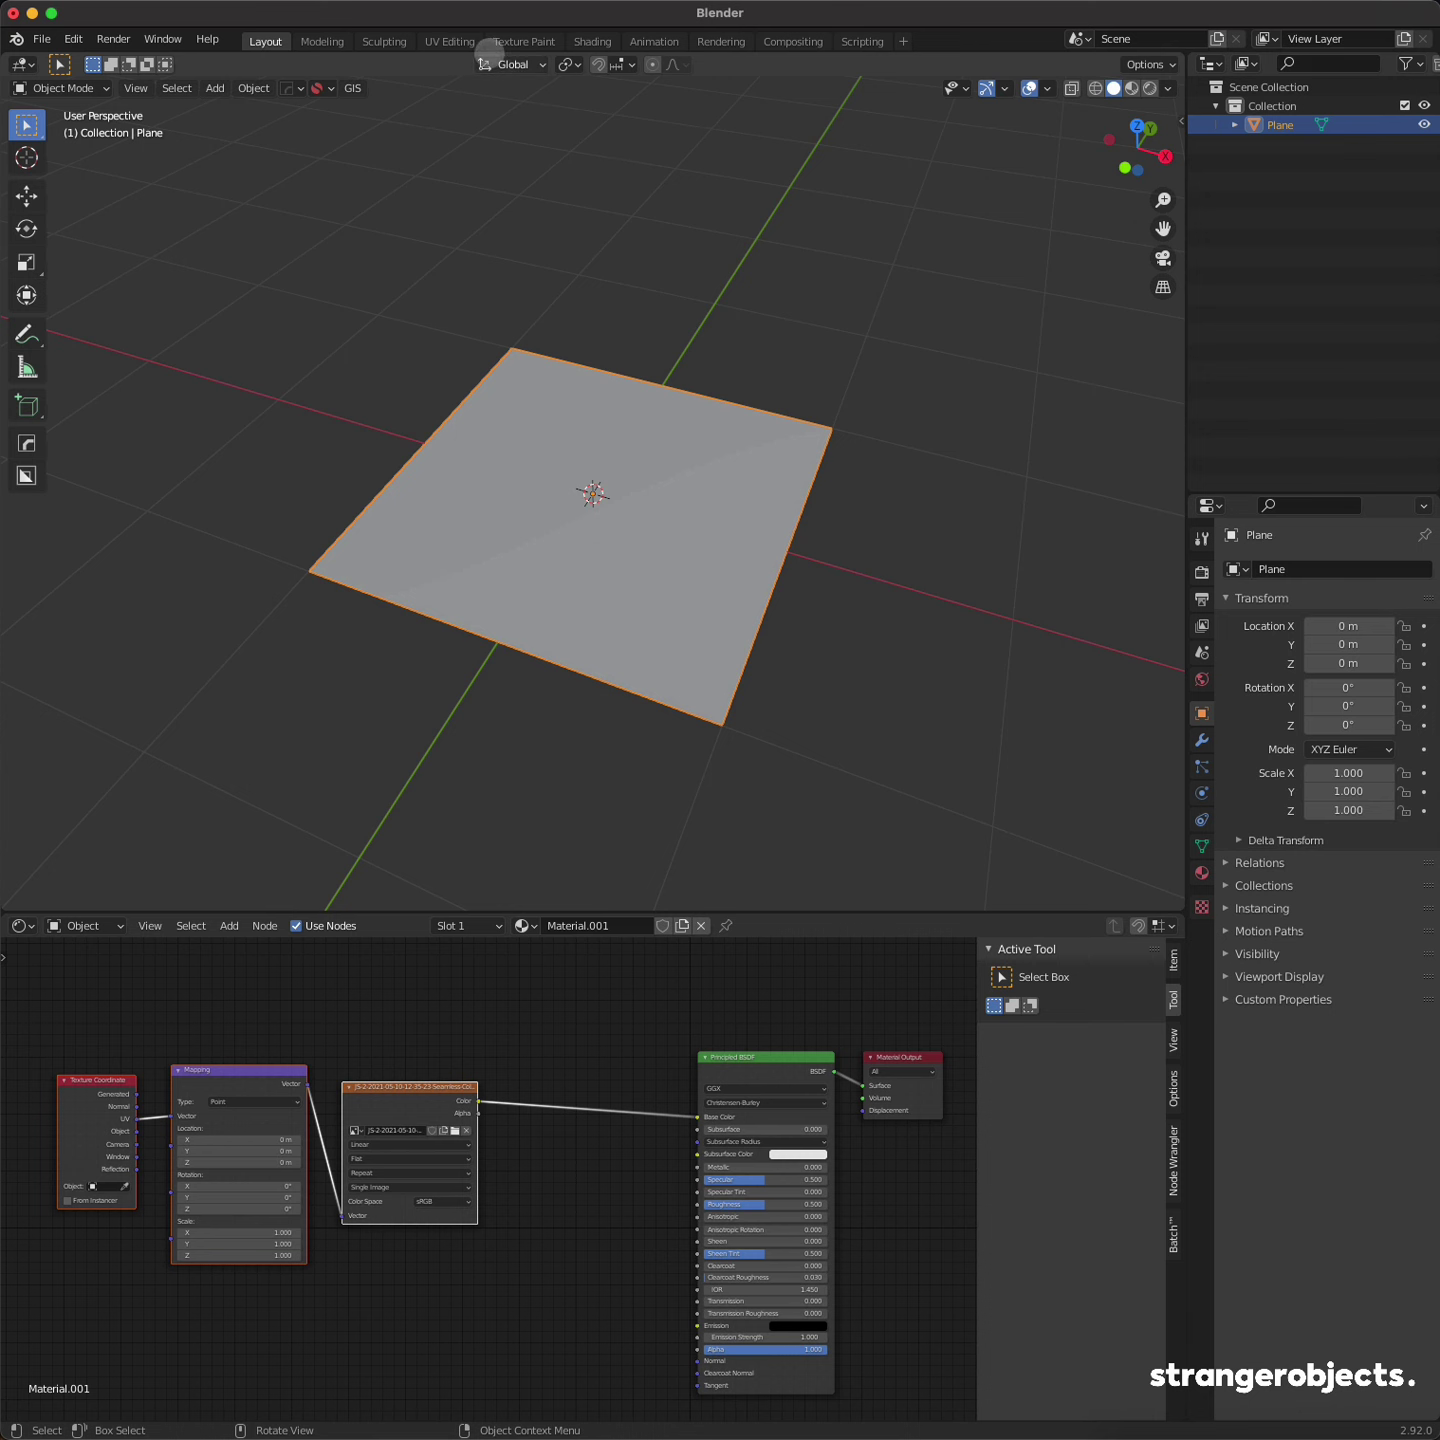
Step: Switch to the Shading workspace and frame the textured plane in the viewport
left_click(591, 41)
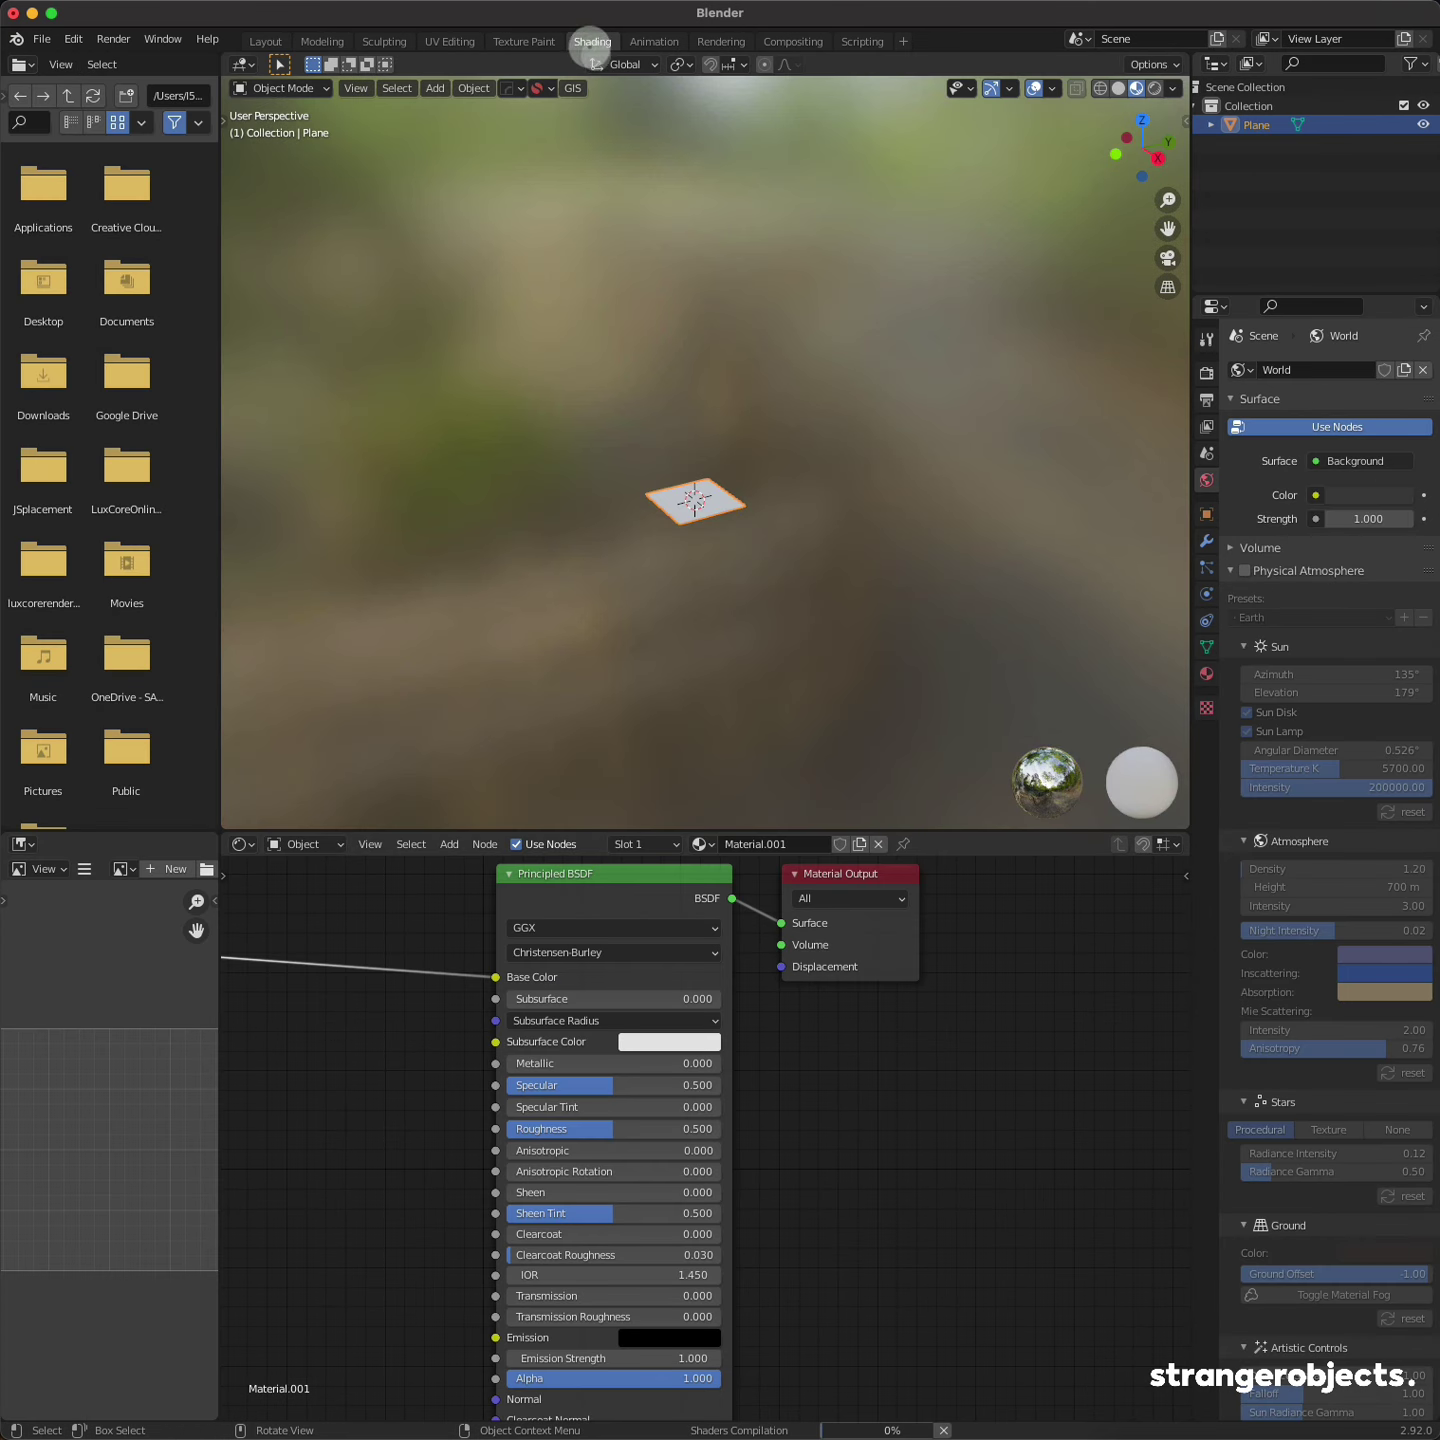
scroll(687, 474, "up", 10)
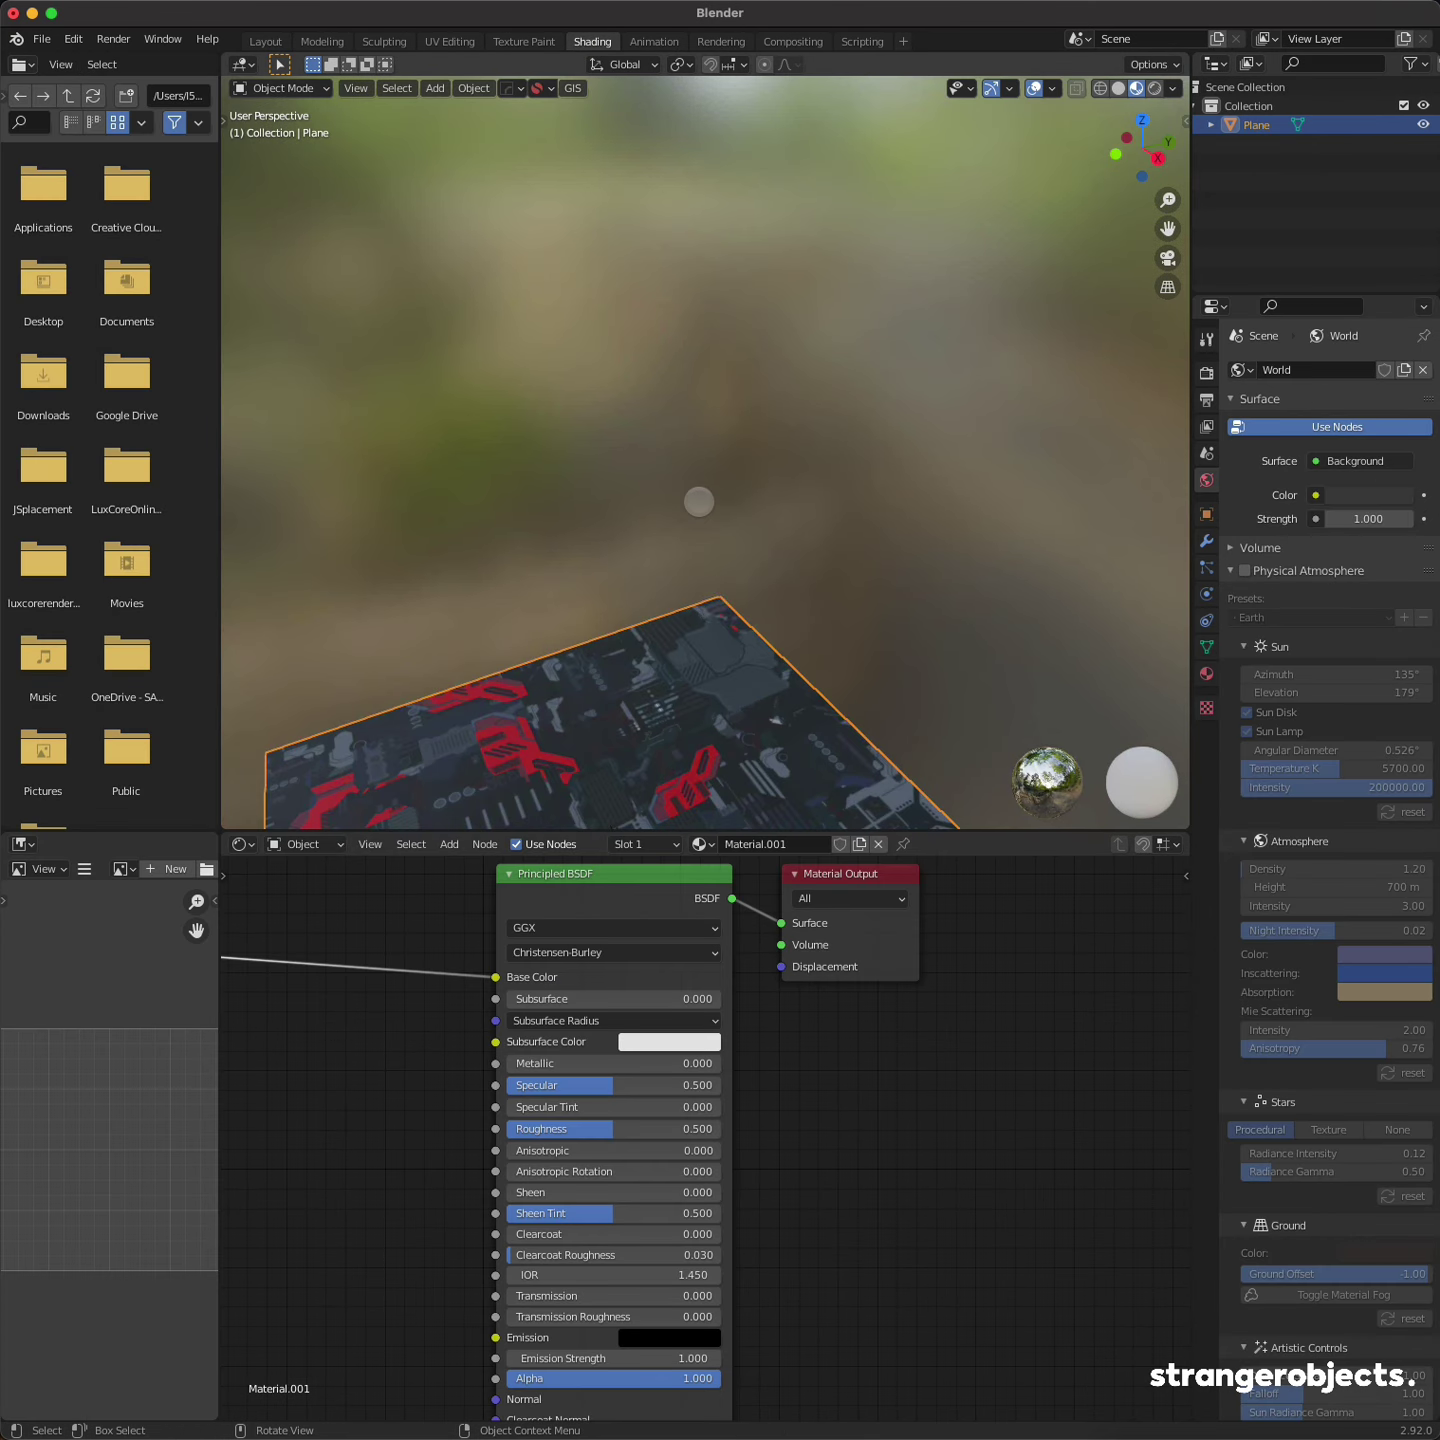
mouse_move(768, 721)
middle_mouse_down("shift")
mouse_move(788, 394)
mouse_move(749, 510)
middle_mouse_up("shift")
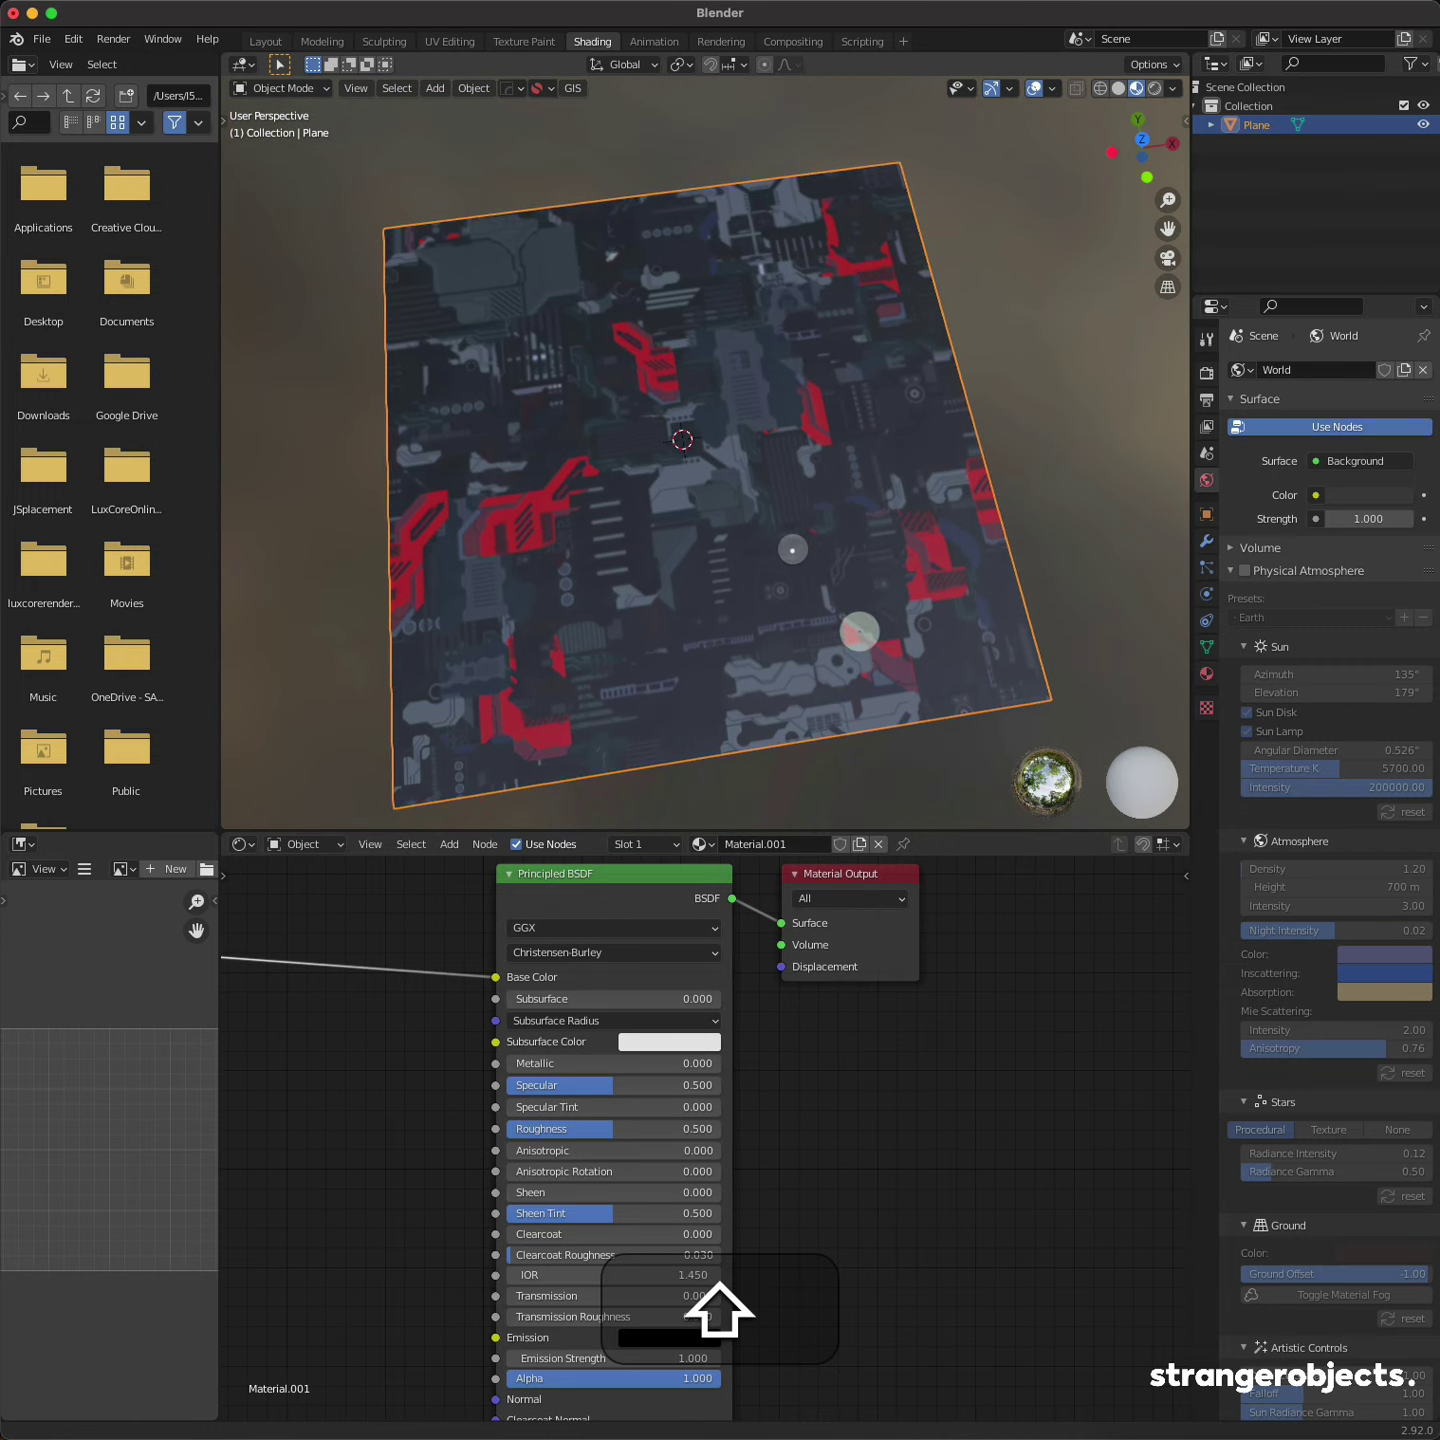
scroll(987, 1163, "down", 3)
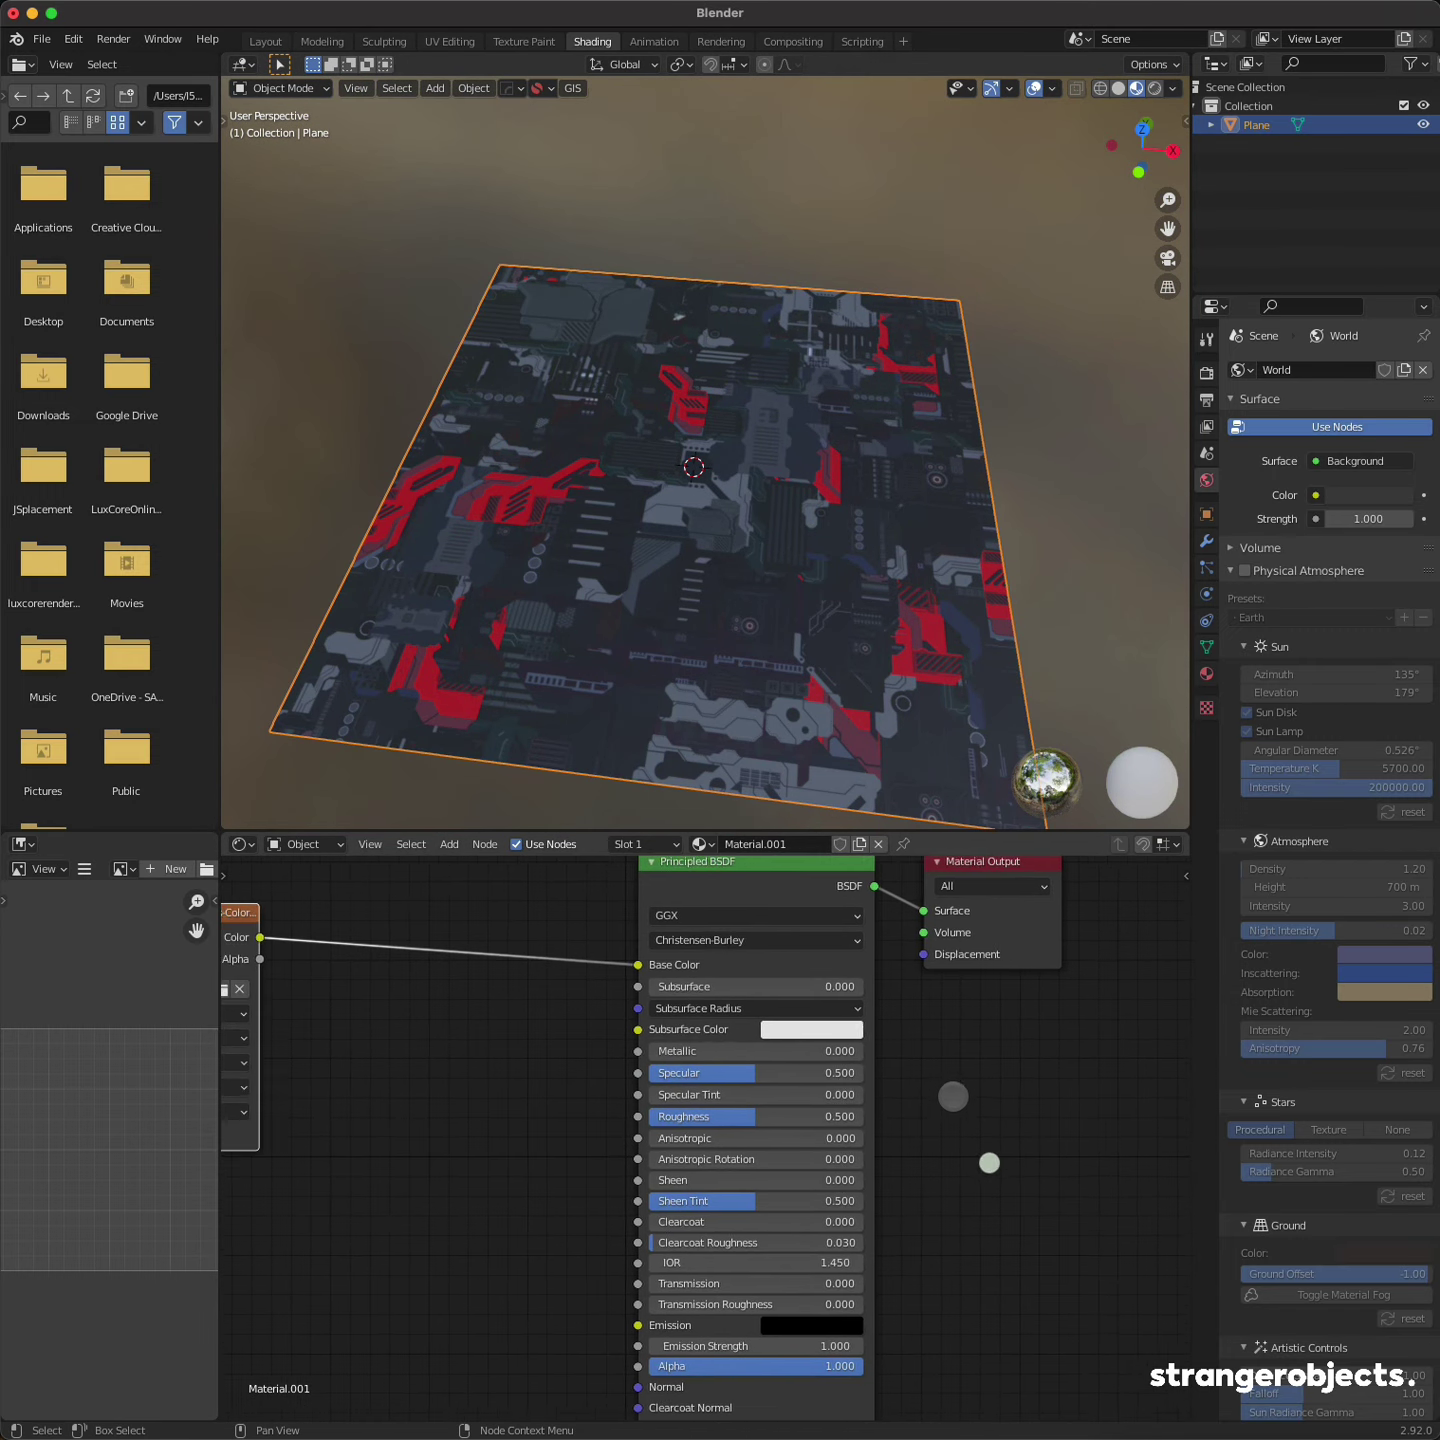
scroll(965, 1110, "down", 2)
Step: Move the Texture Coordinate and Mapping nodes left and duplicate the Image Texture node
middle_click_drag(589, 1131, 839, 1060, "shift")
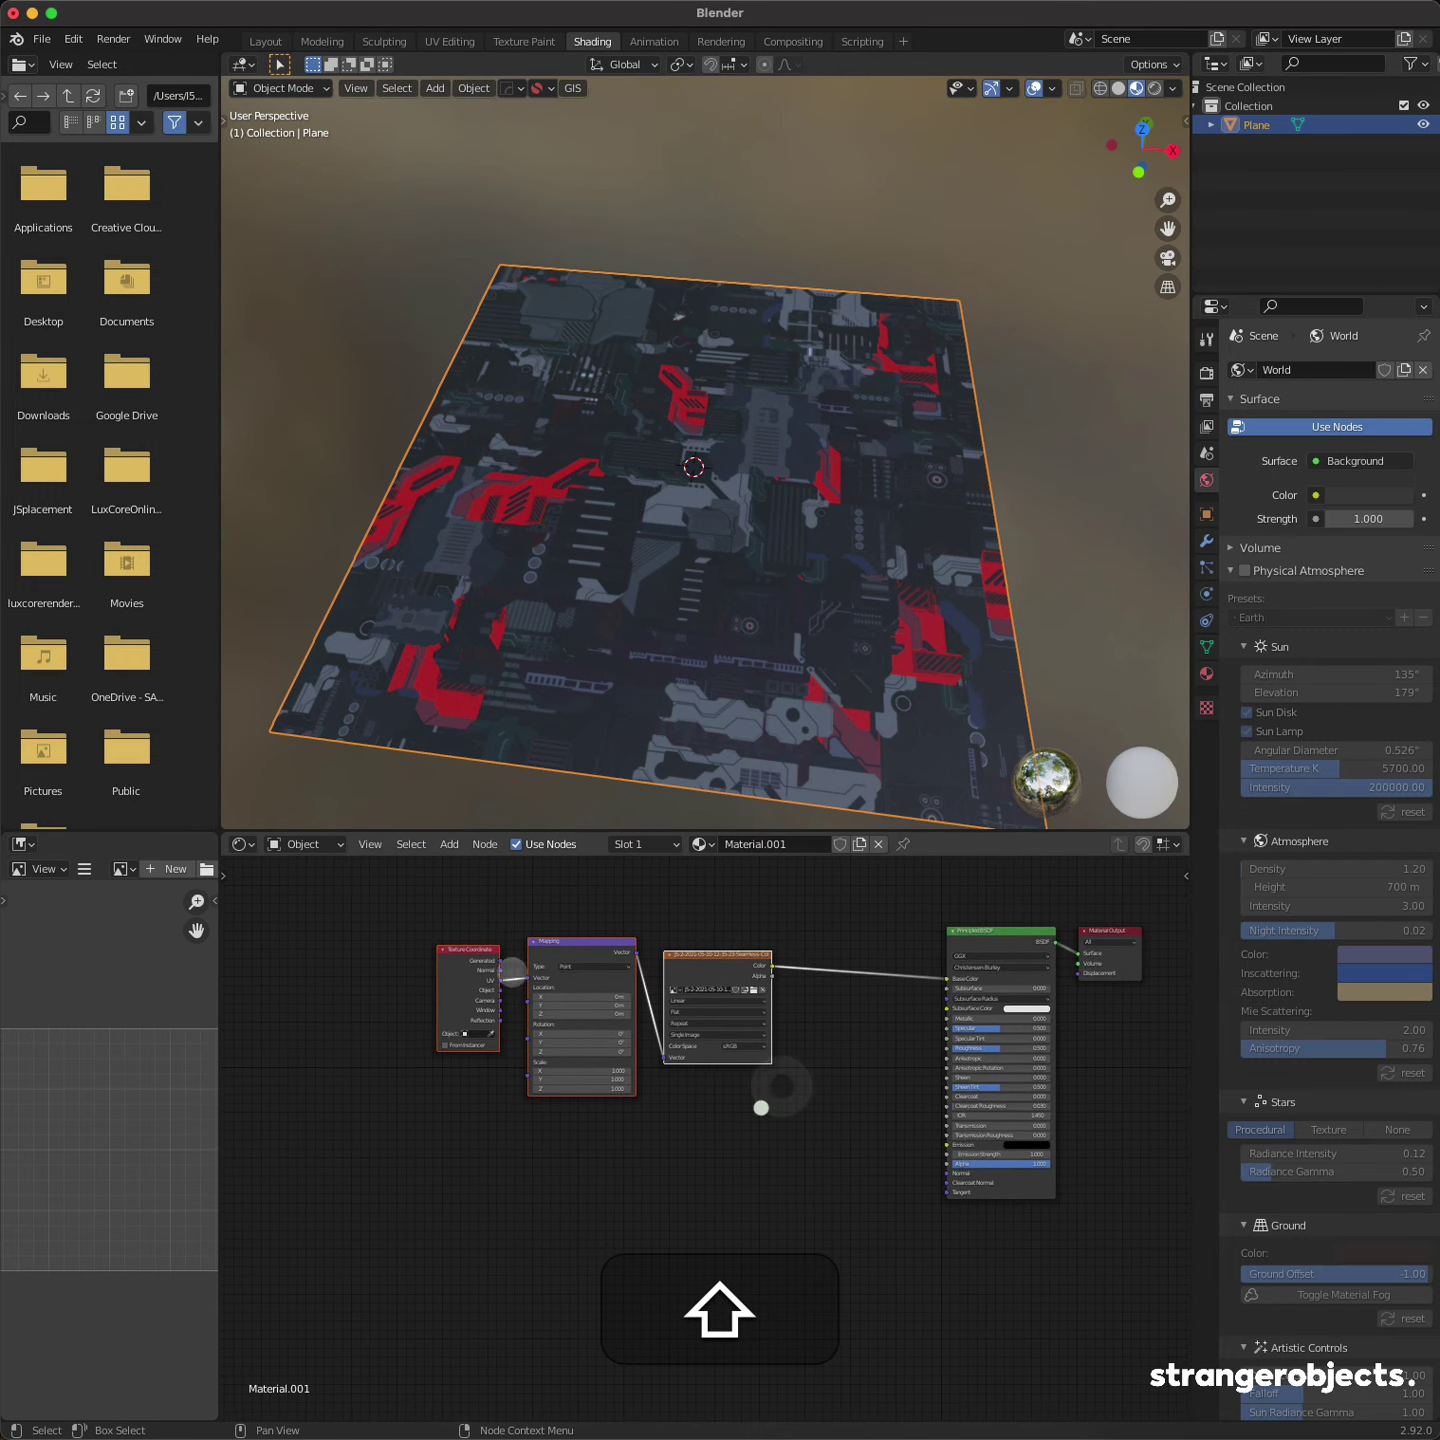
left_click_drag(598, 1051, 489, 1098)
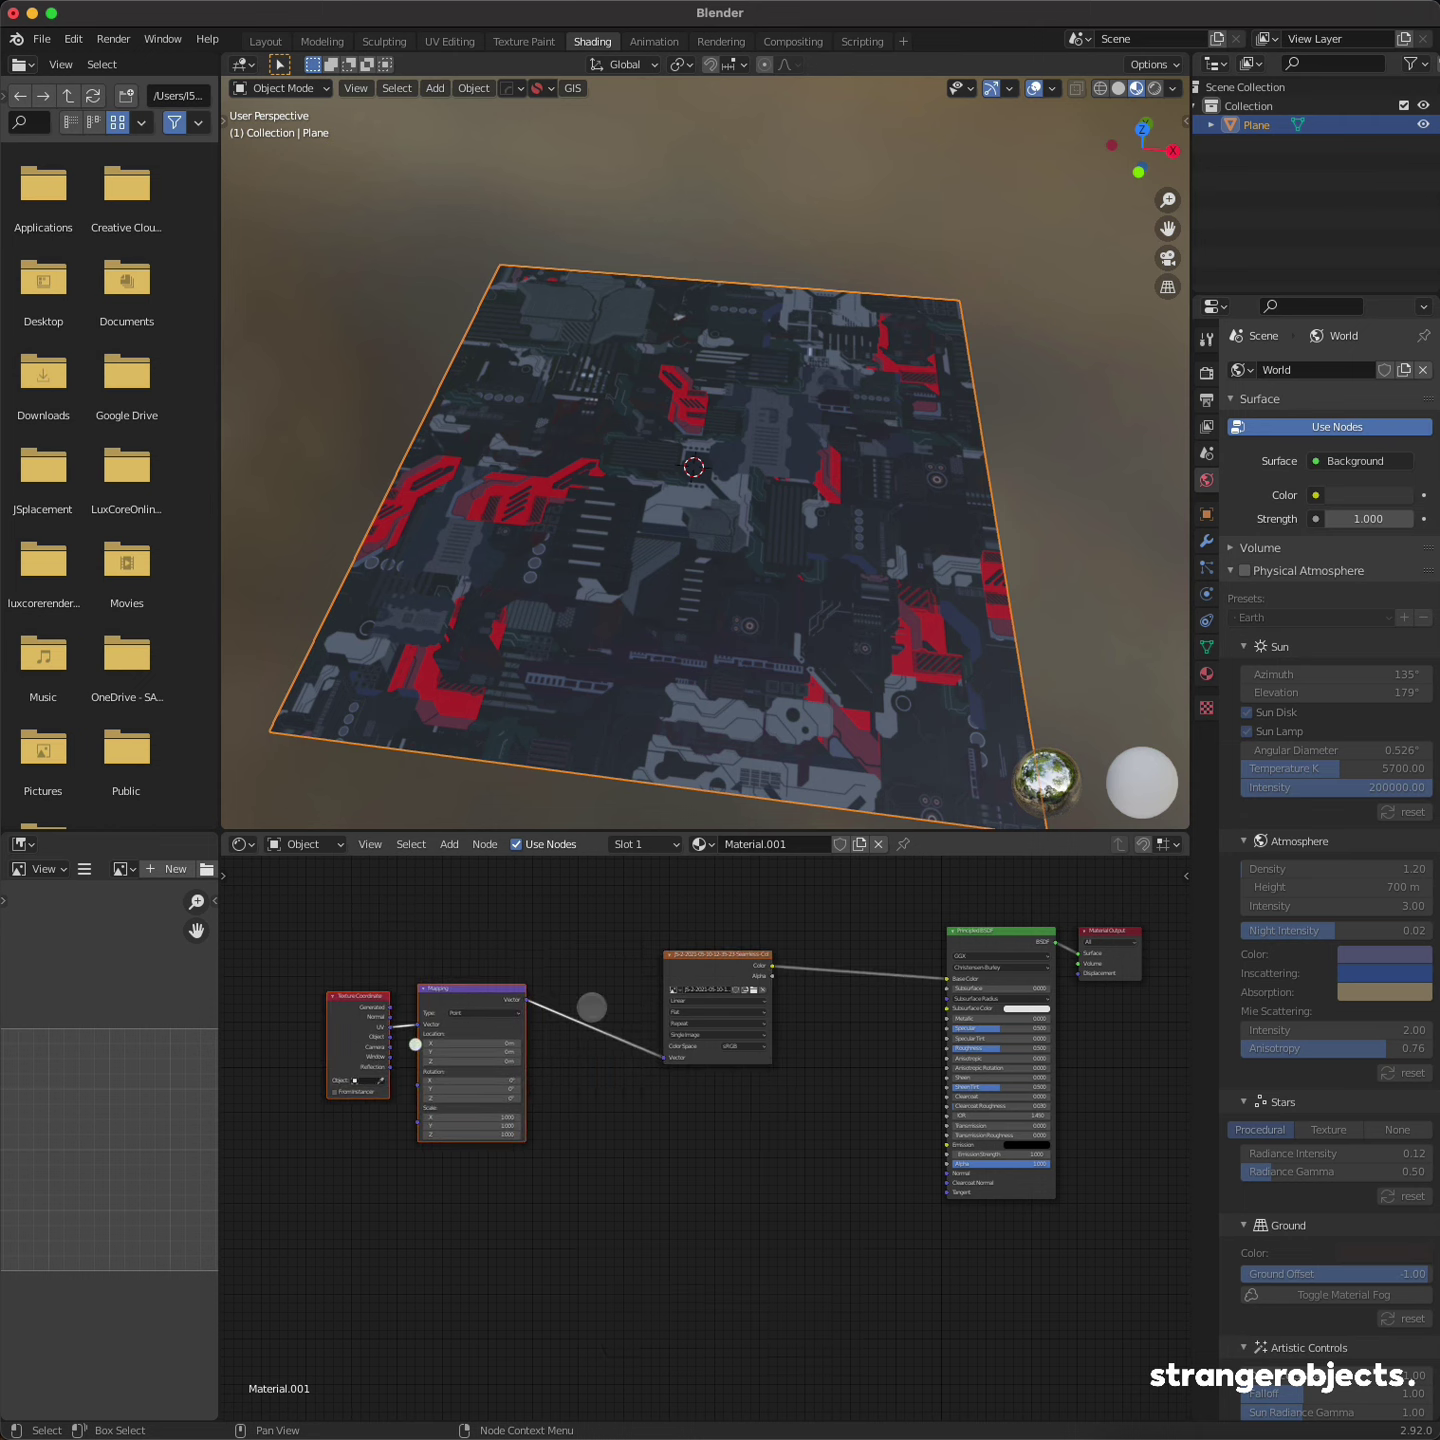
left_click(712, 953)
key("shift+d")
Step: Place the duplicate texture below, link Mapping to it, and load the greyscale sci-fi image
left_click(706, 1192)
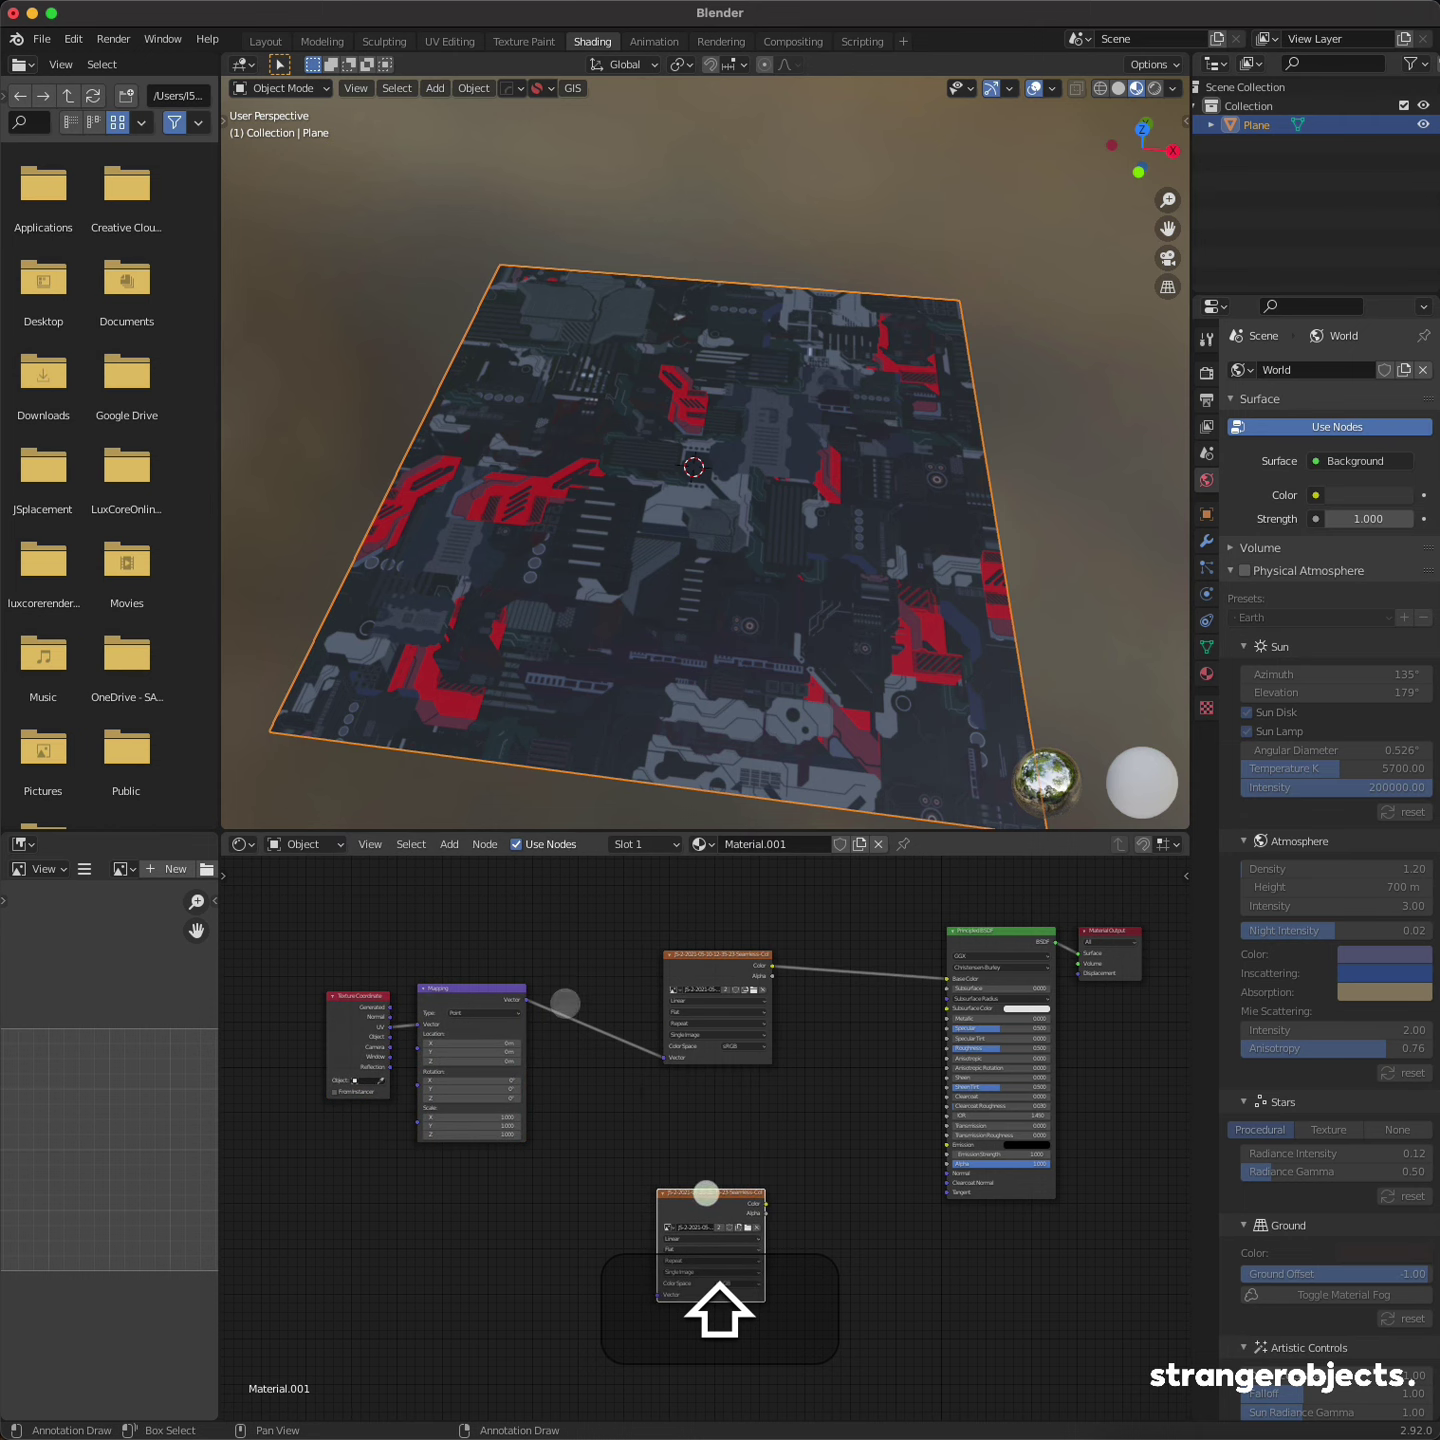
left_click_drag(526, 1000, 662, 1294)
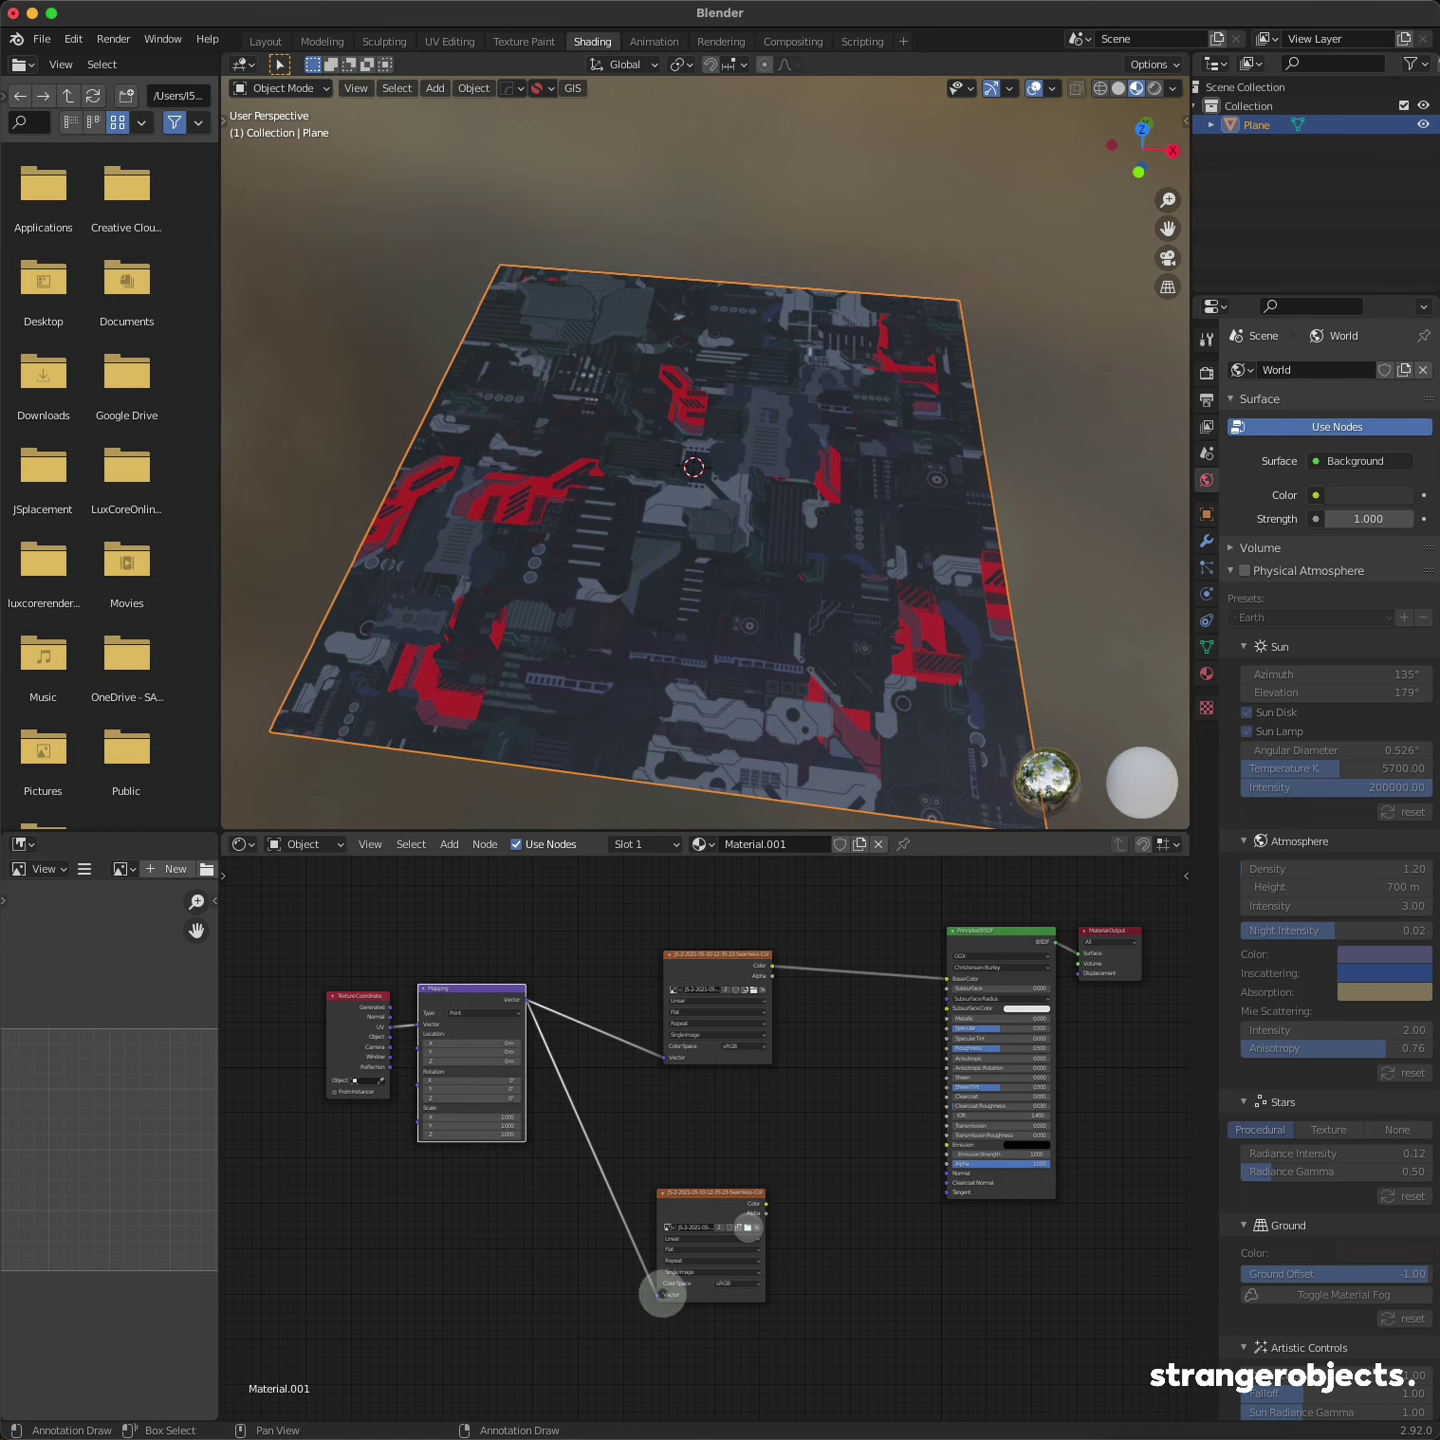
left_click(748, 1227)
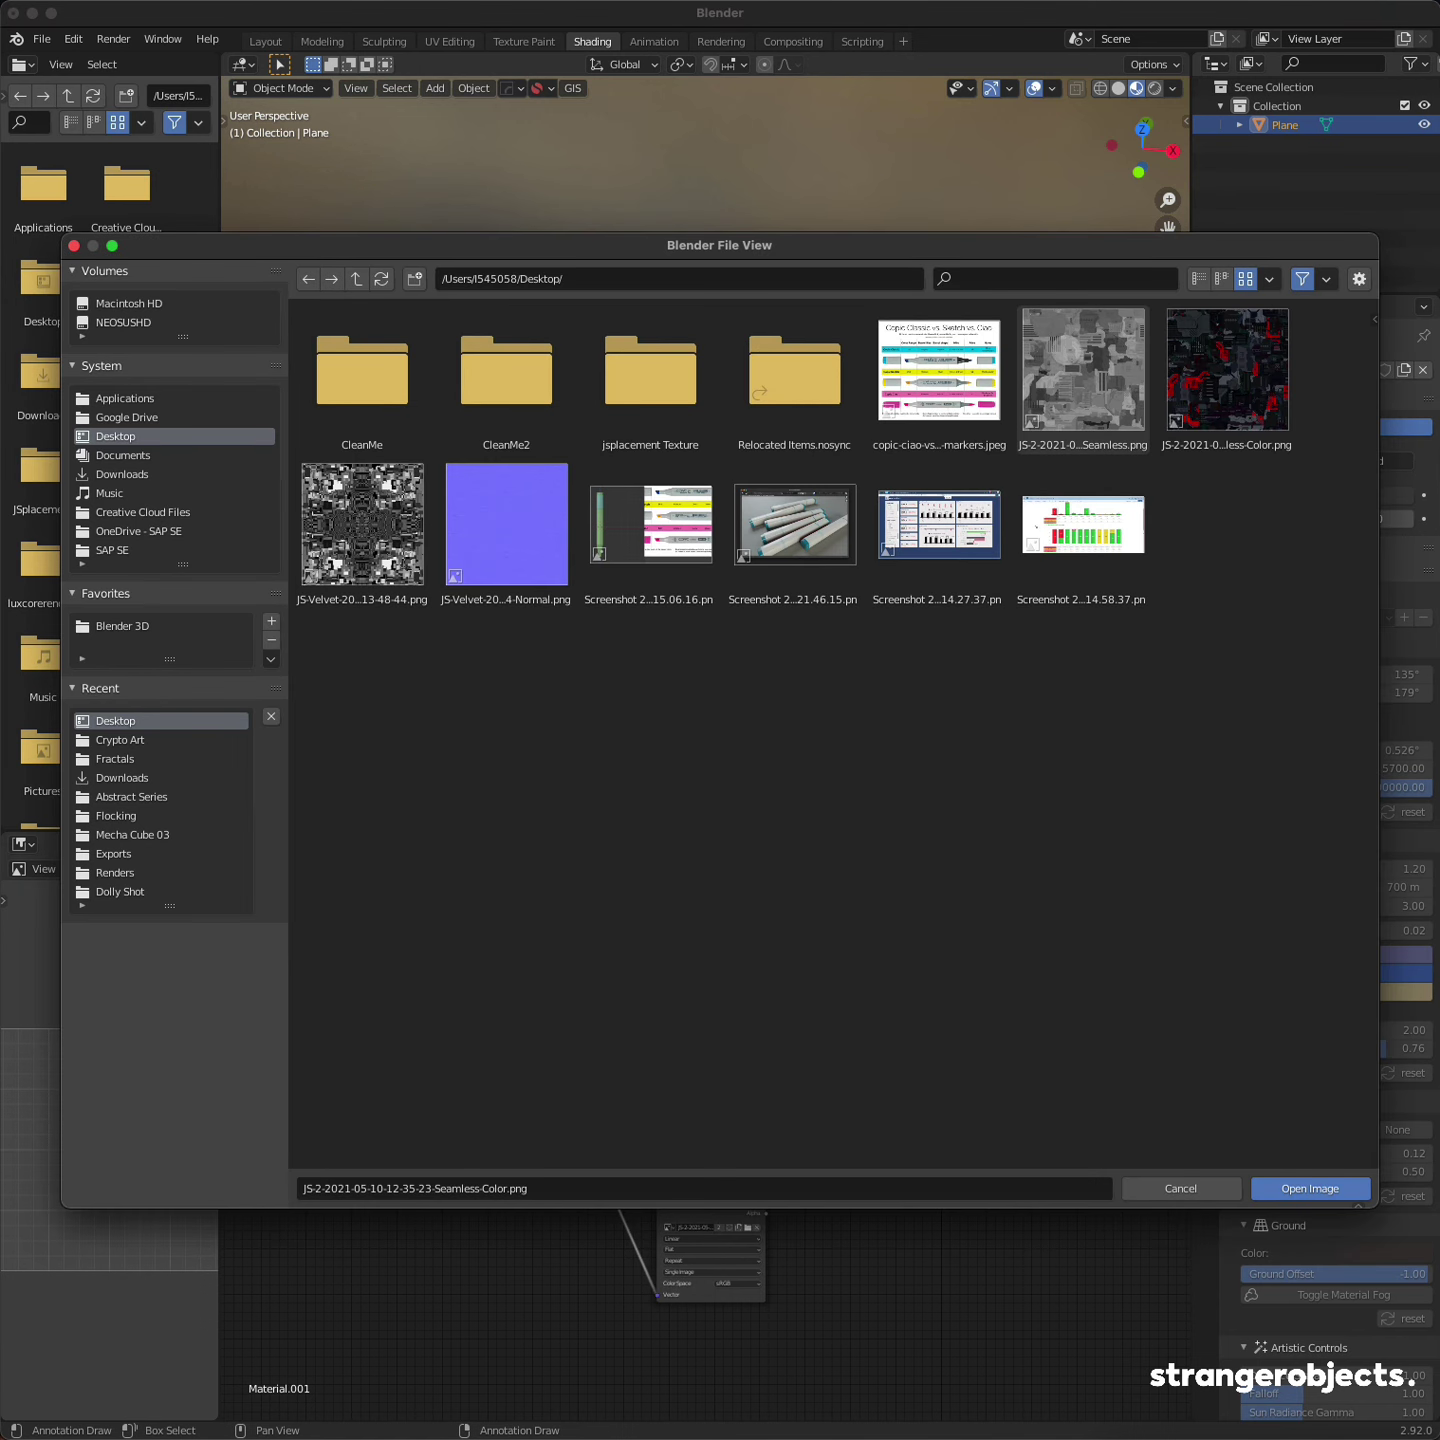
left_click(1083, 370)
left_click(1307, 1188)
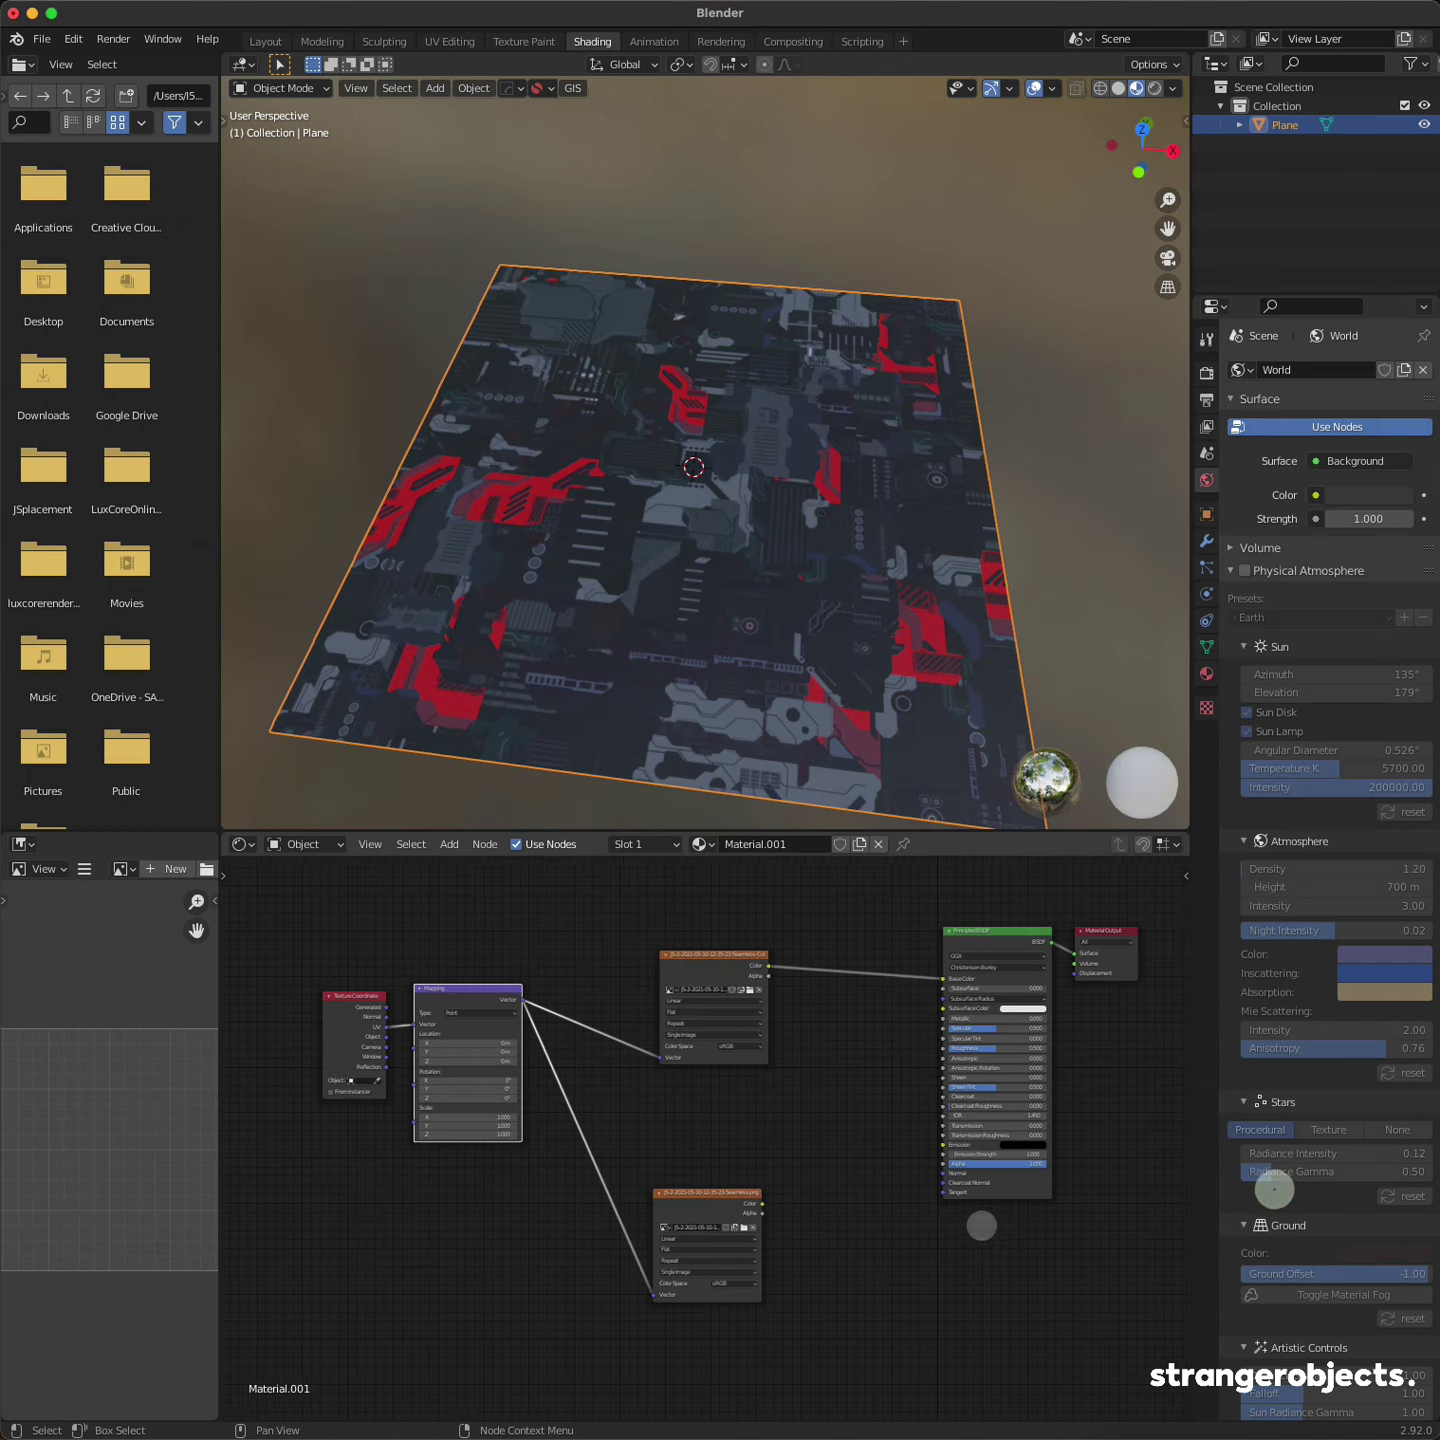
Step: Add a Displacement node taking the image colour as Height, feeding Material Output Displacement
middle_click_drag(981, 1225, 824, 1090)
key("shift+a")
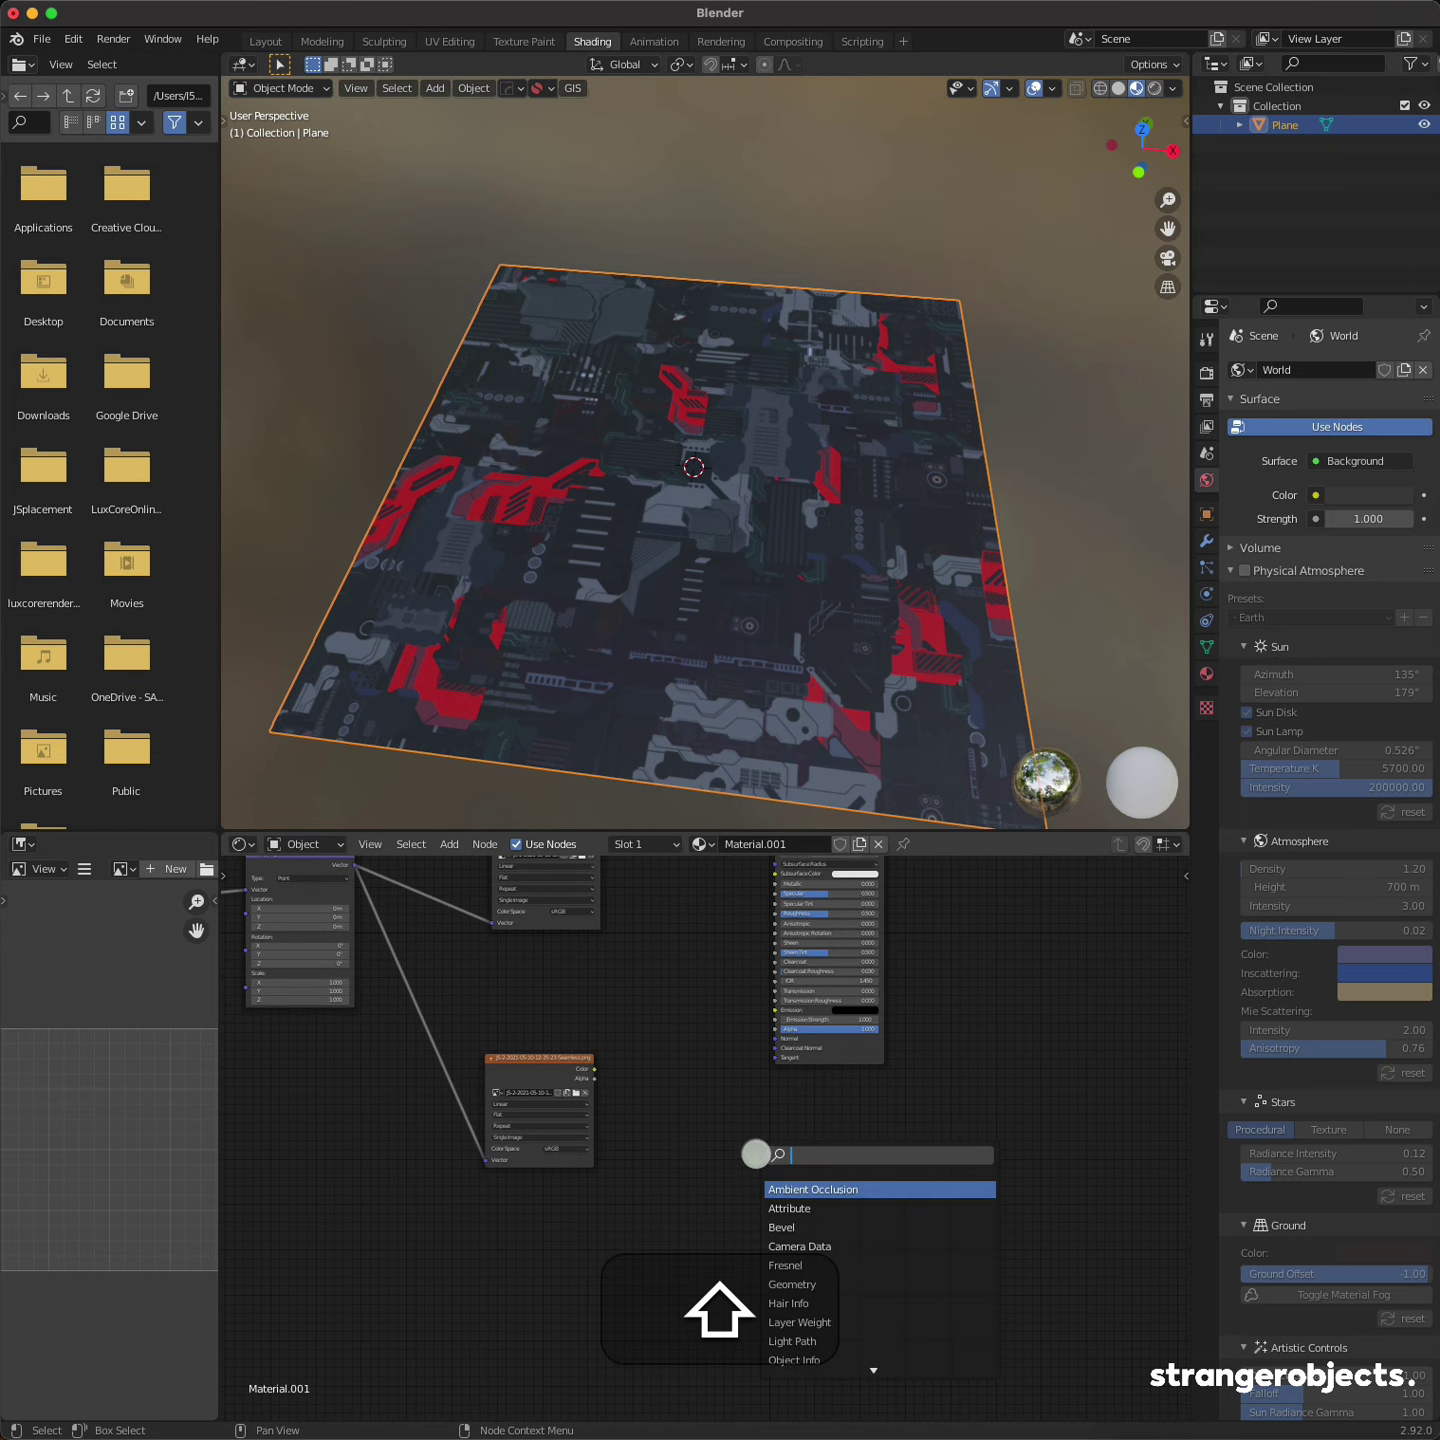
type("displ")
key("Return")
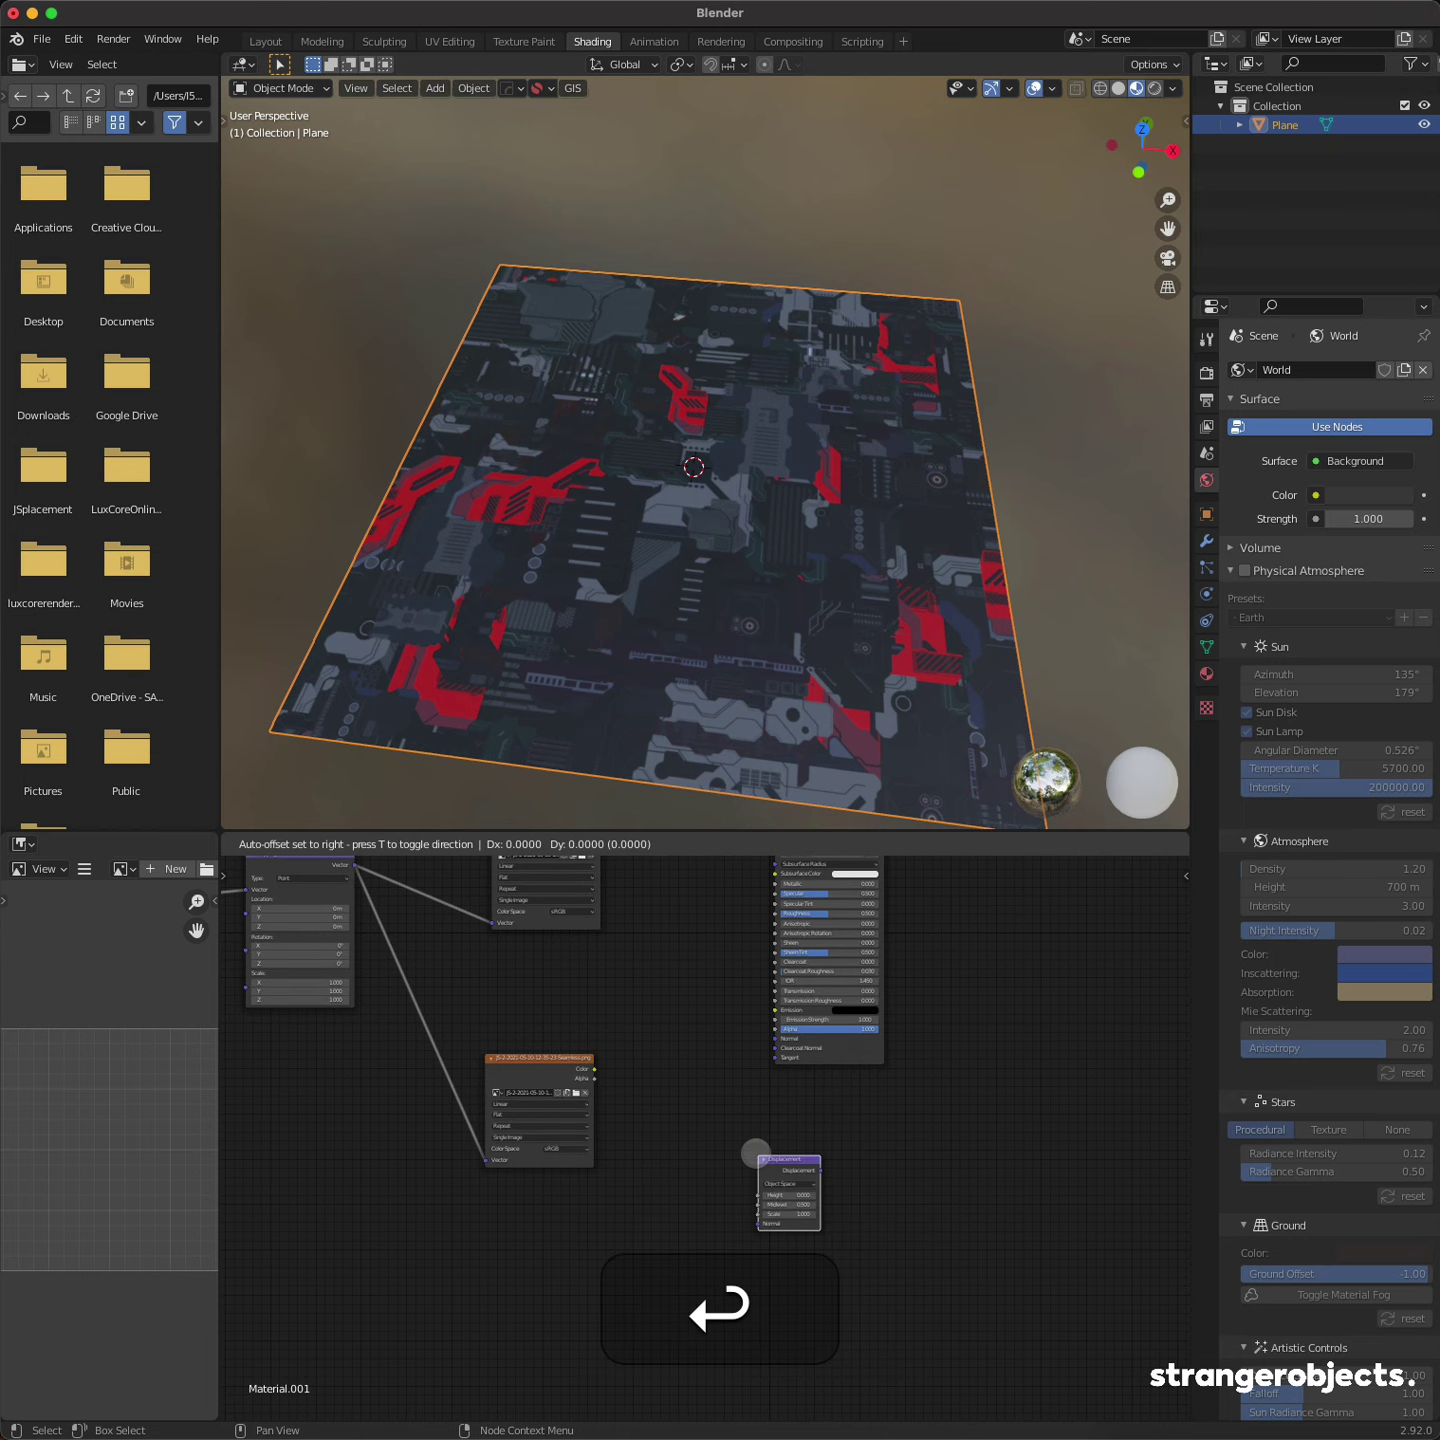
left_click(826, 1115)
scroll(717, 1130, "up", 3)
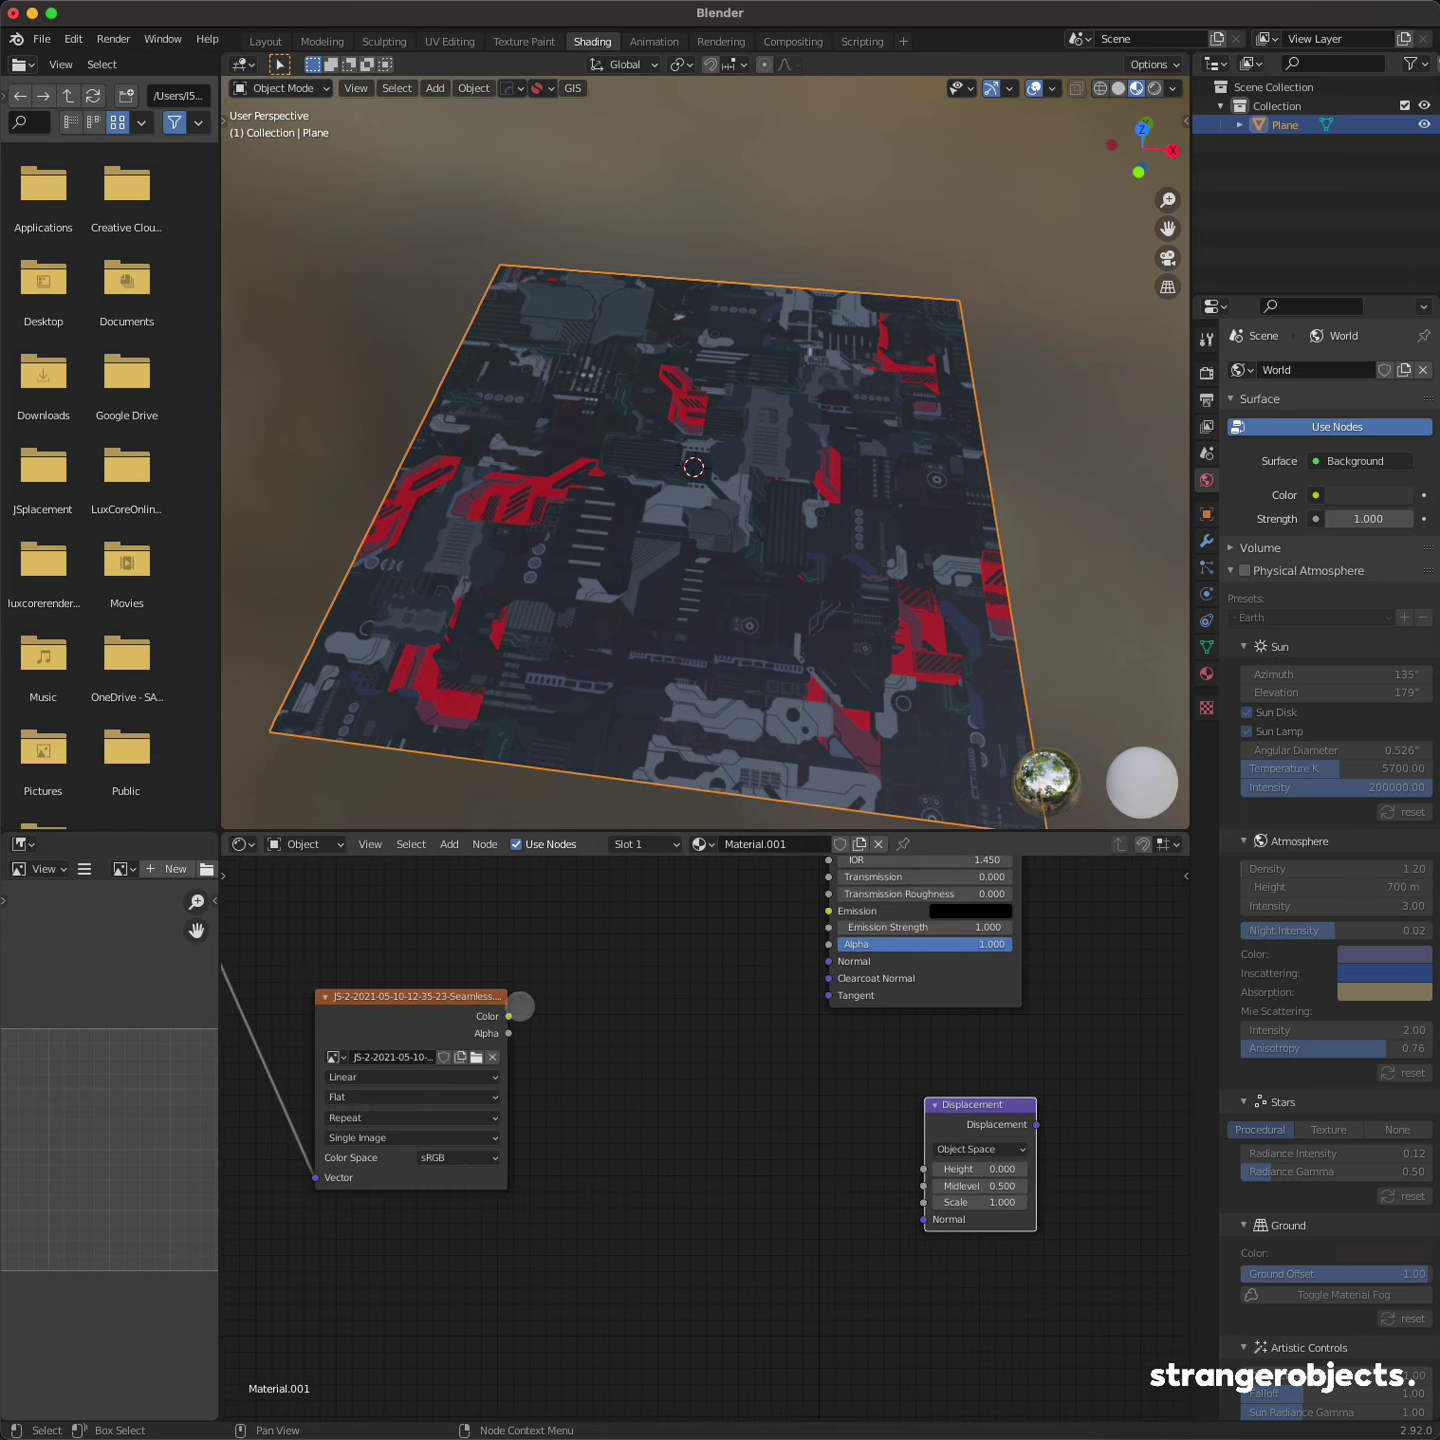
left_click_drag(508, 1016, 924, 1168)
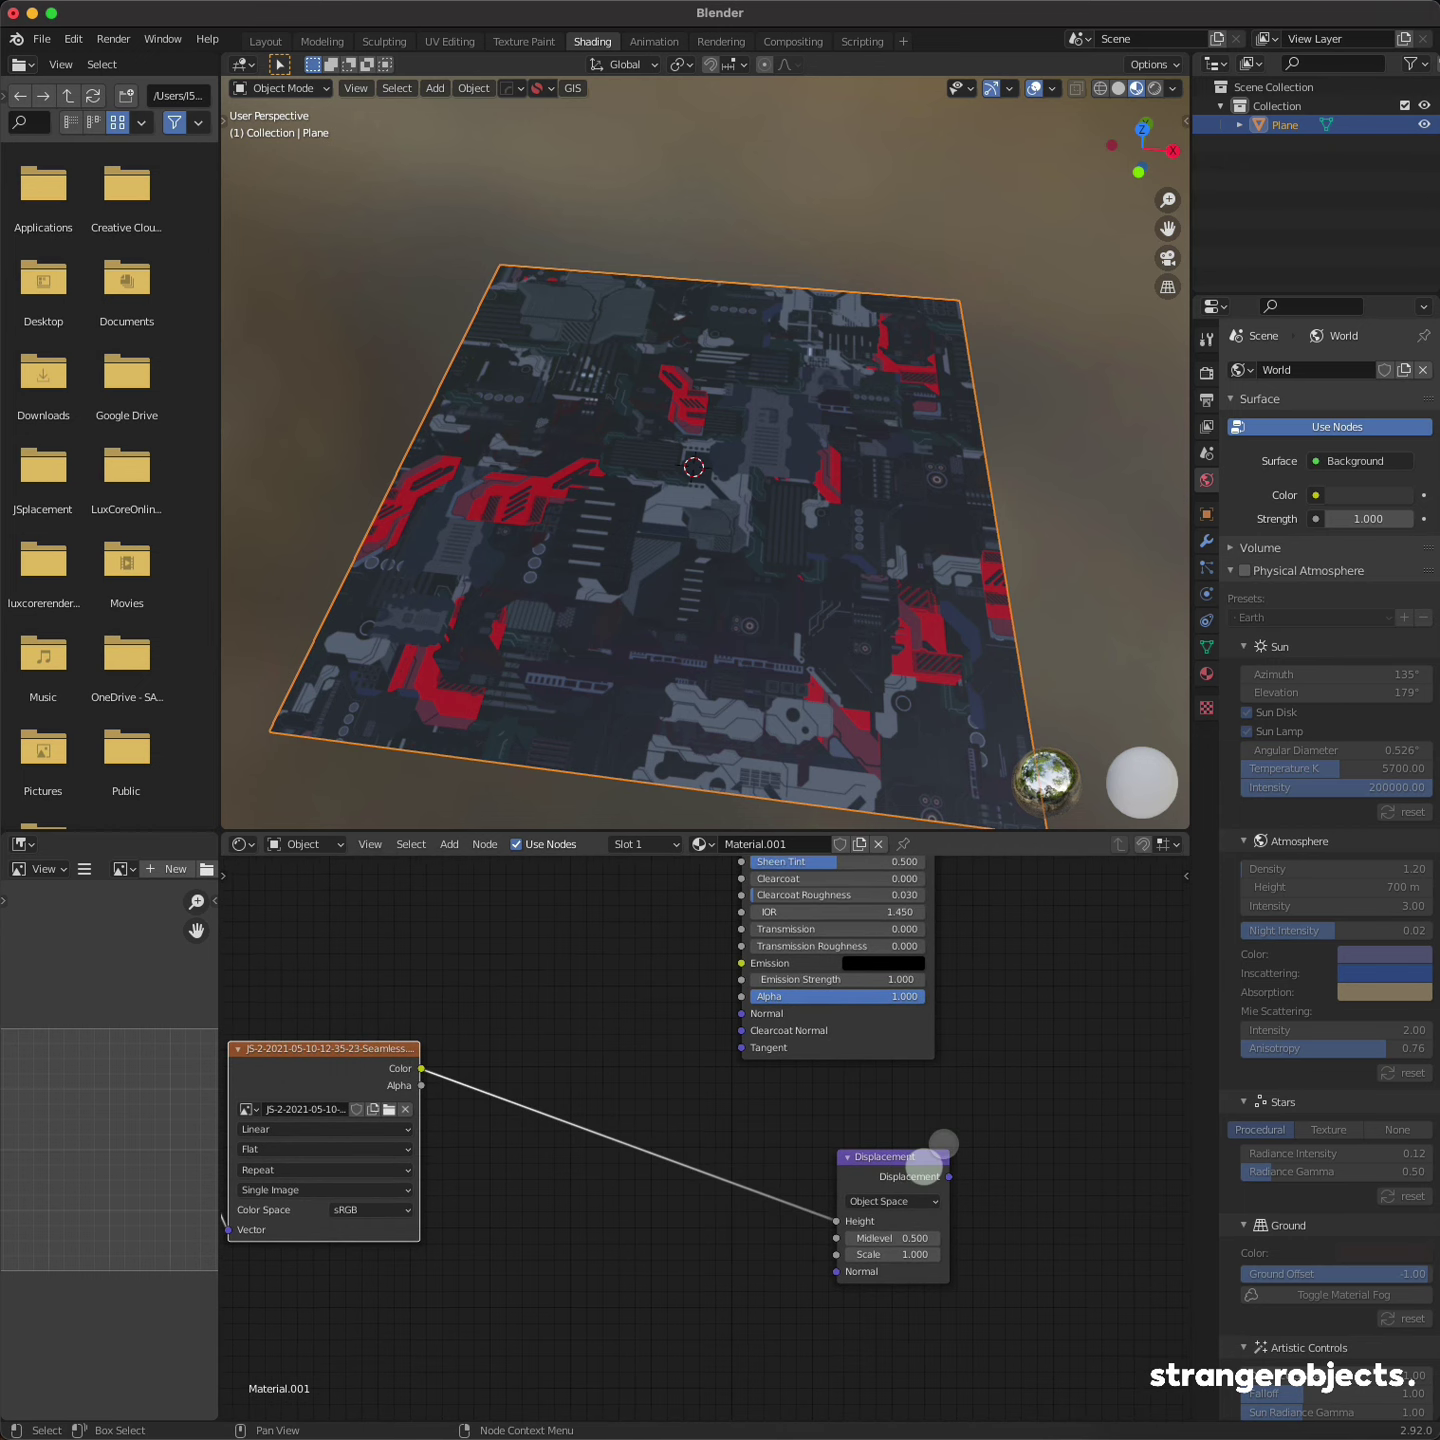
middle_click_drag(926, 1160, 737, 1240)
scroll(737, 1240, "down", 2)
scroll(760, 1230, "down", 2)
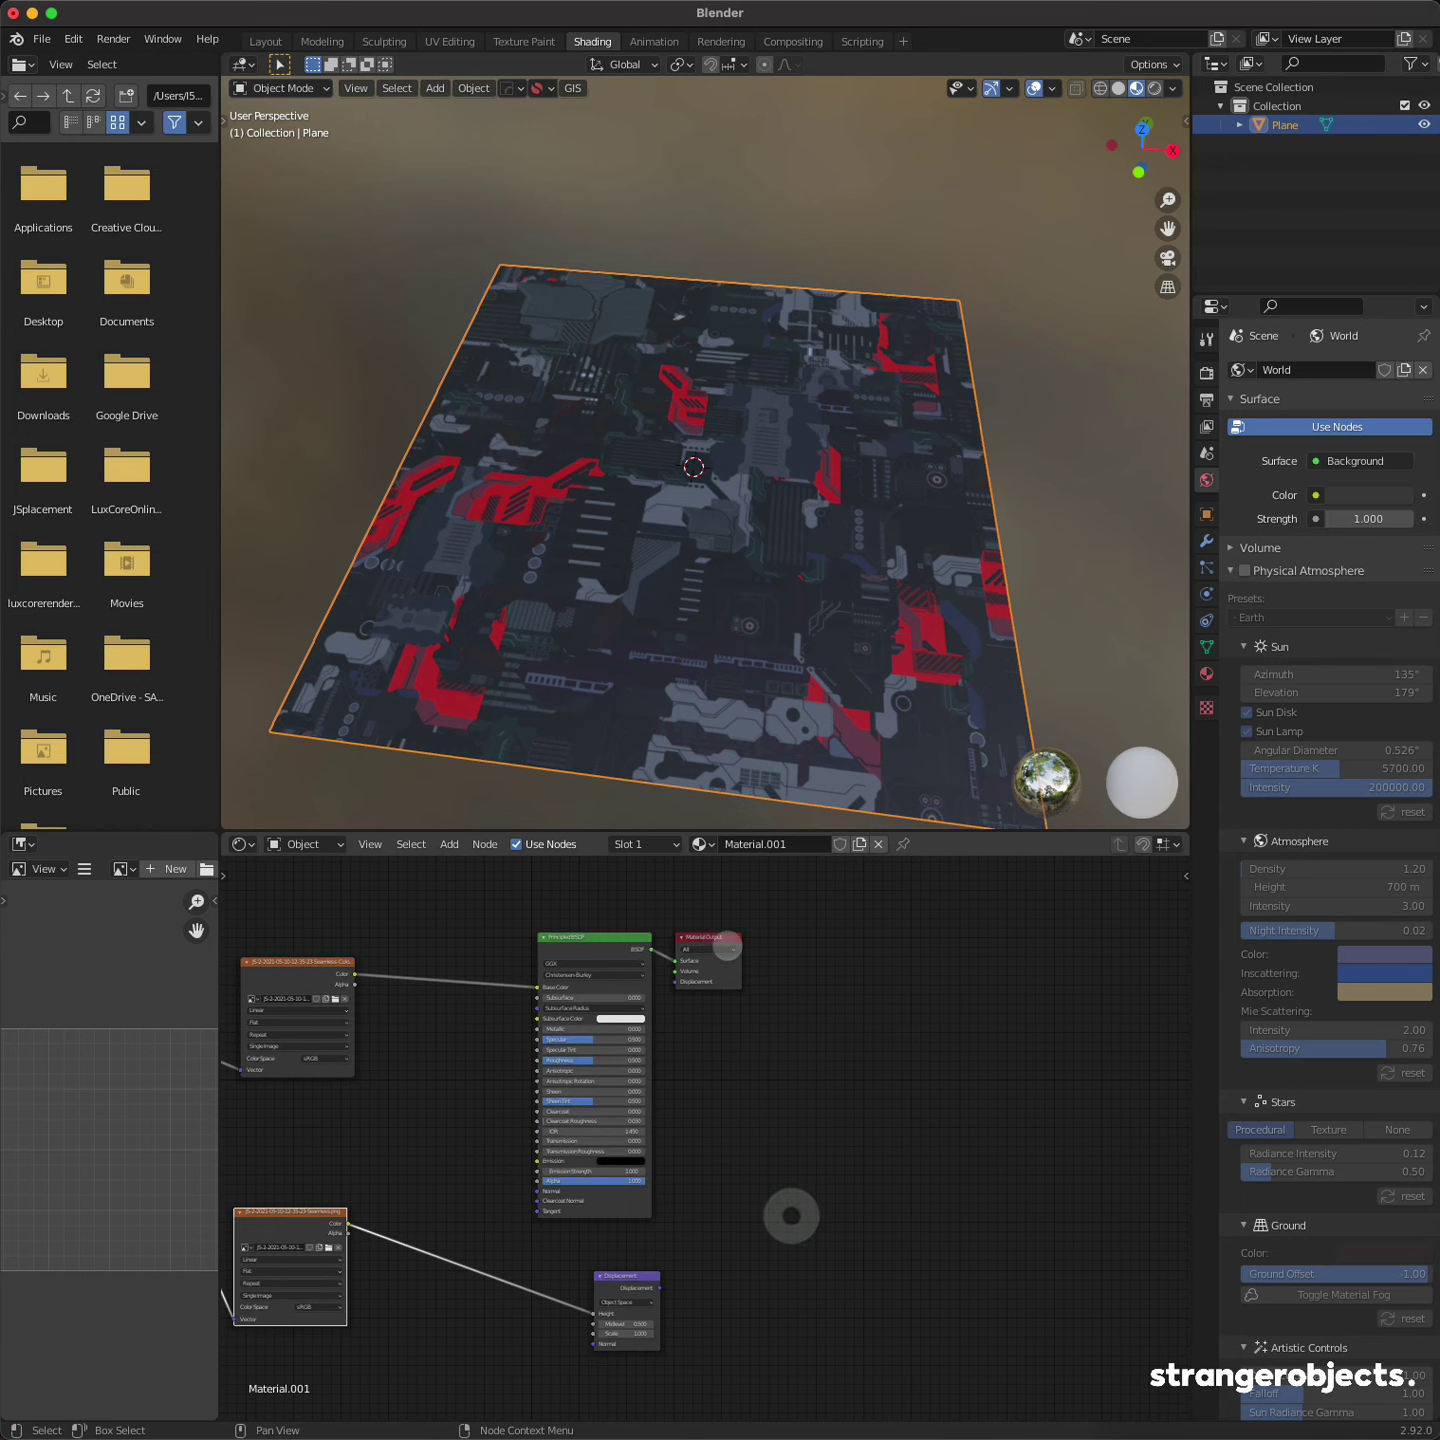
left_click_drag(727, 946, 884, 1122)
left_click_drag(672, 1283, 841, 1167)
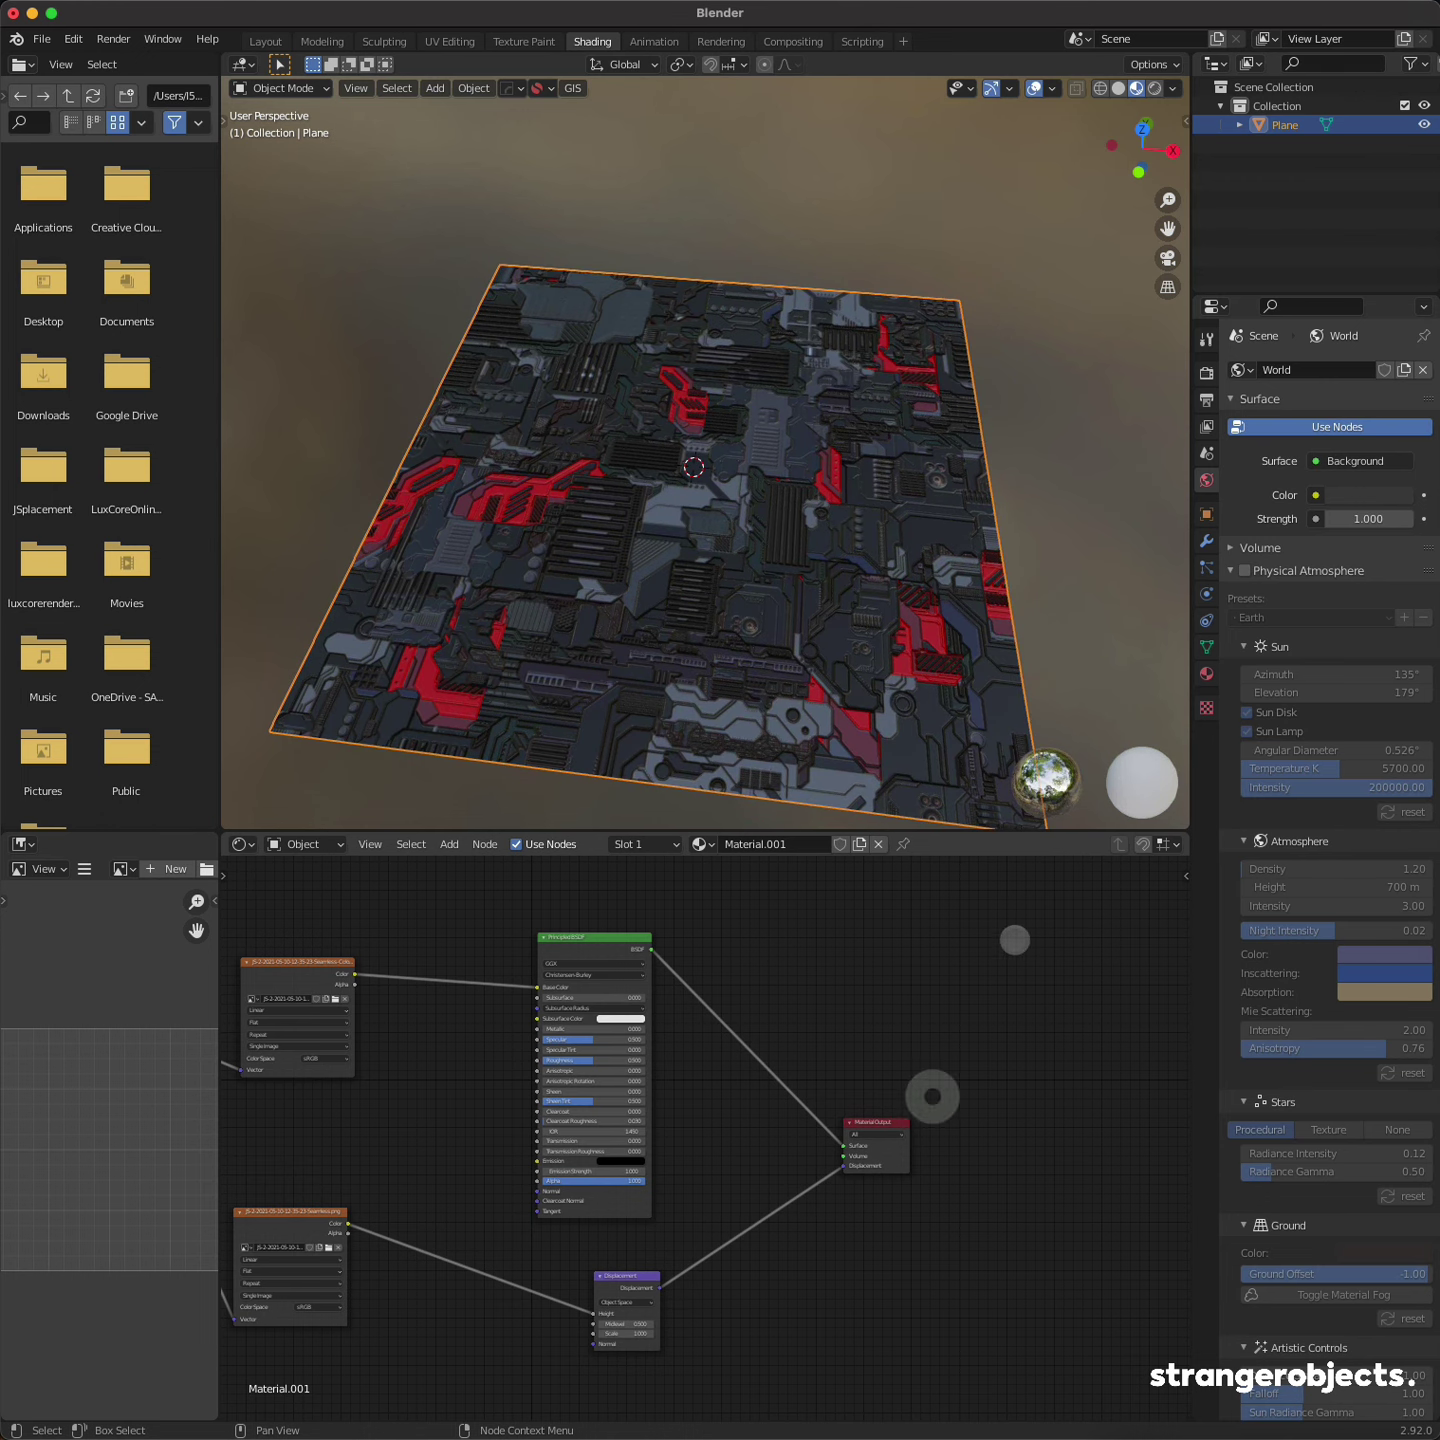
Step: Switch the render engine from Eevee to Cycles with the Experimental feature set
left_click(1207, 373)
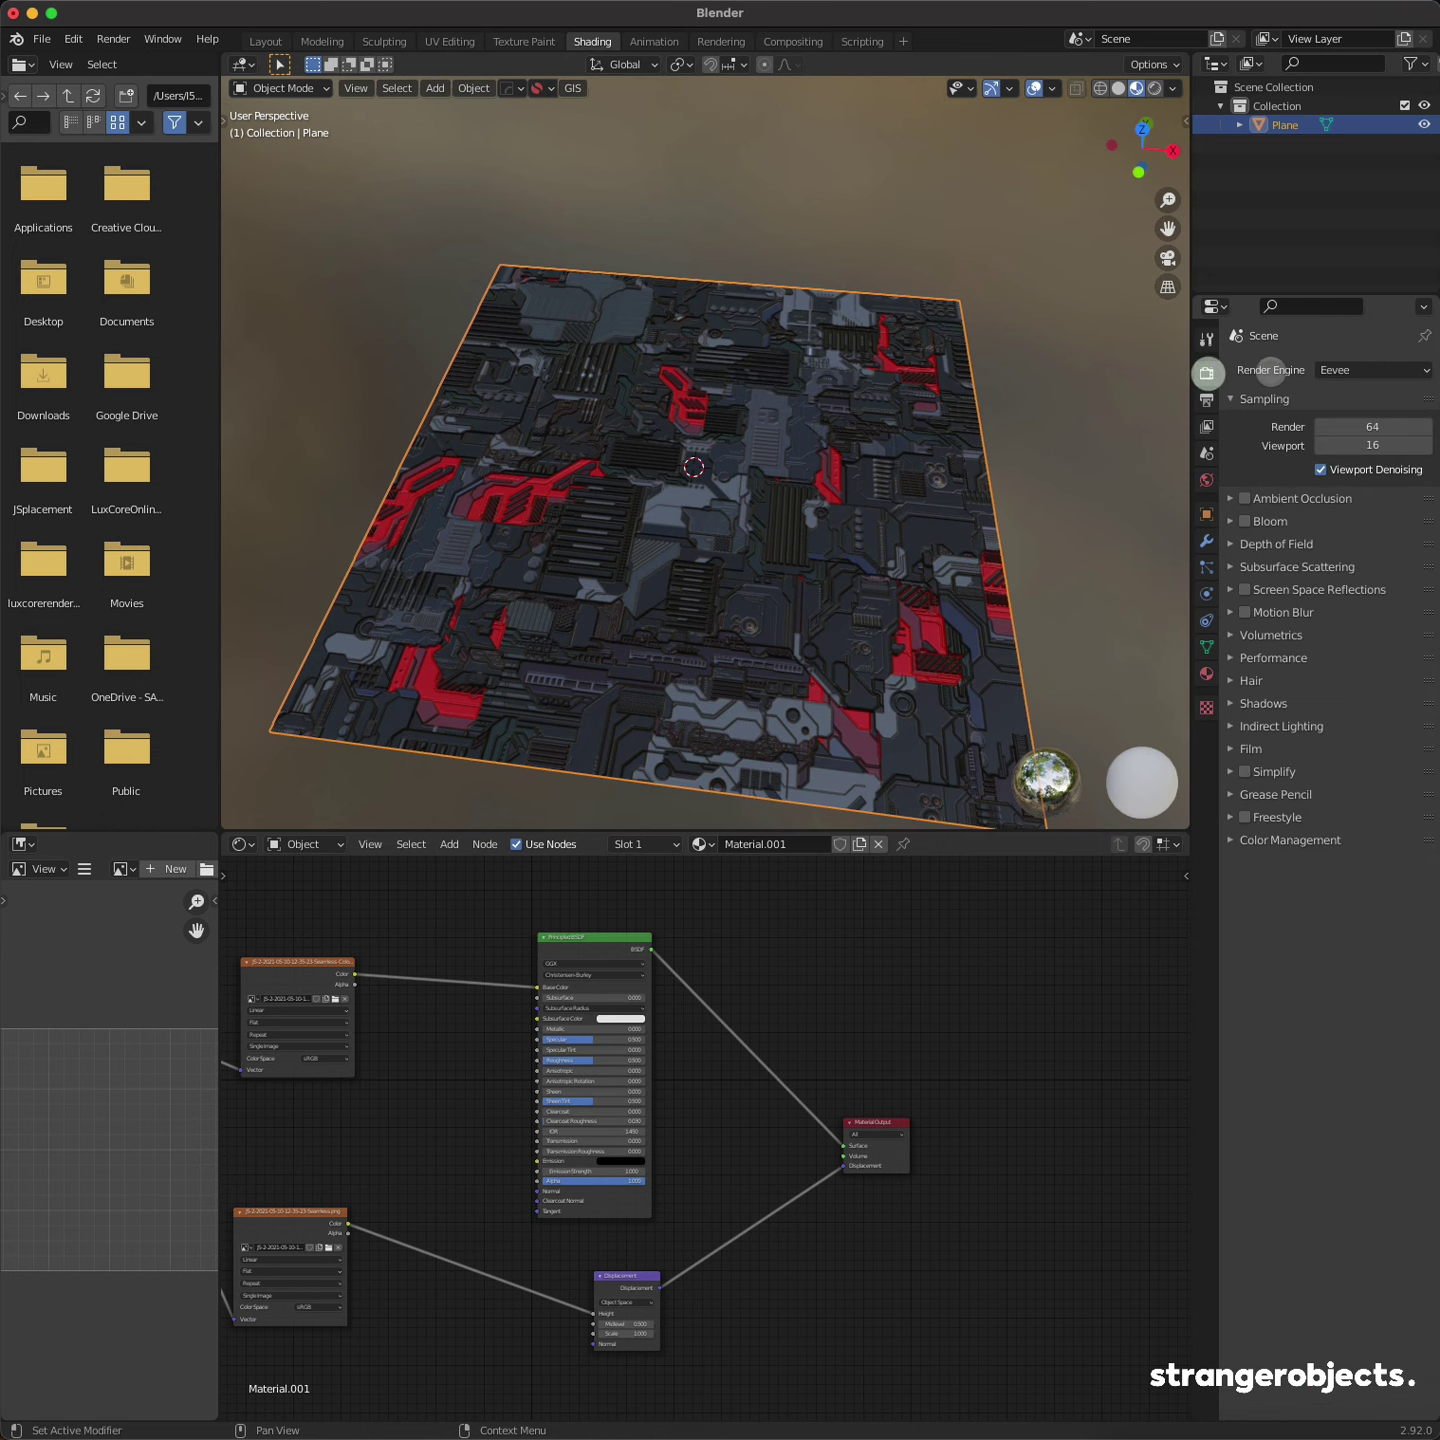
left_click(1358, 370)
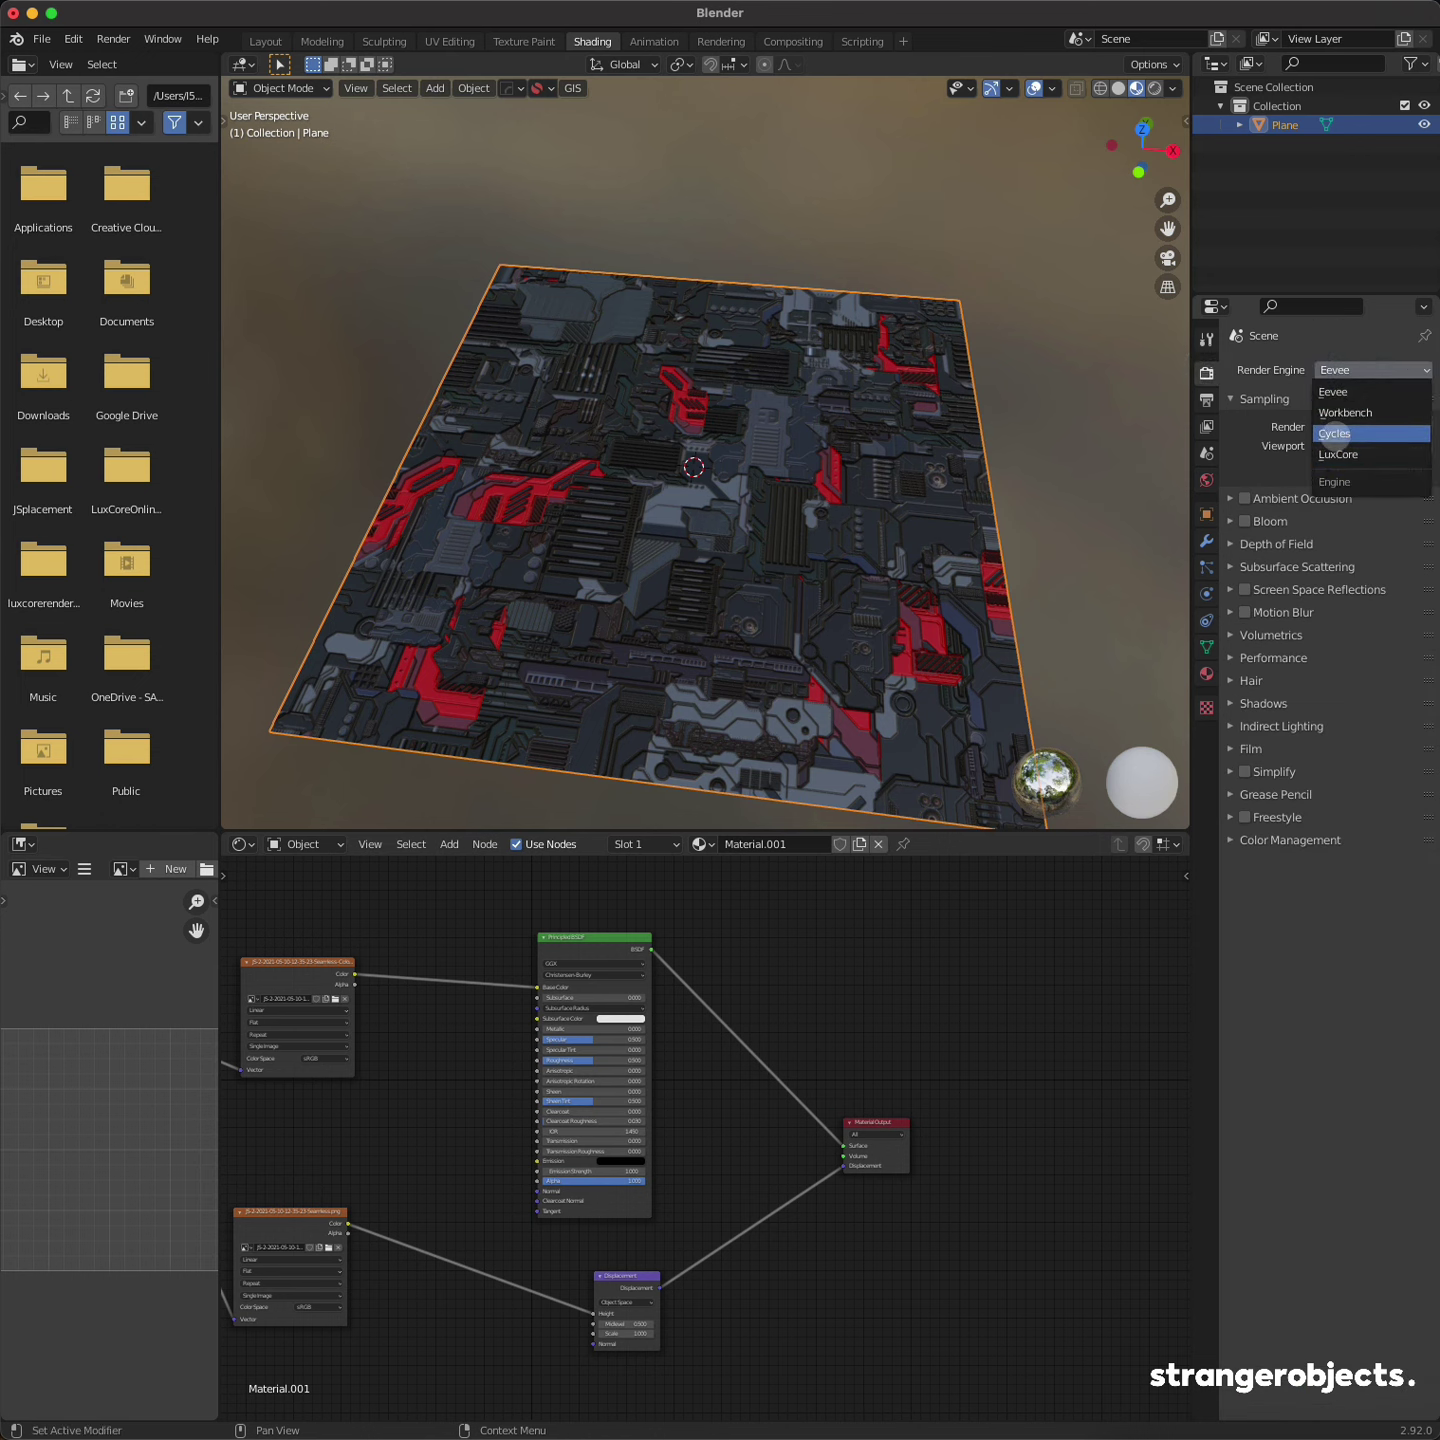
left_click(1335, 433)
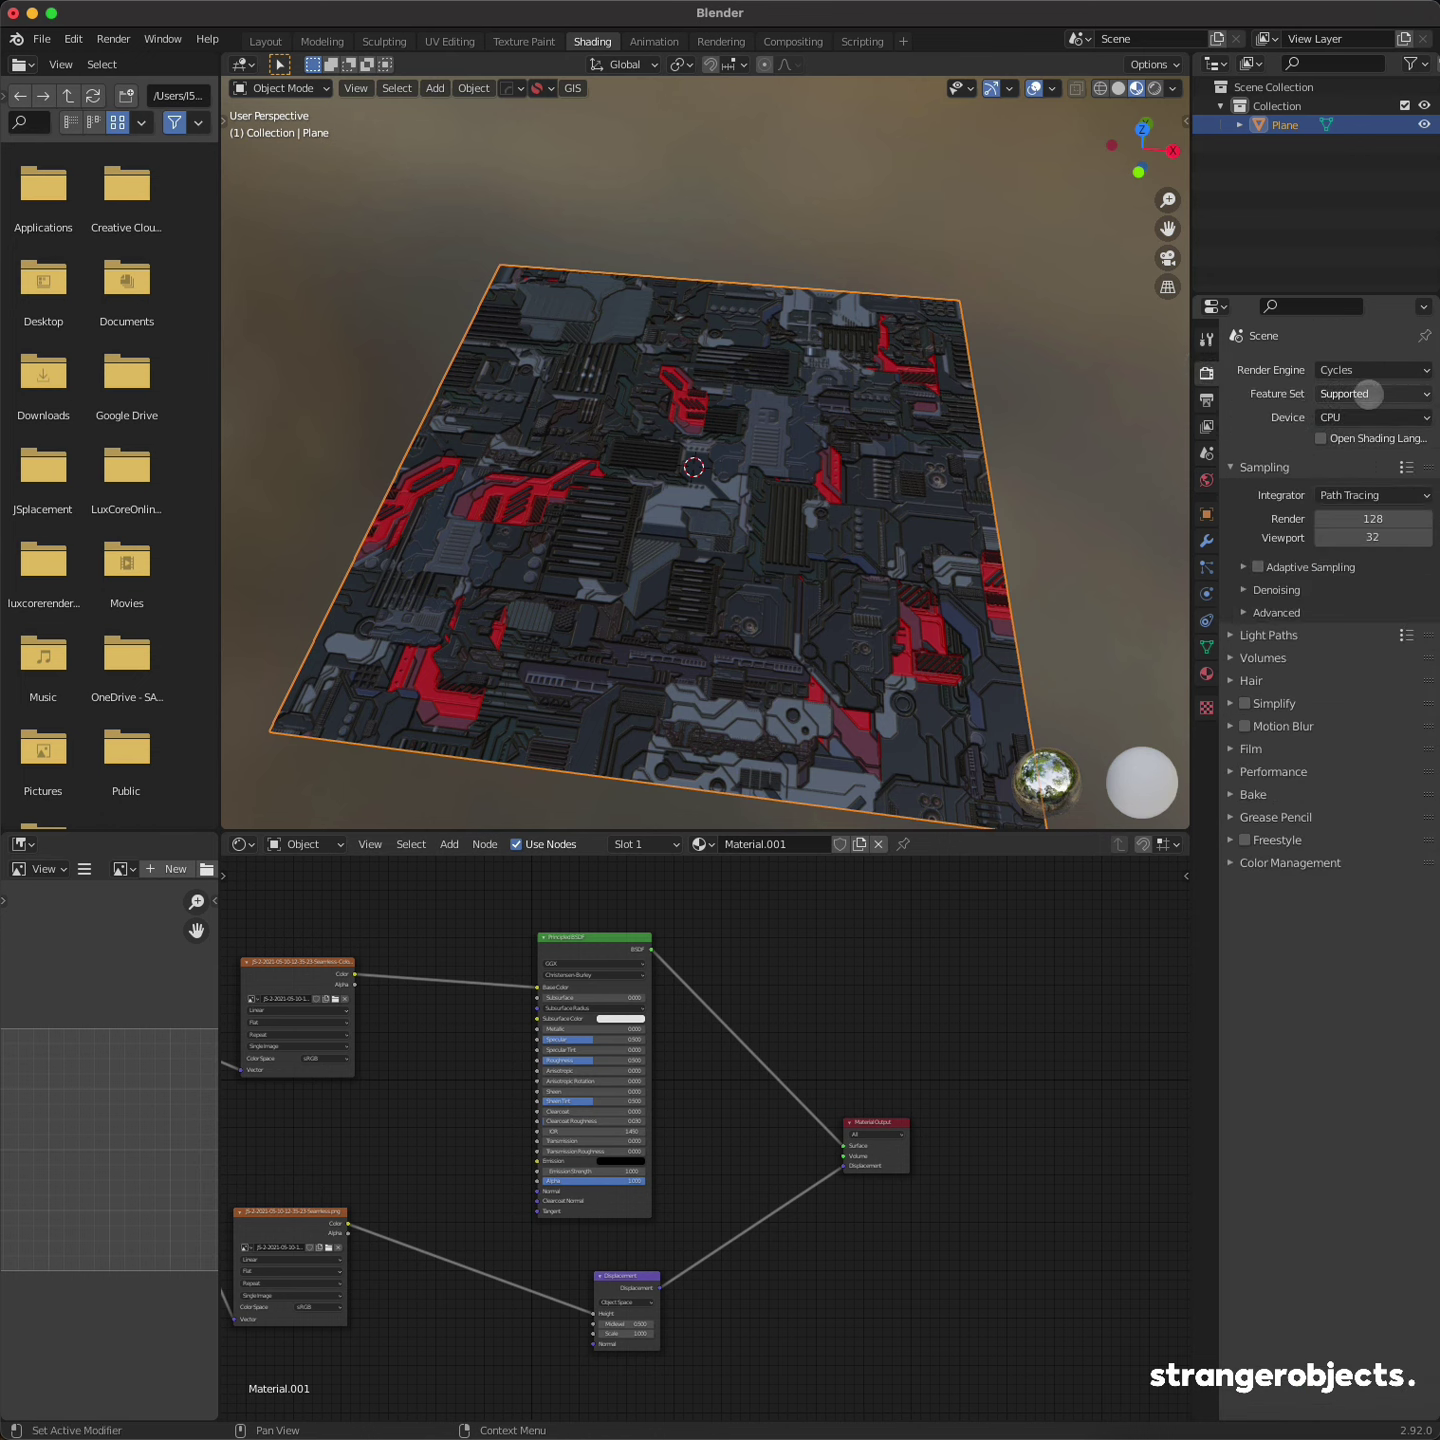
left_click(1368, 392)
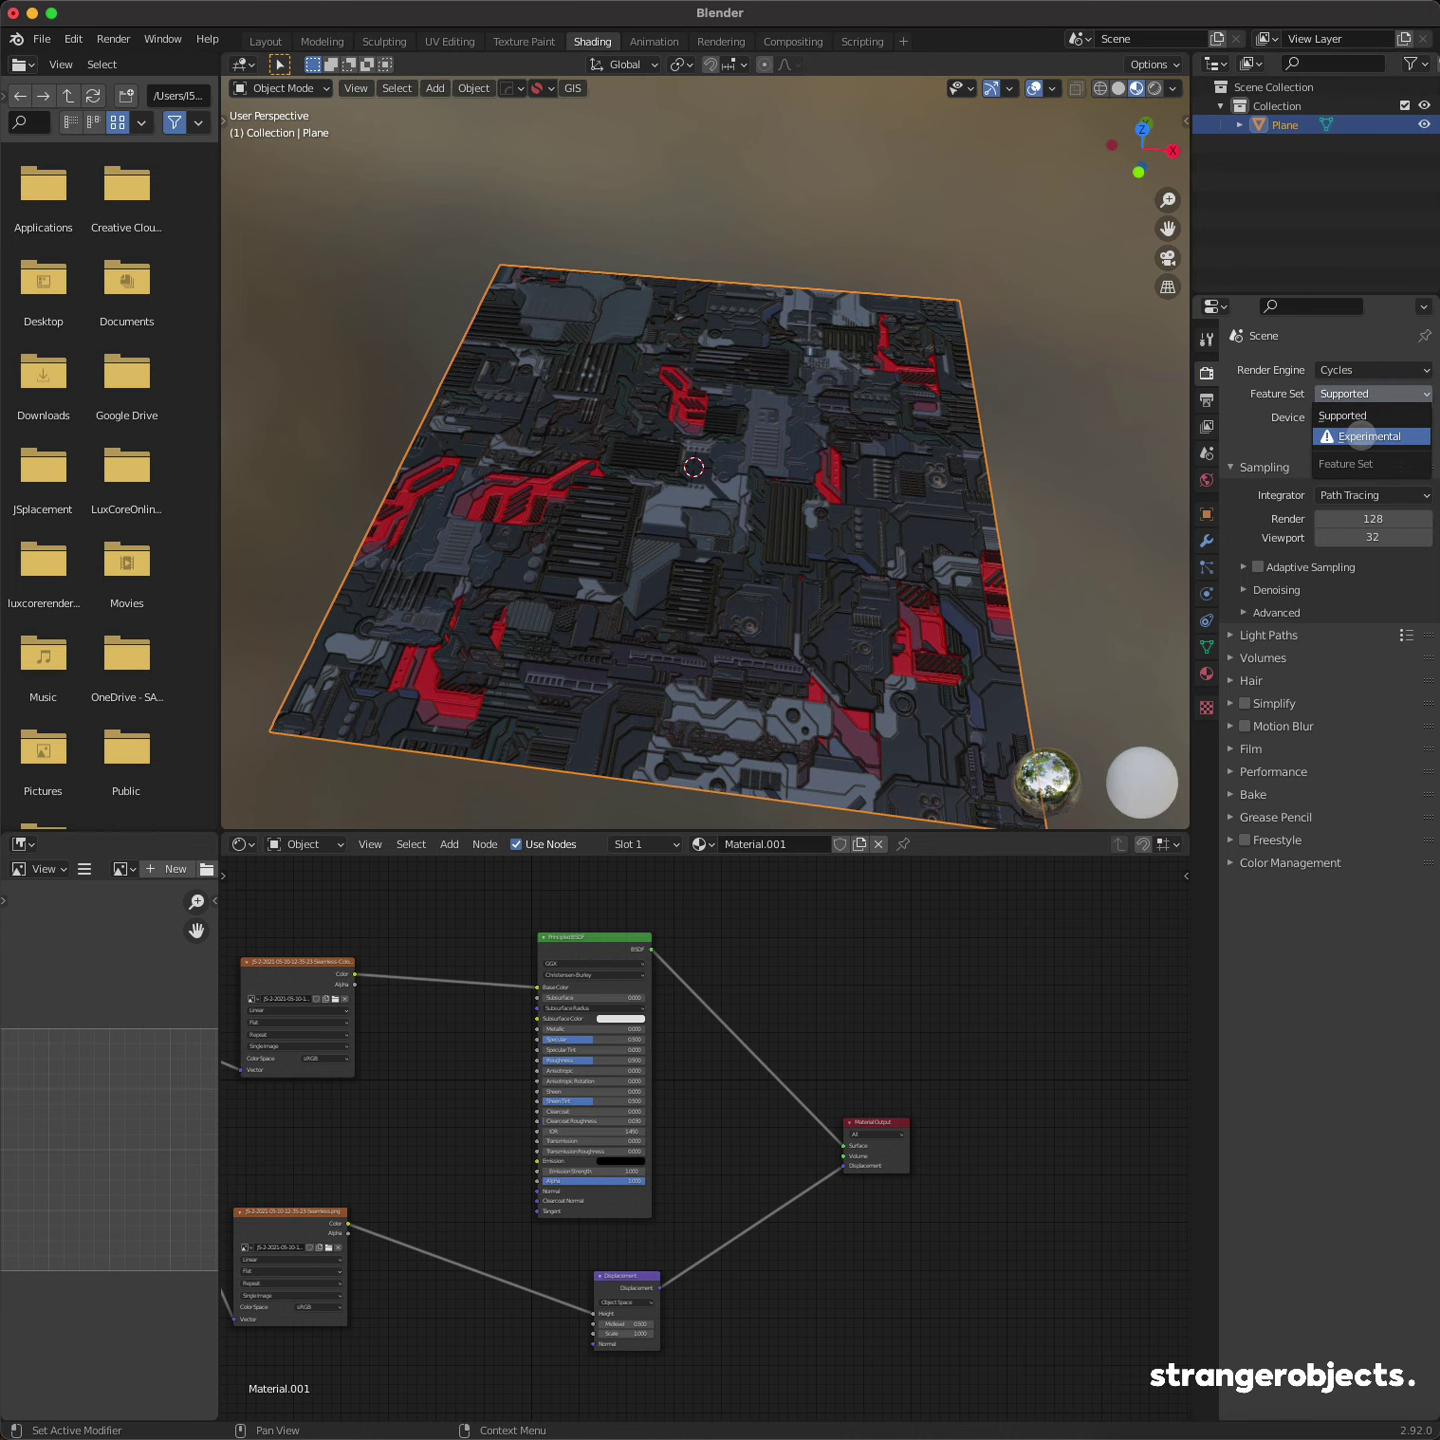
left_click(1362, 436)
Step: Set the material's Settings > Surface displacement method to Displacement Only
left_click(1206, 677)
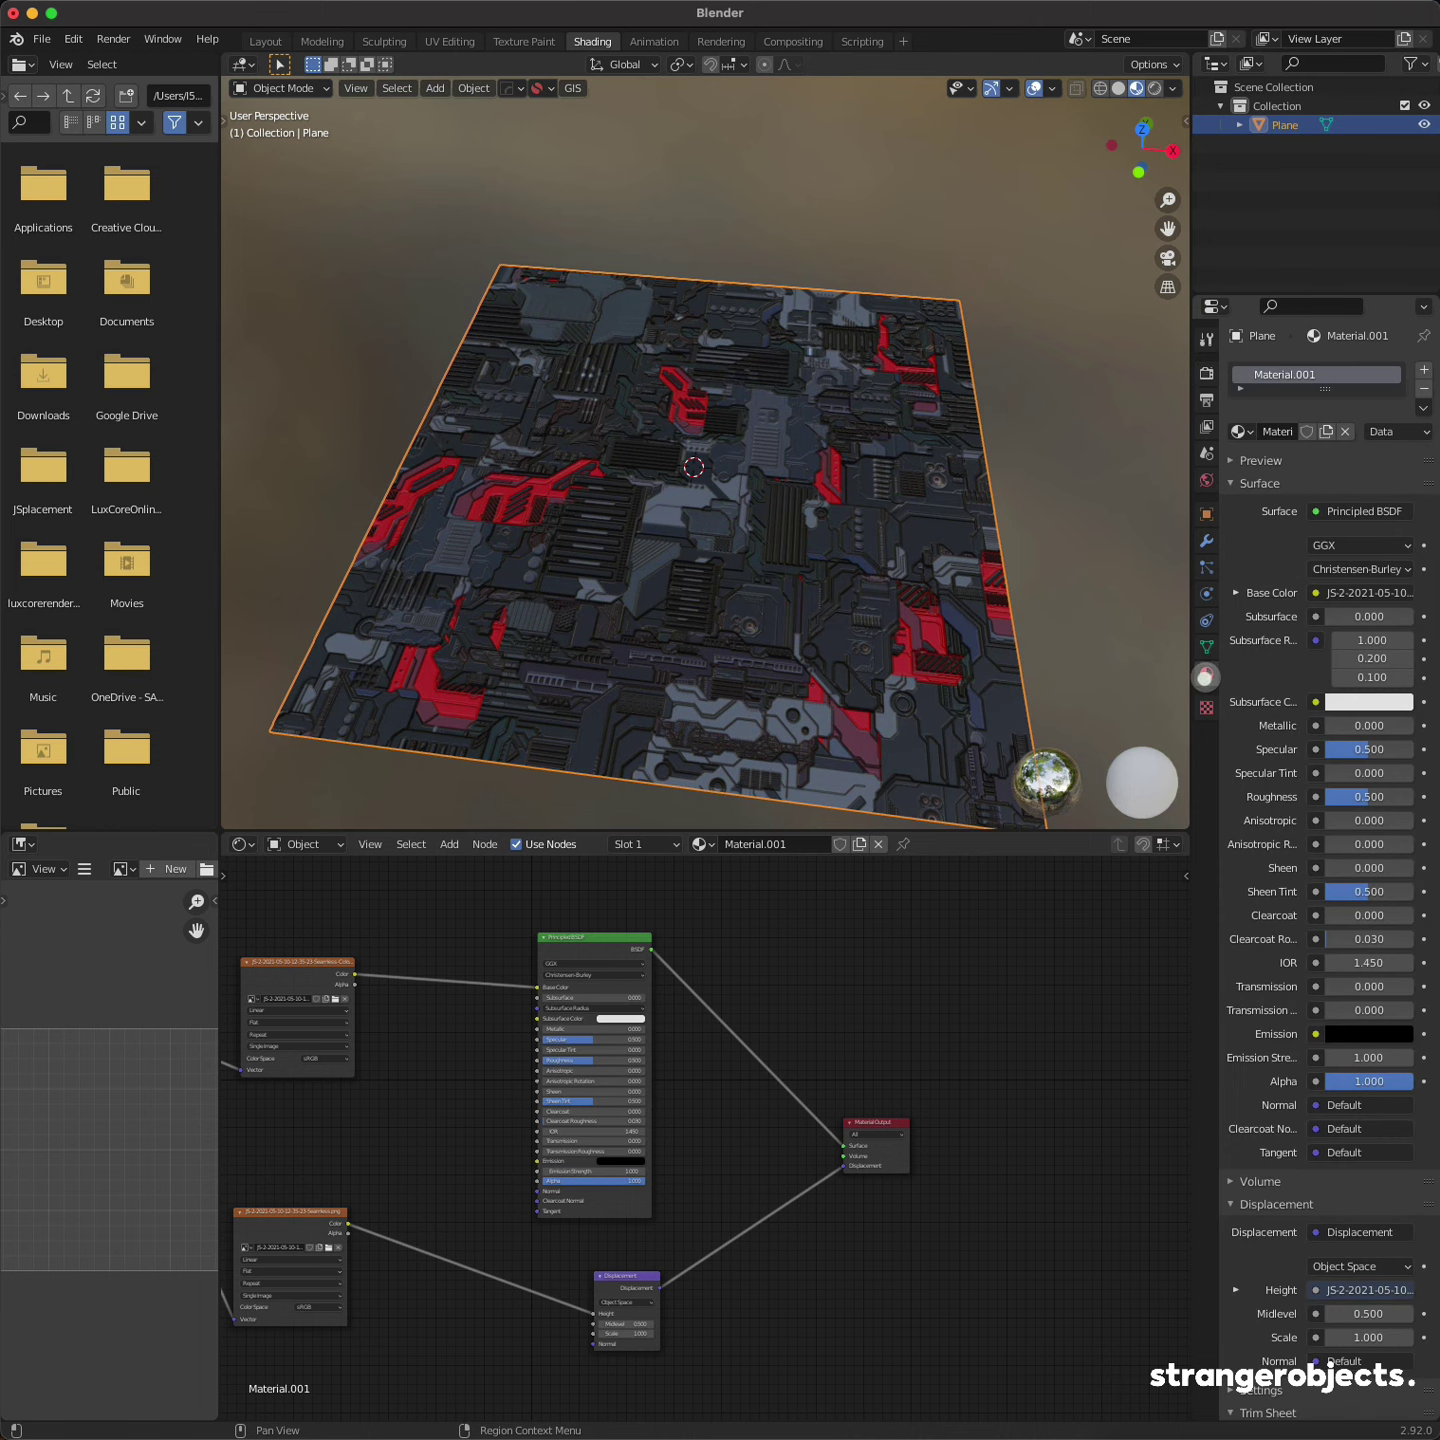
left_click_drag(1190, 663, 1028, 660)
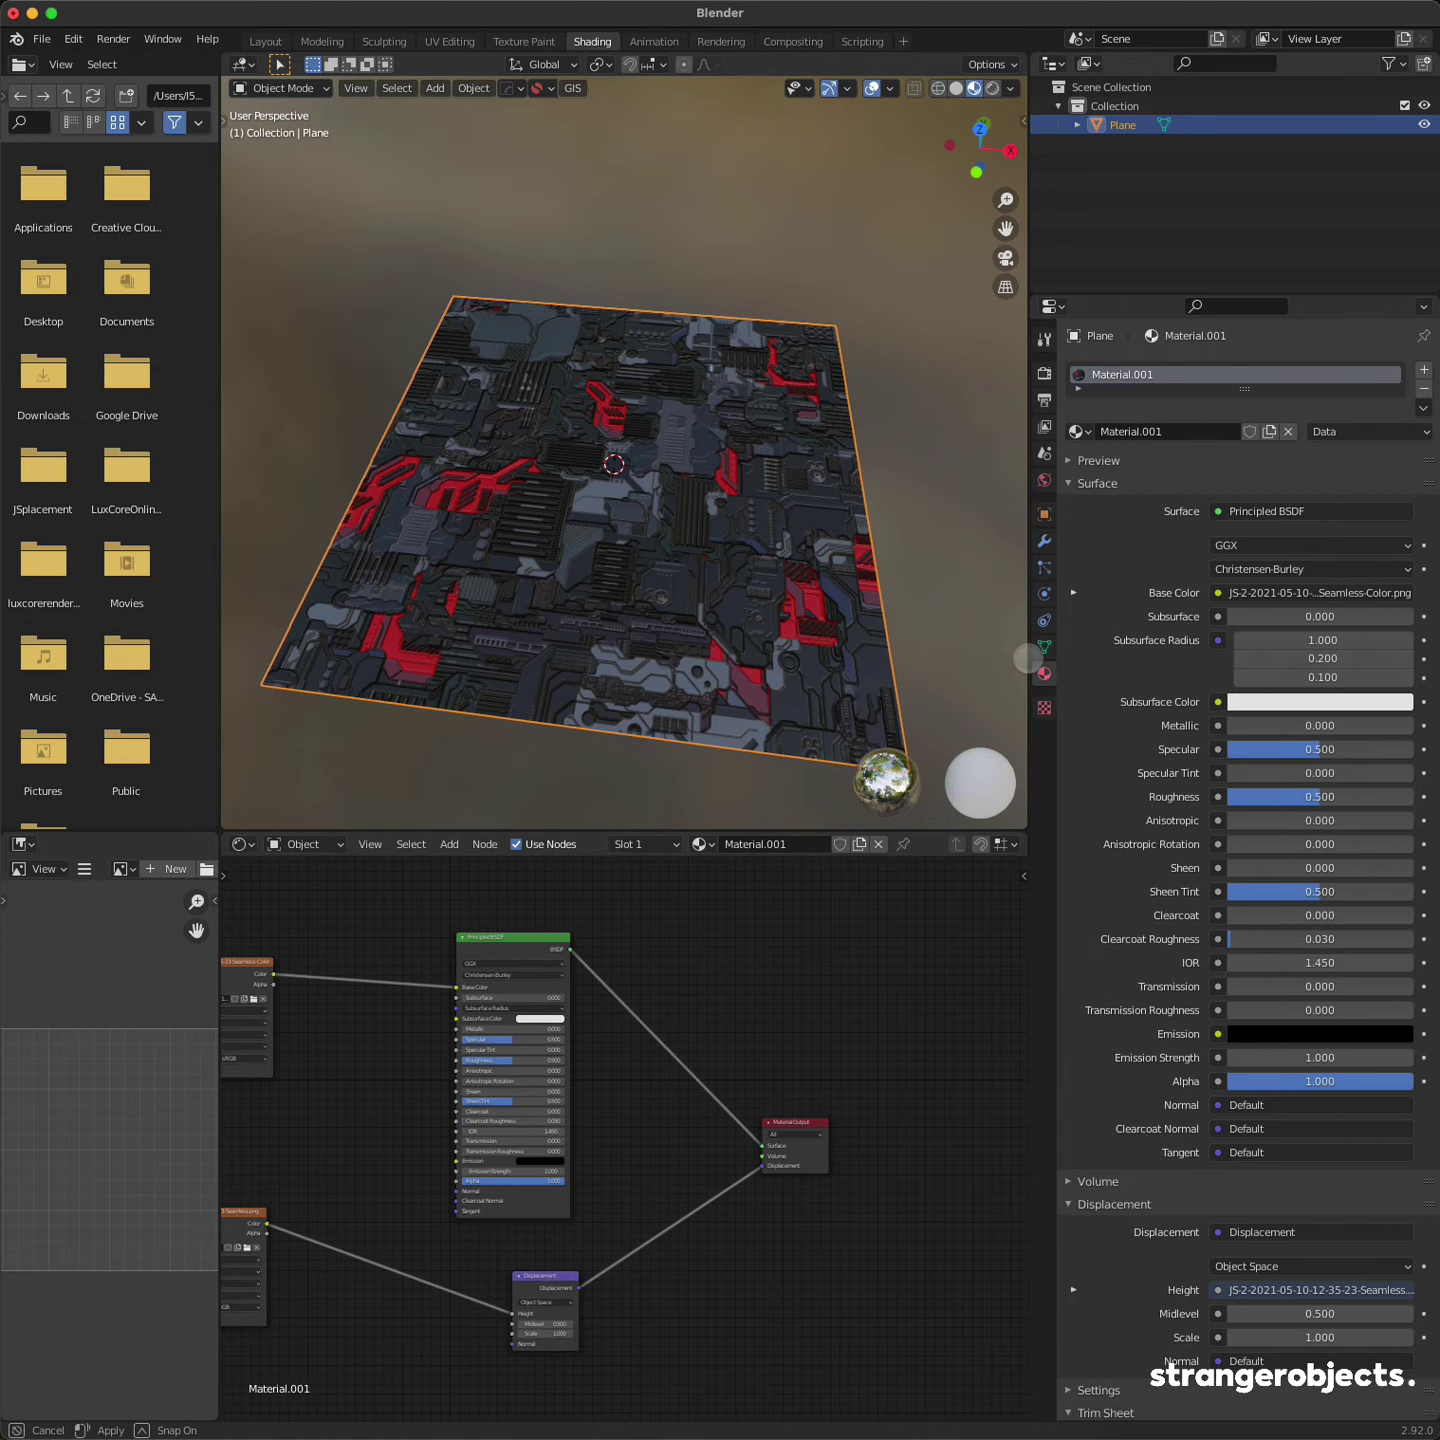
left_click(1071, 484)
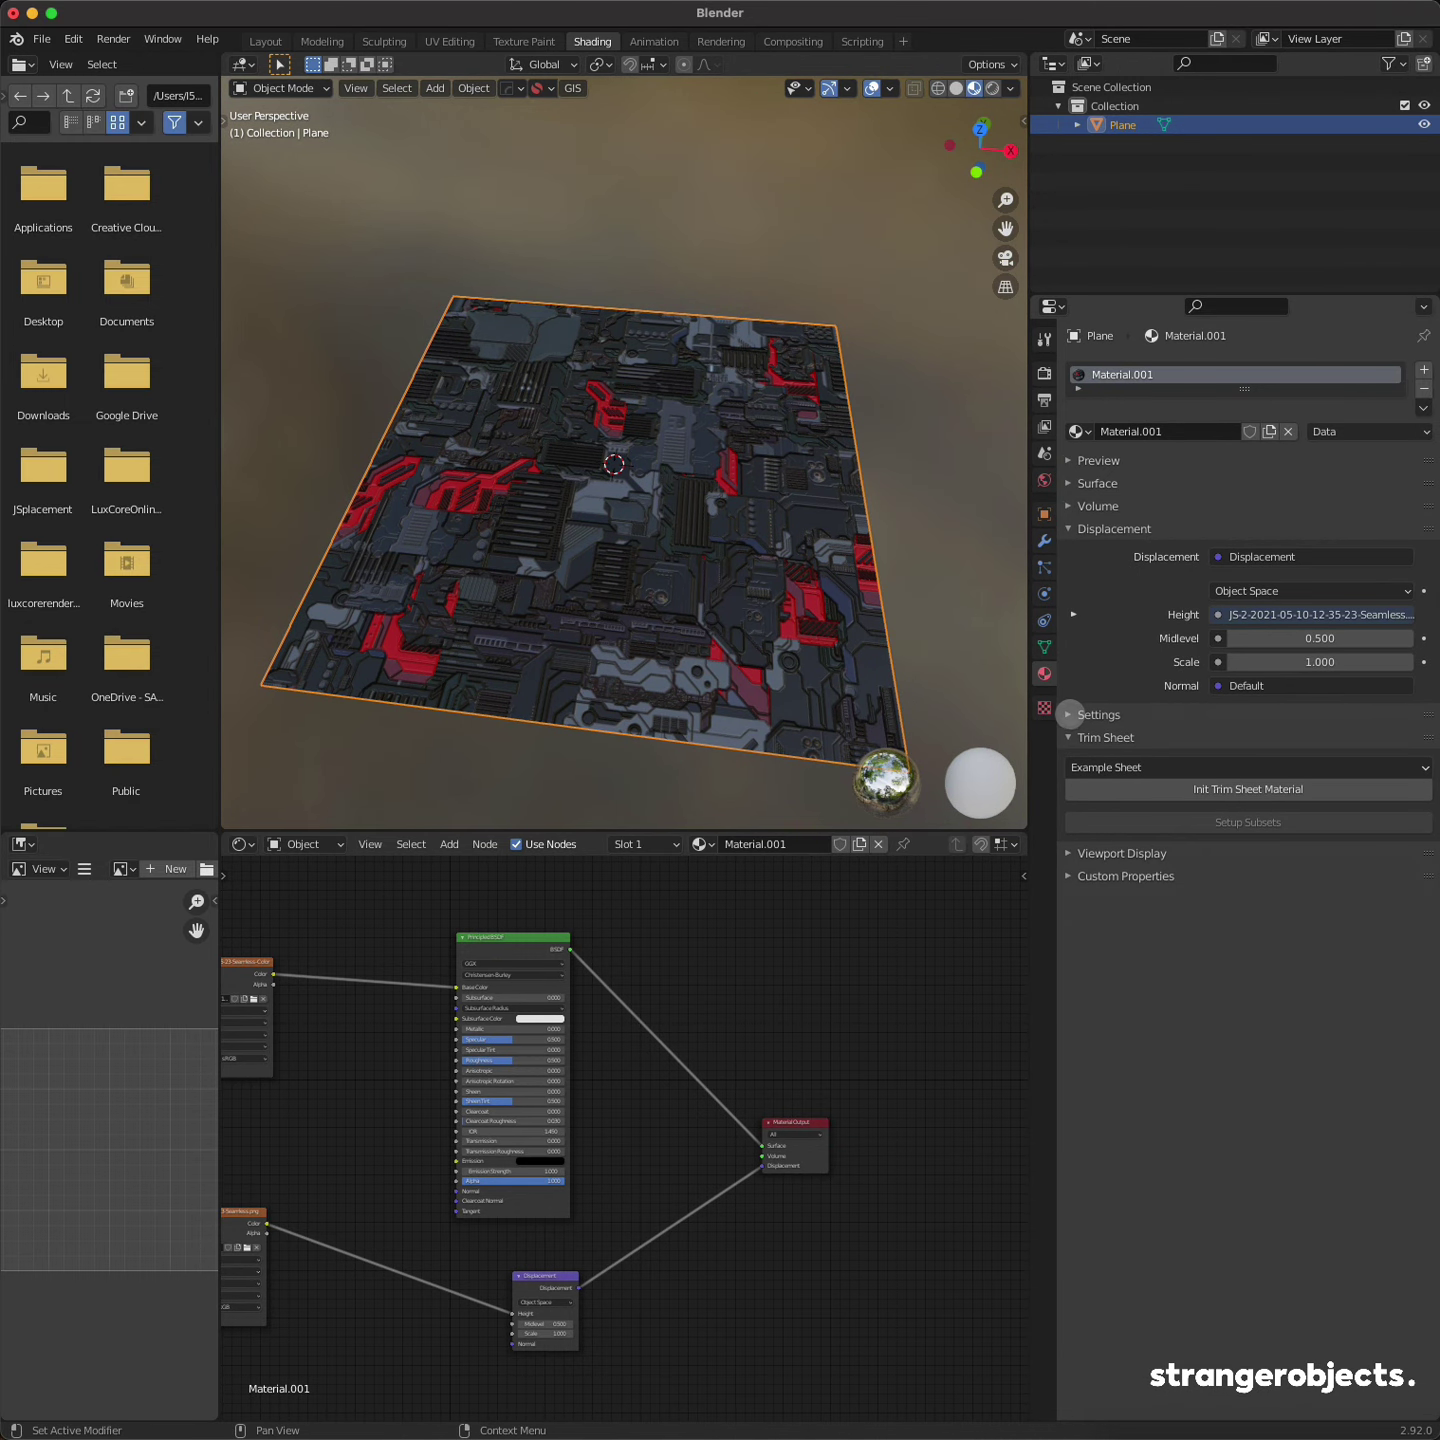
left_click(1070, 714)
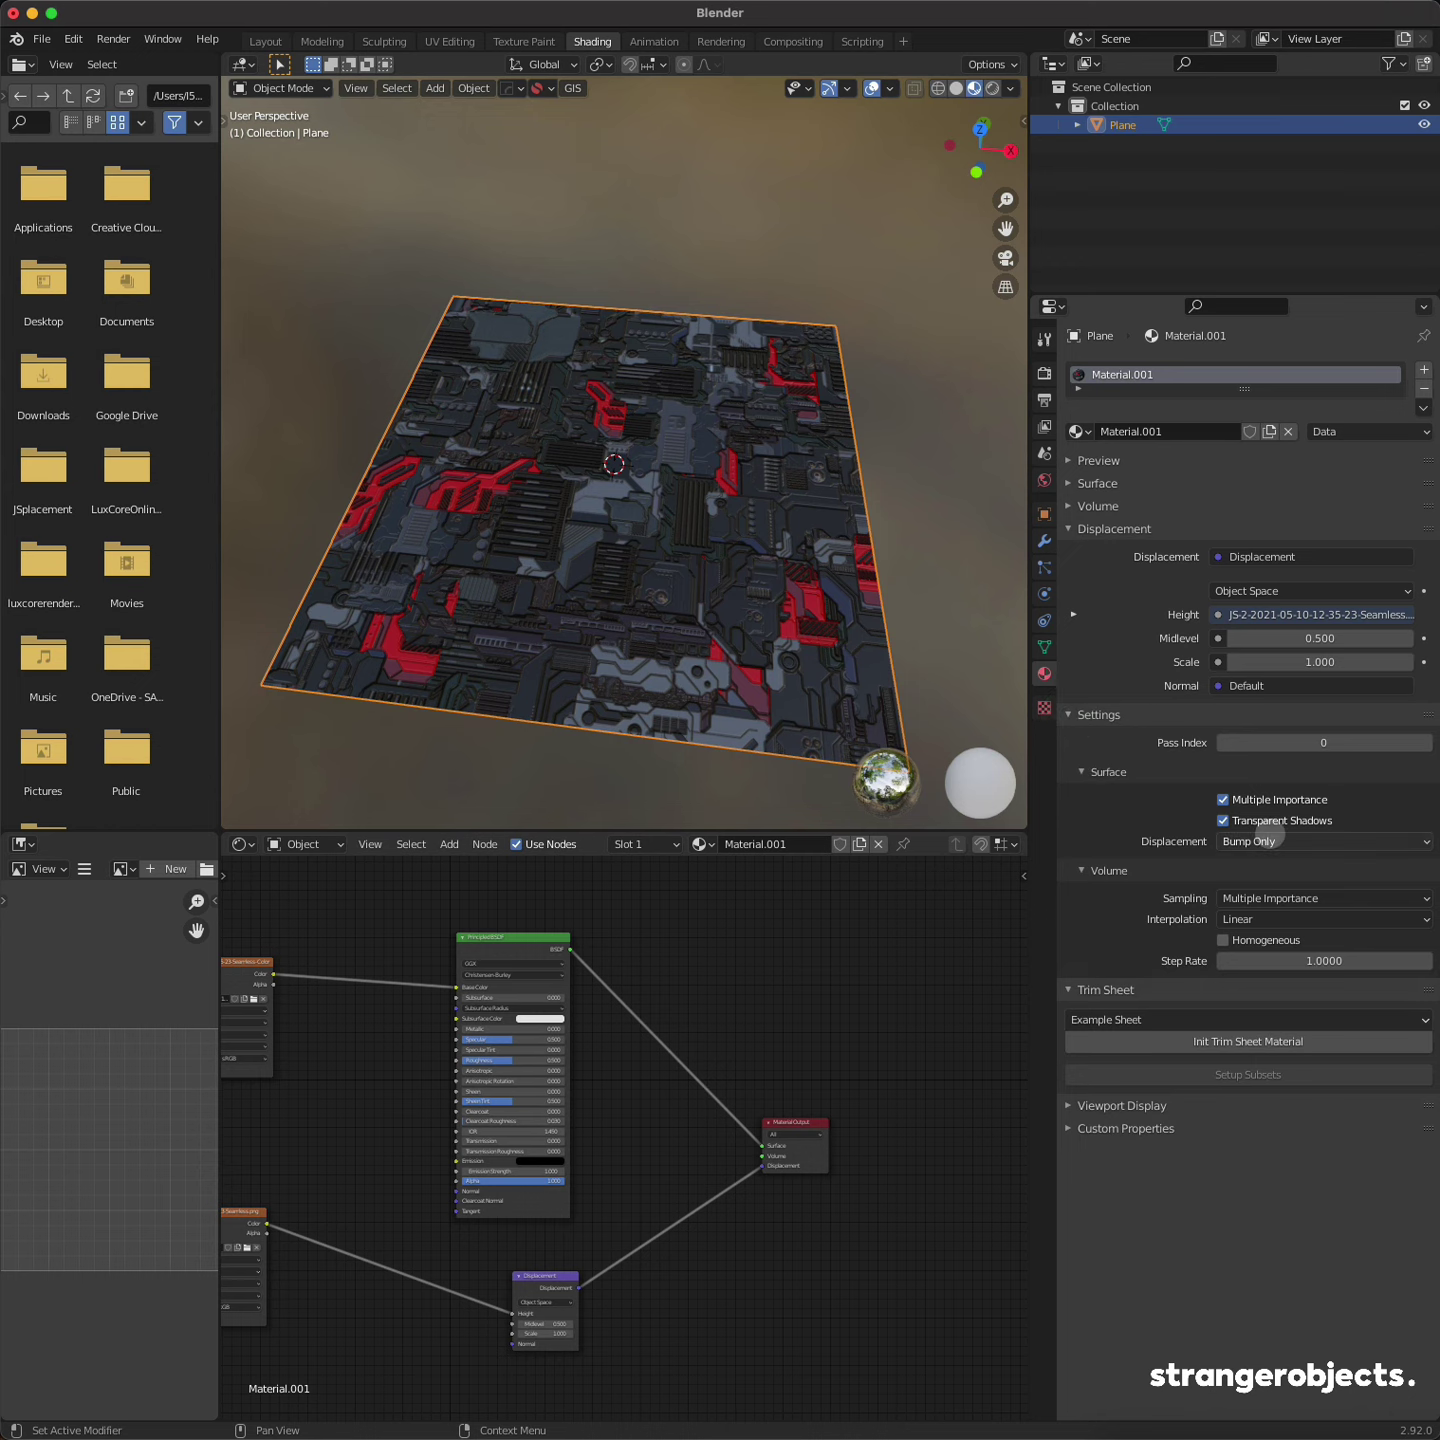
left_click(1249, 842)
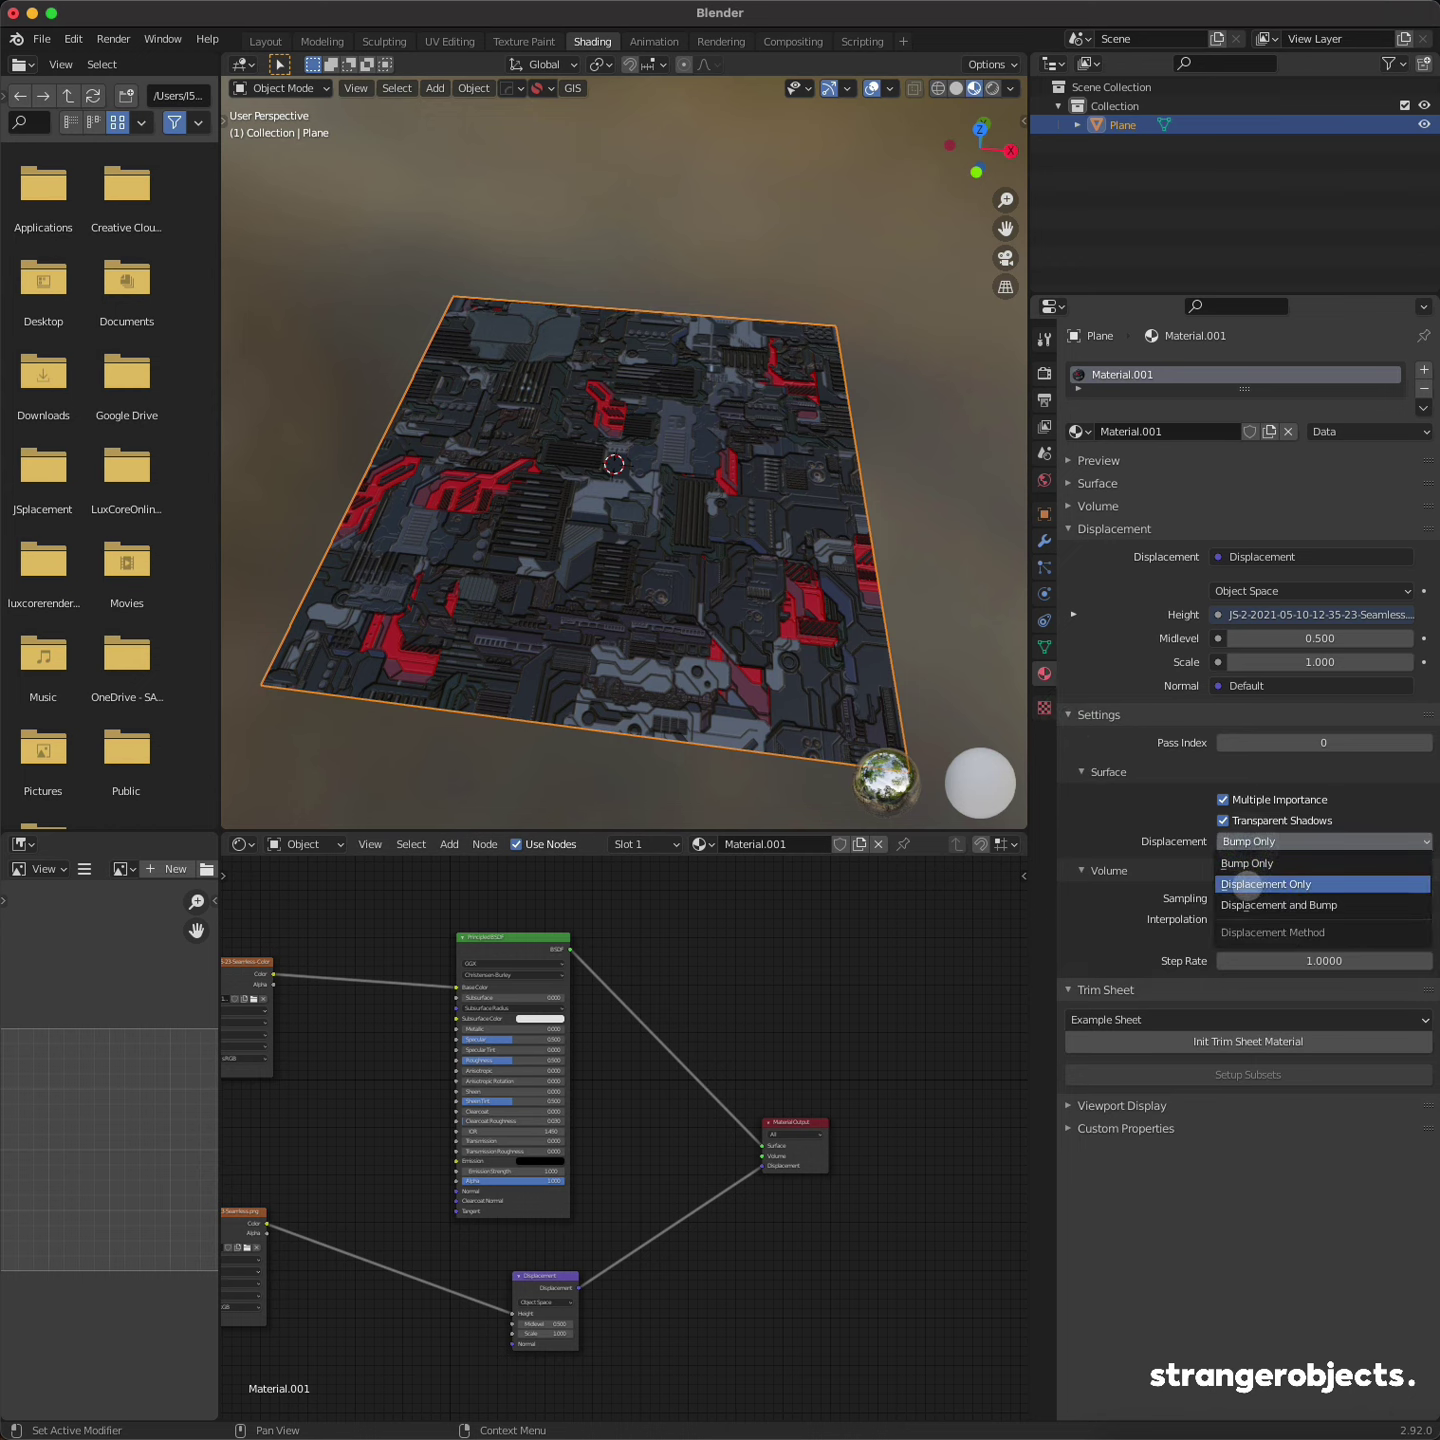
left_click(1311, 880)
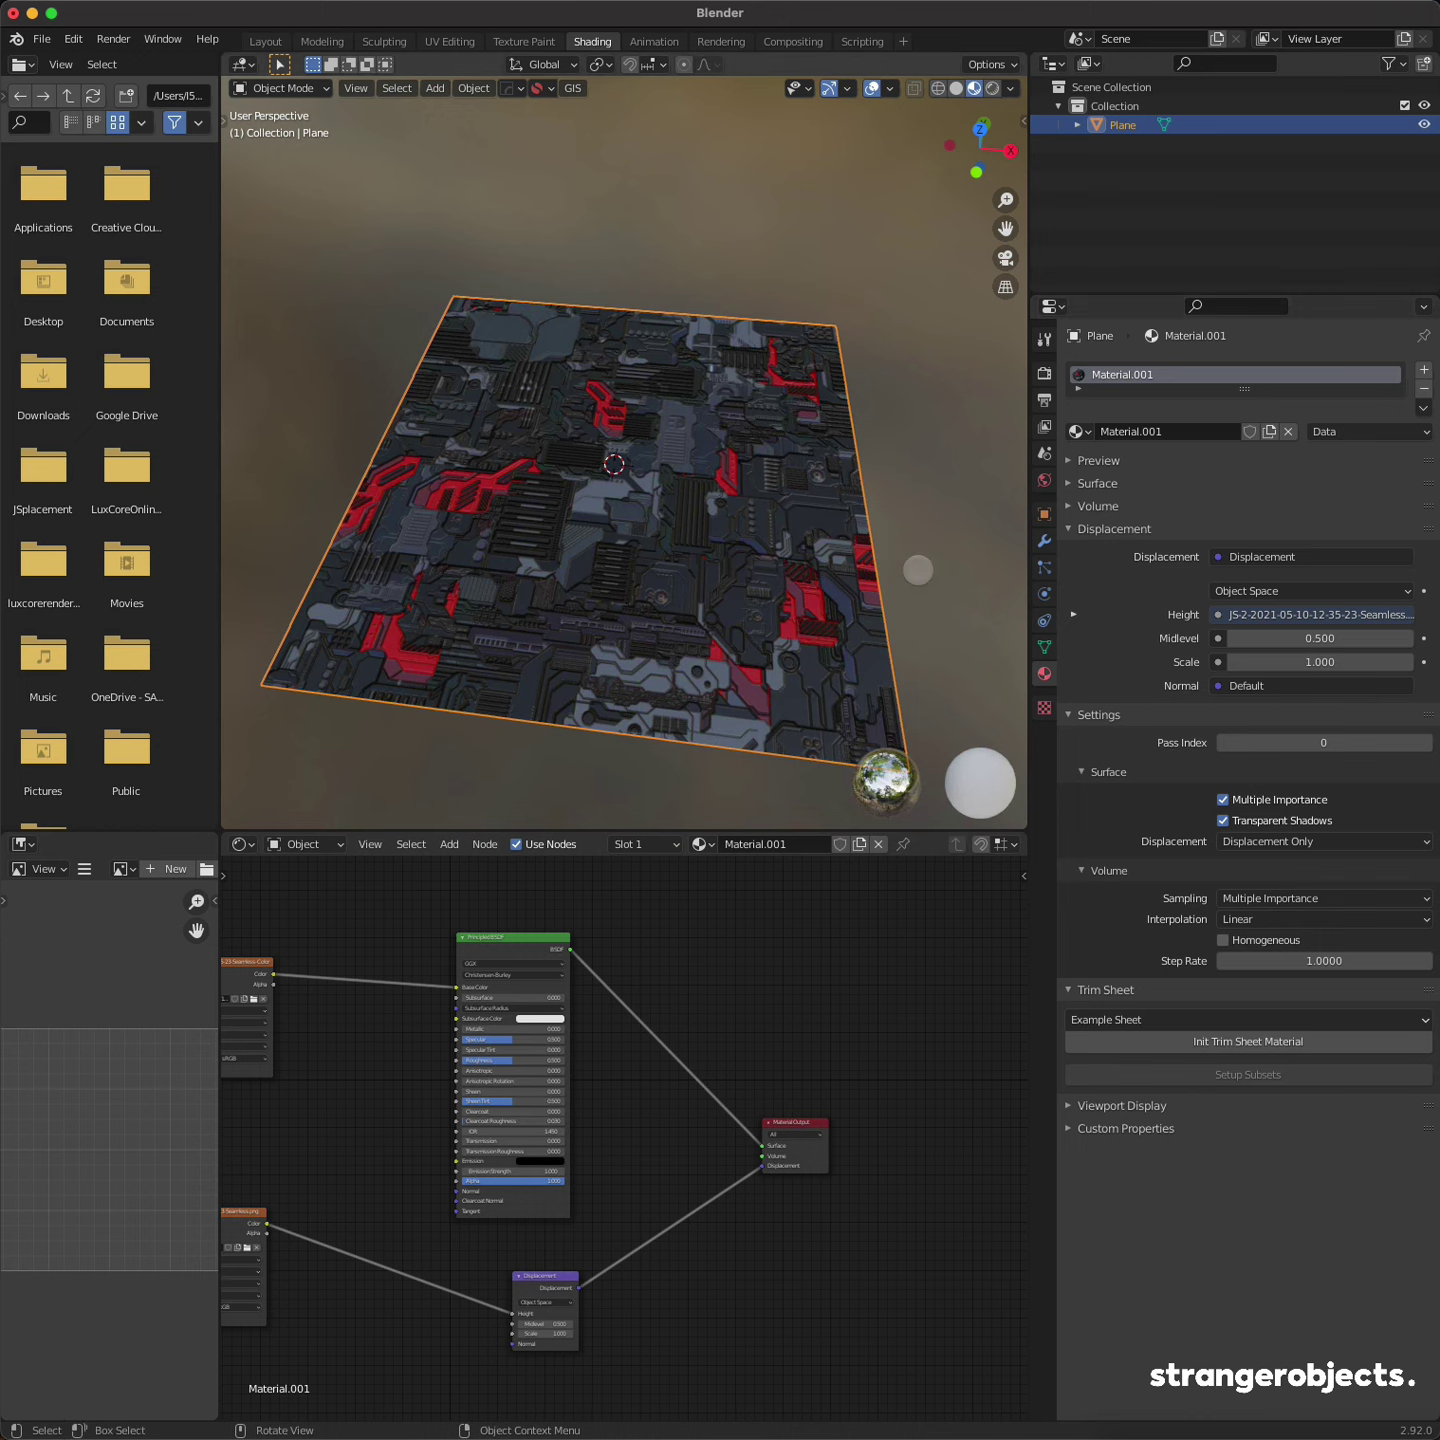
left_click(1044, 543)
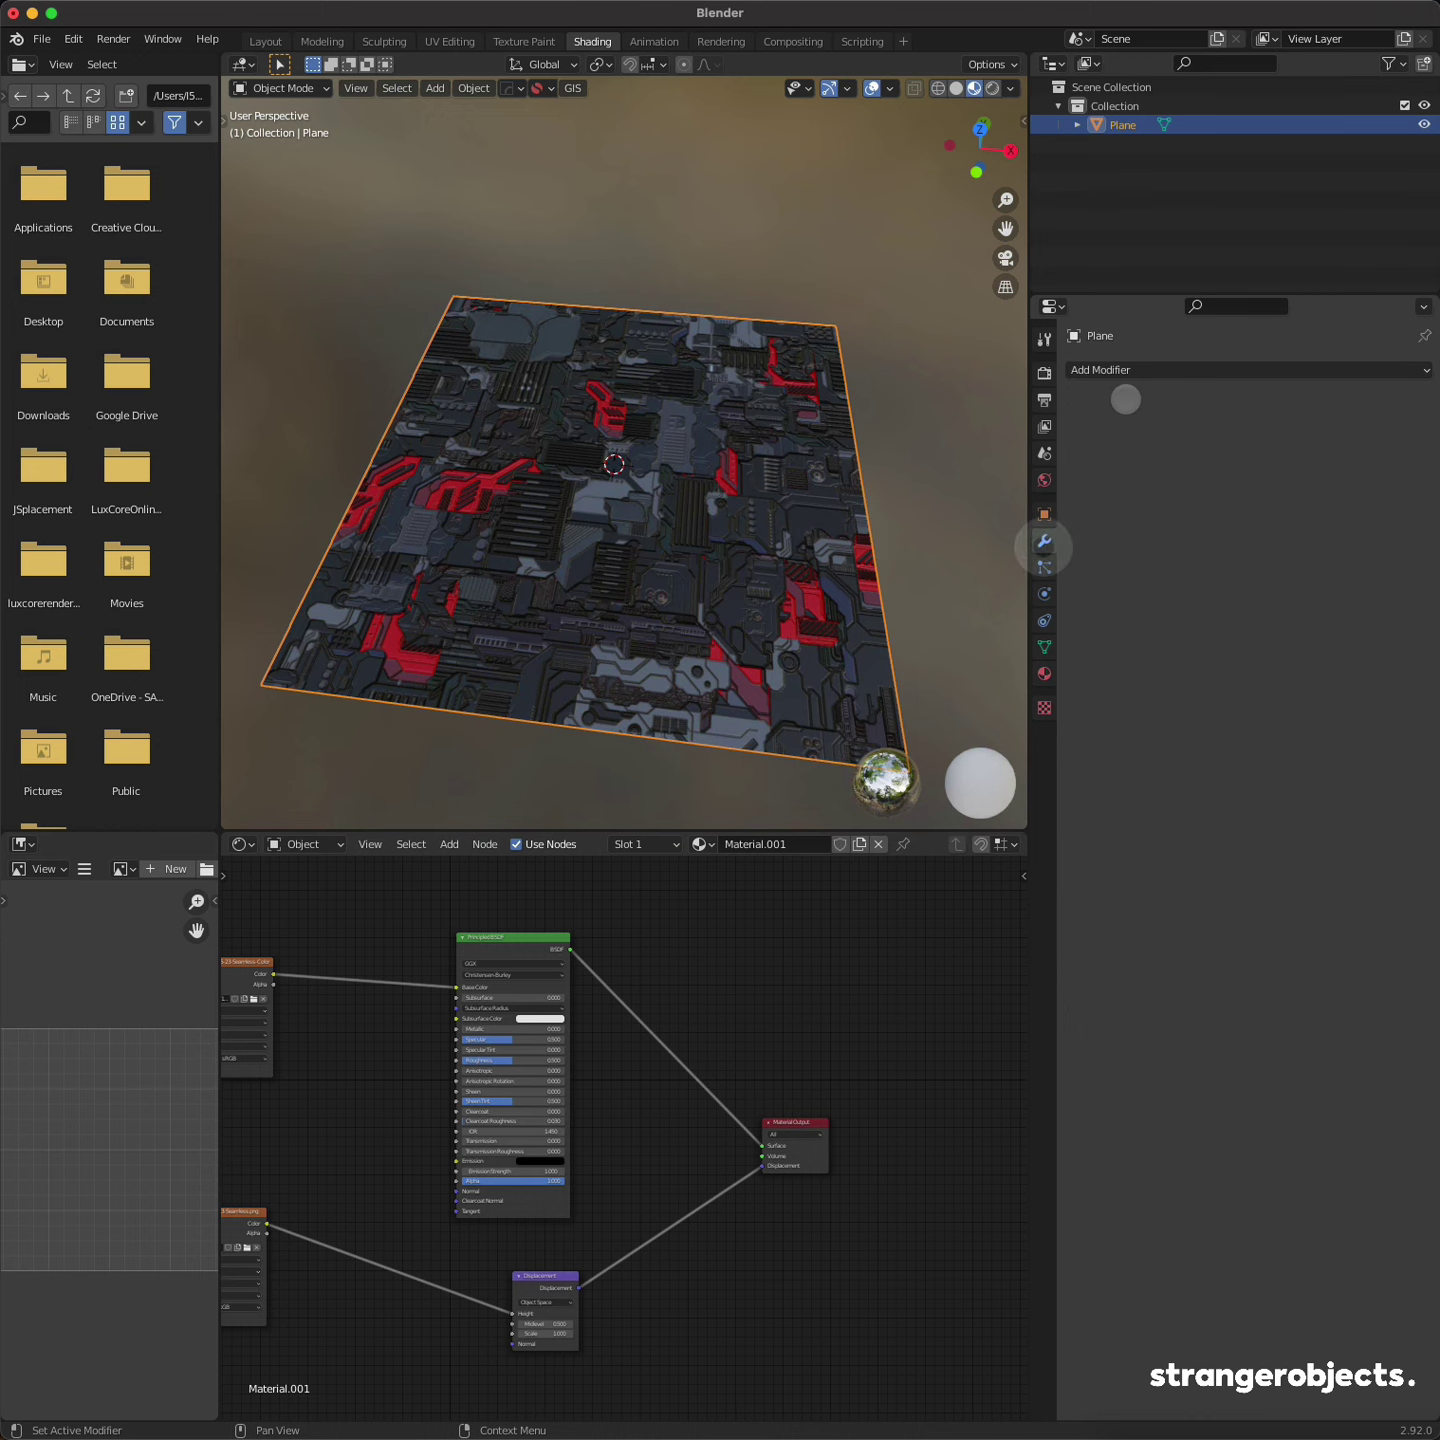
Step: Add a Subdivision Surface modifier with Adaptive Subdivision enabled, then return to Layout
left_click(1121, 370)
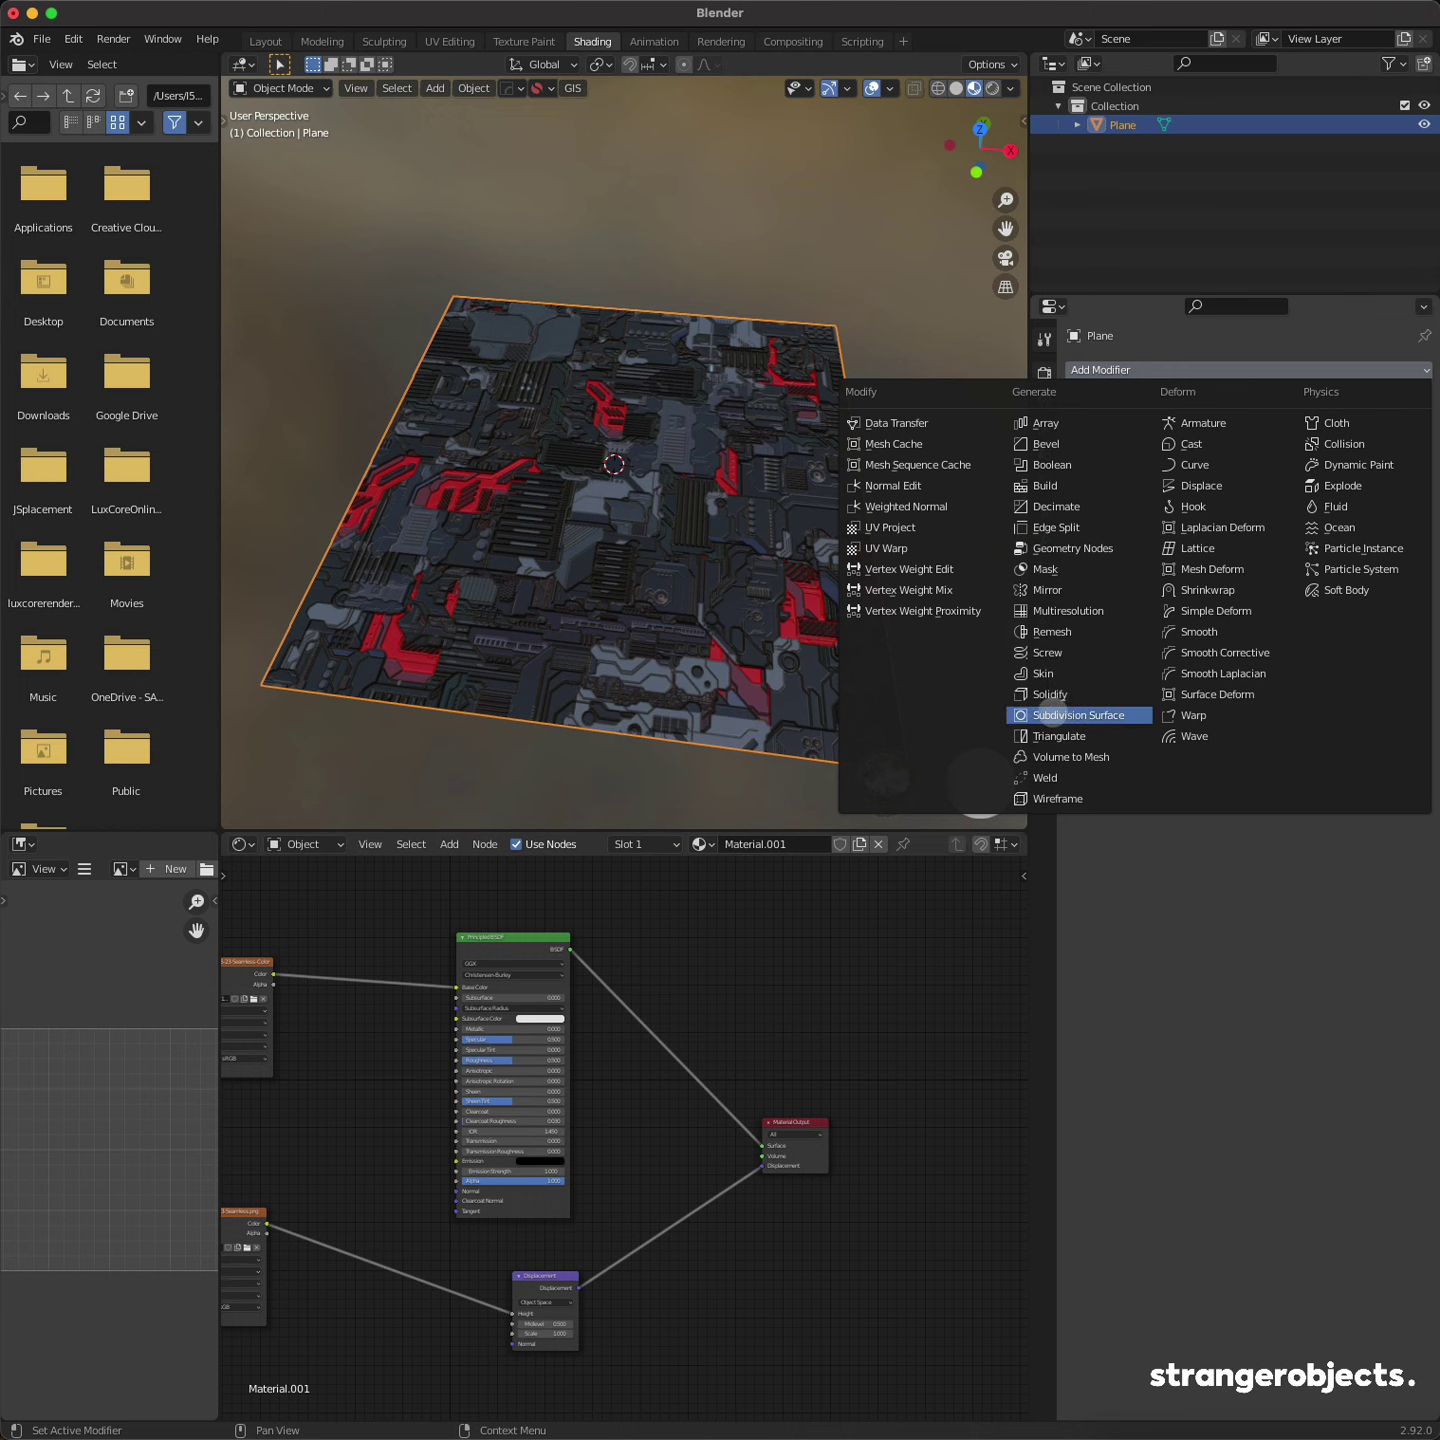
left_click(1086, 715)
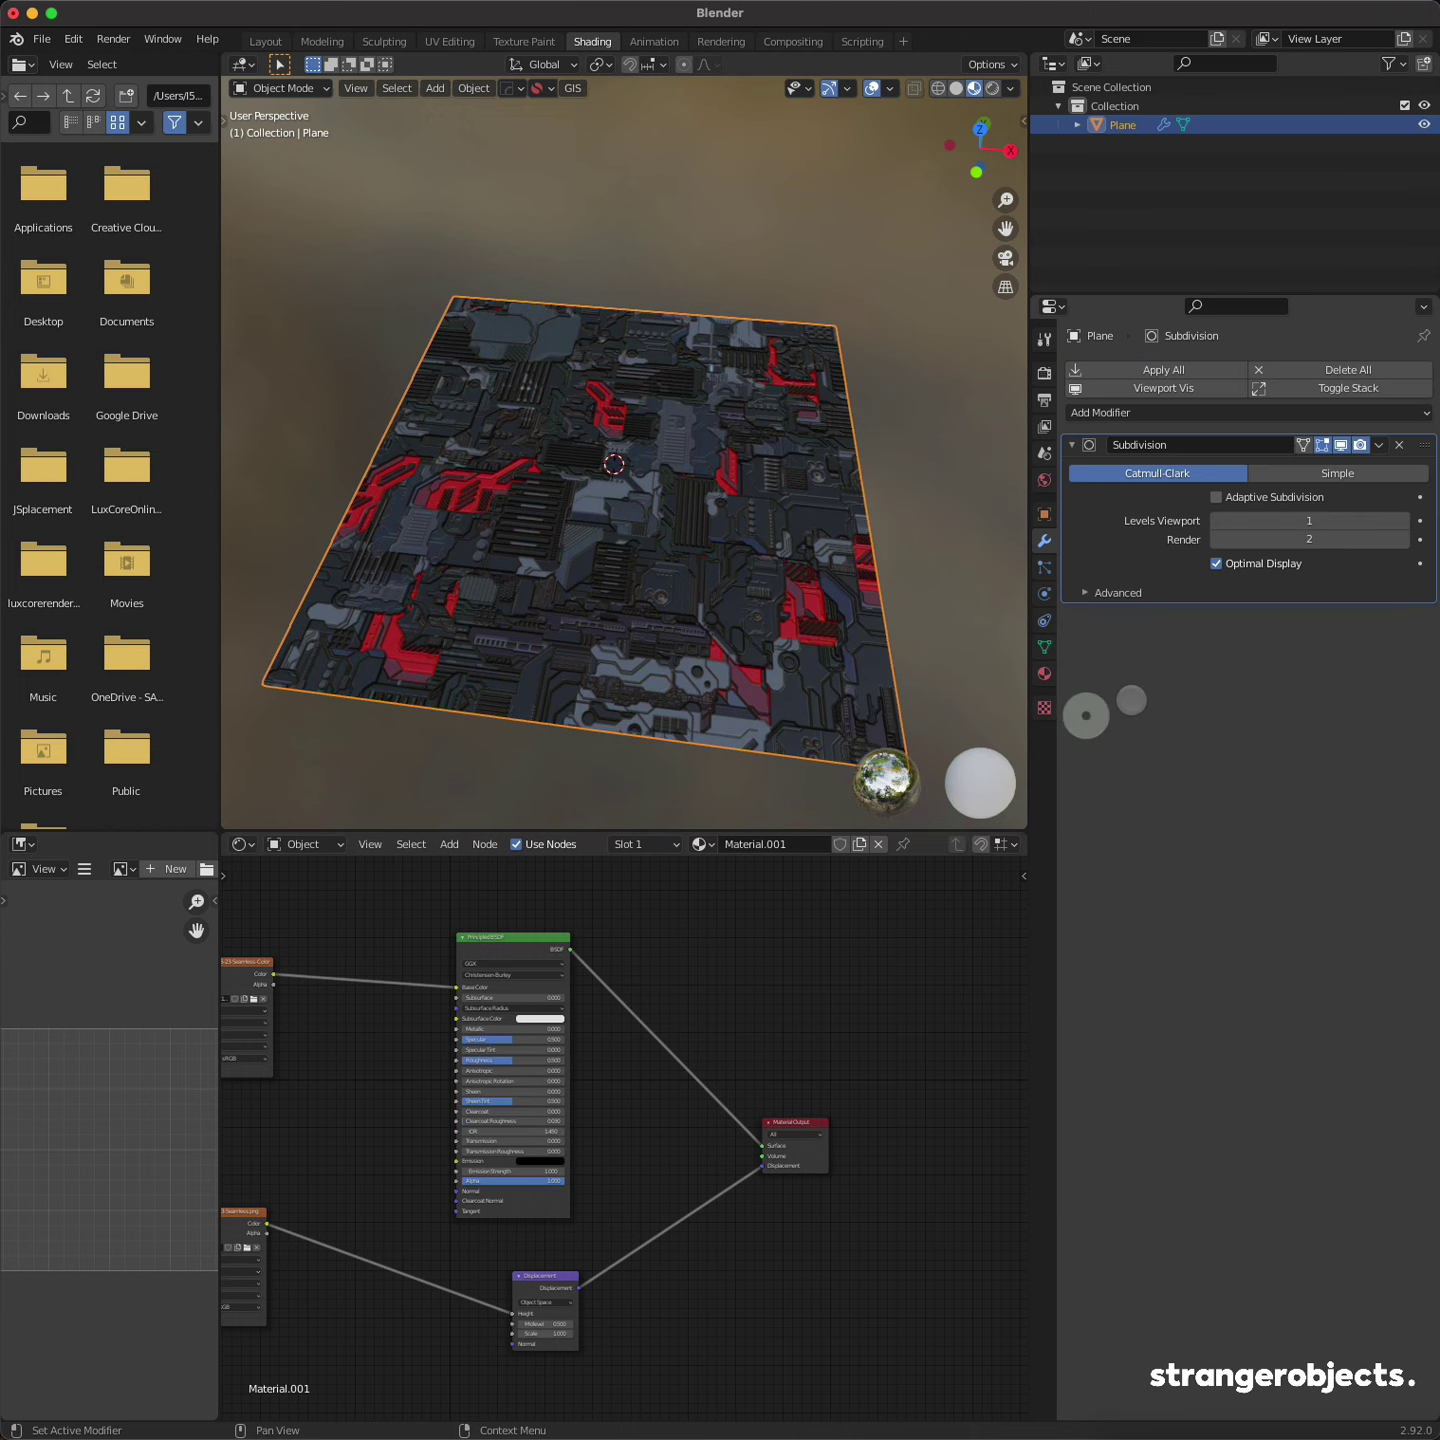
left_click(1246, 496)
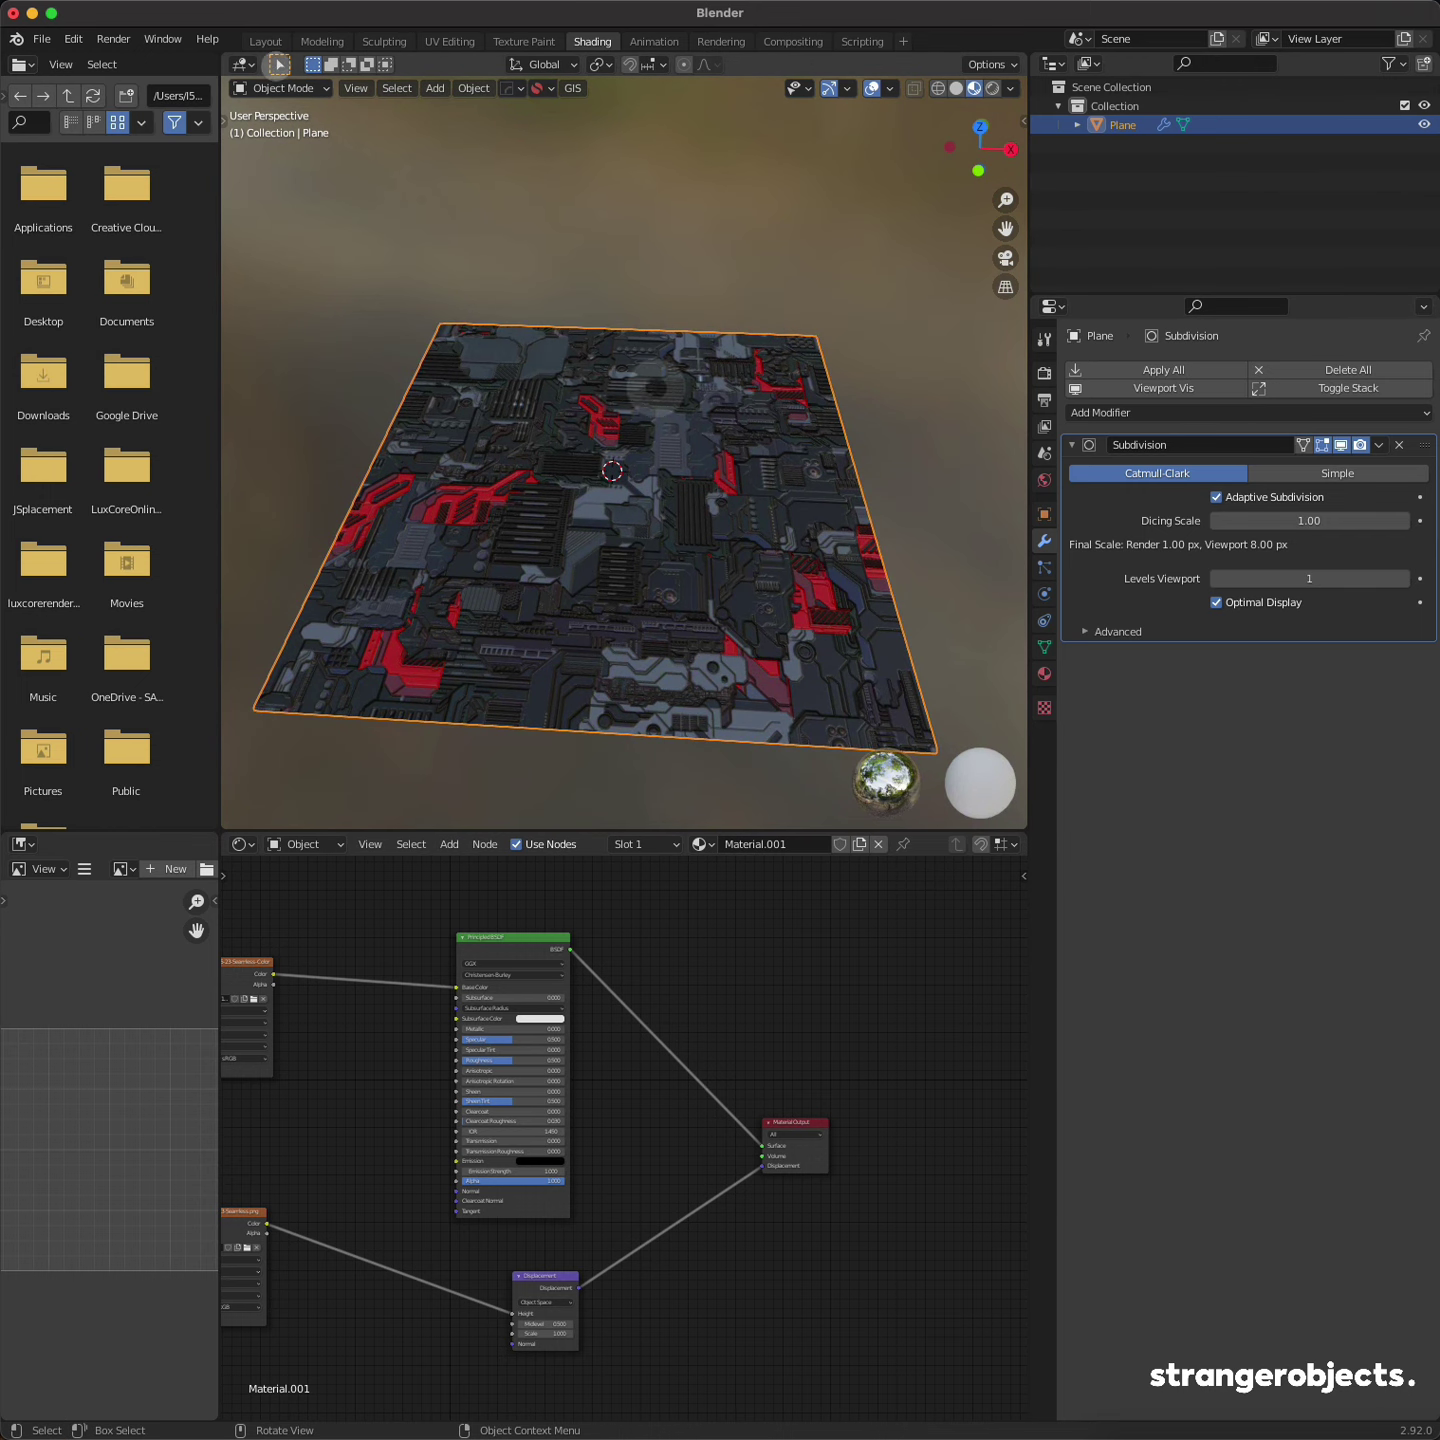
left_click(265, 42)
Step: Add a second plane and raise it along Z to 1.629 m
scroll(499, 482, "up", 3)
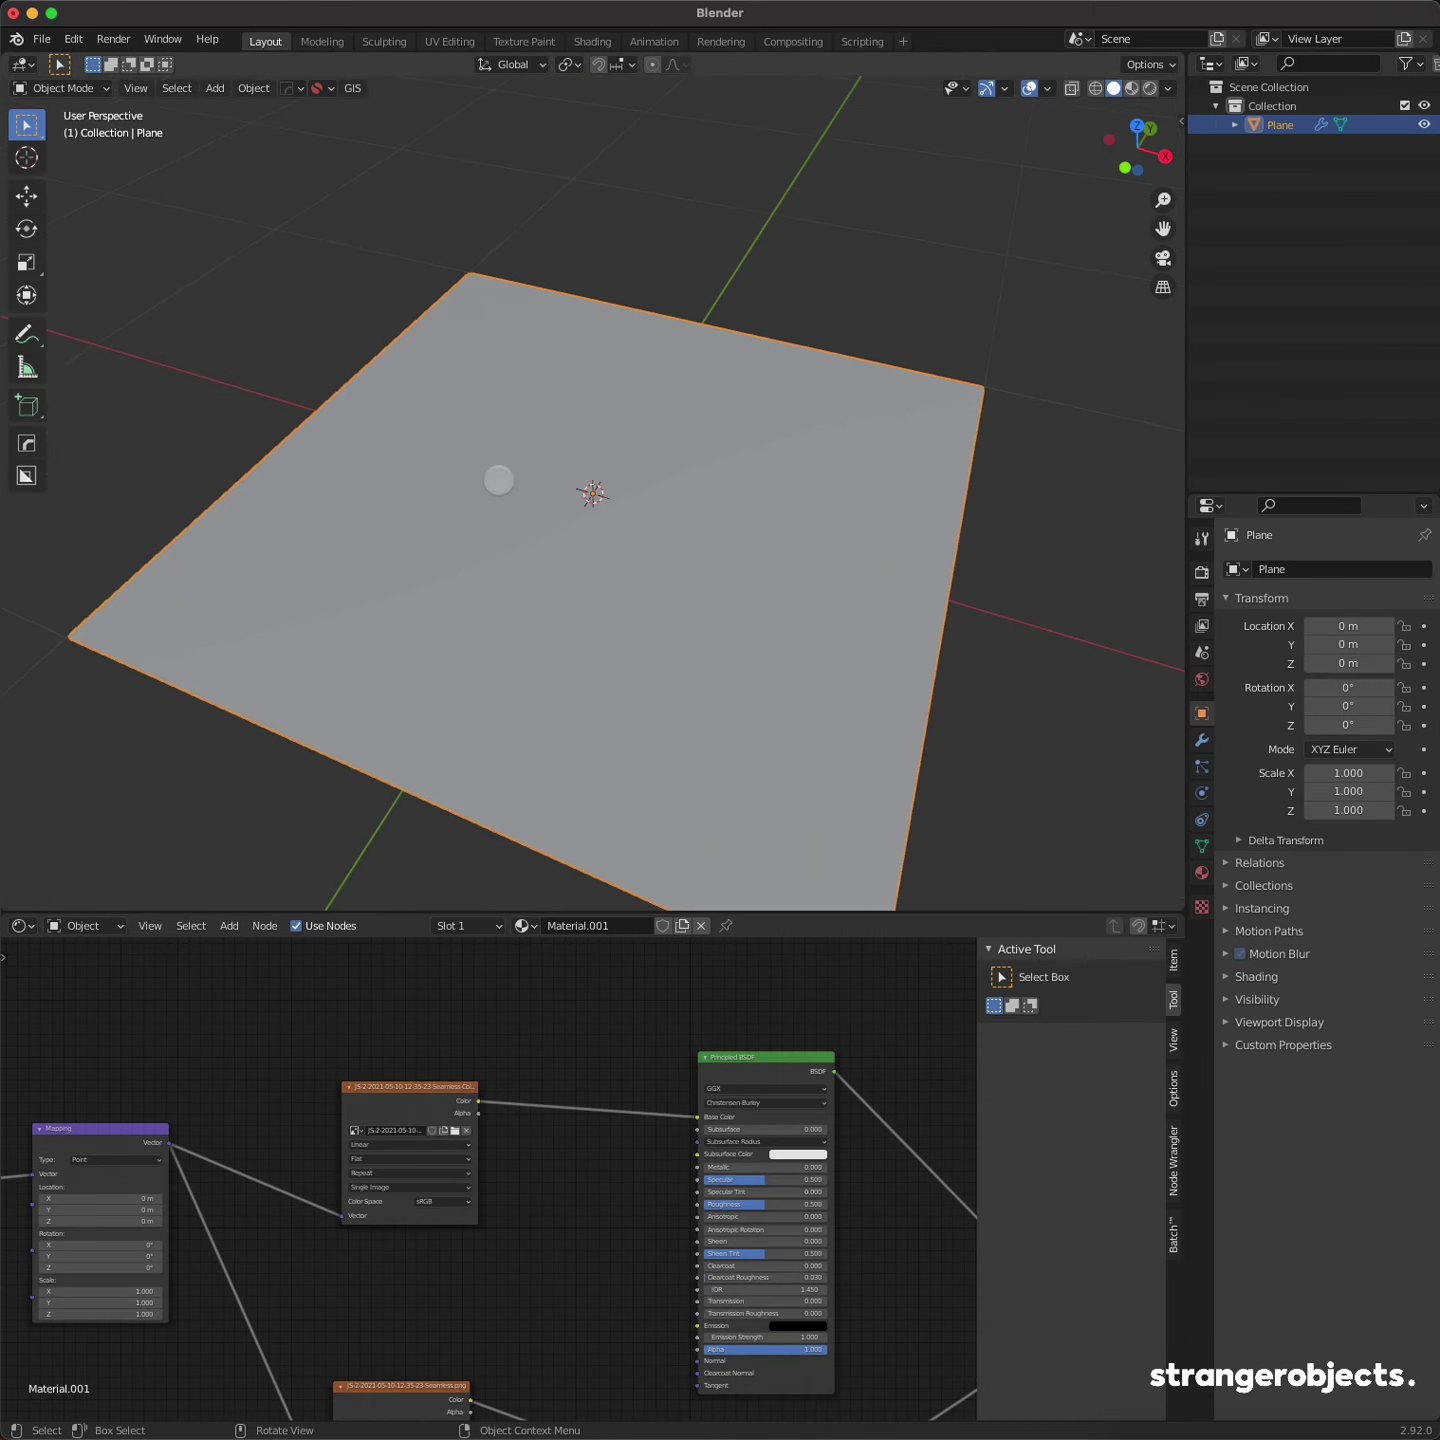
scroll(498, 482, "down", 1)
scroll(499, 482, "down", 2)
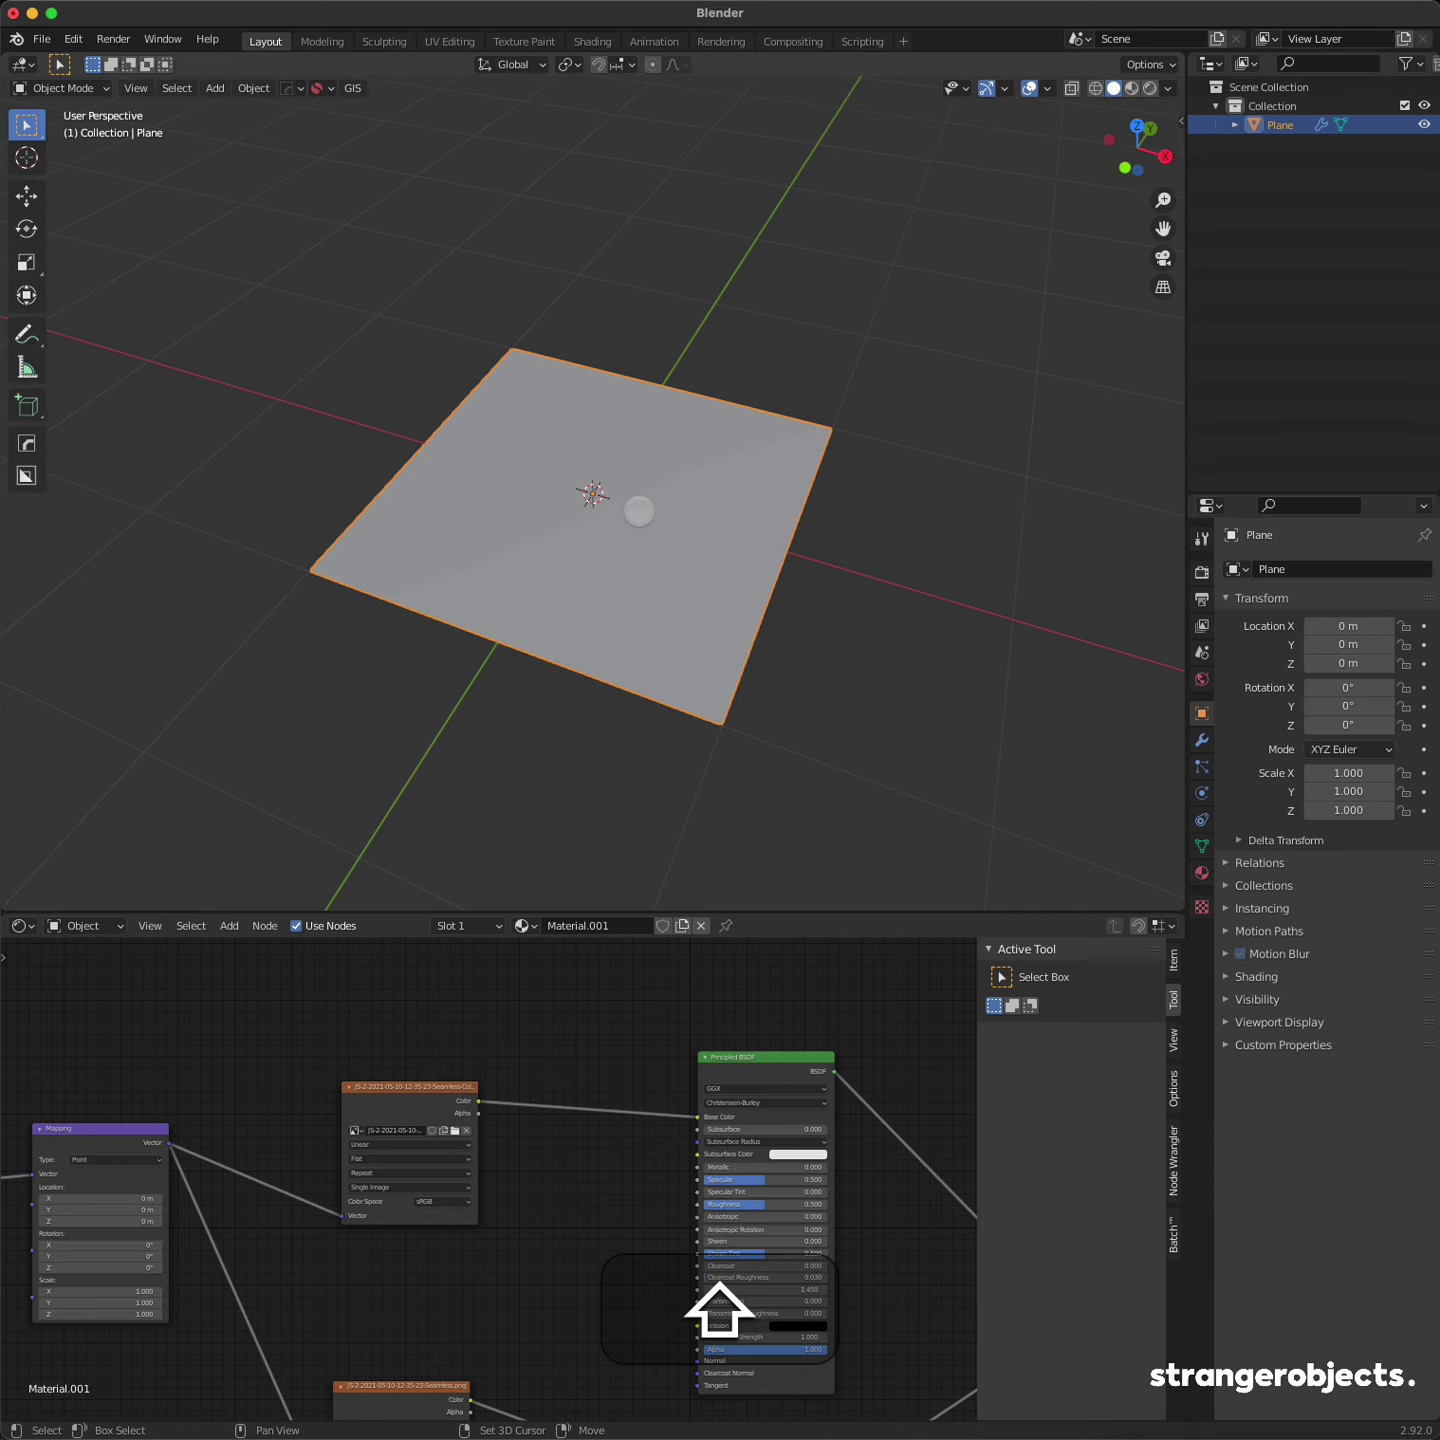
key("shift+a")
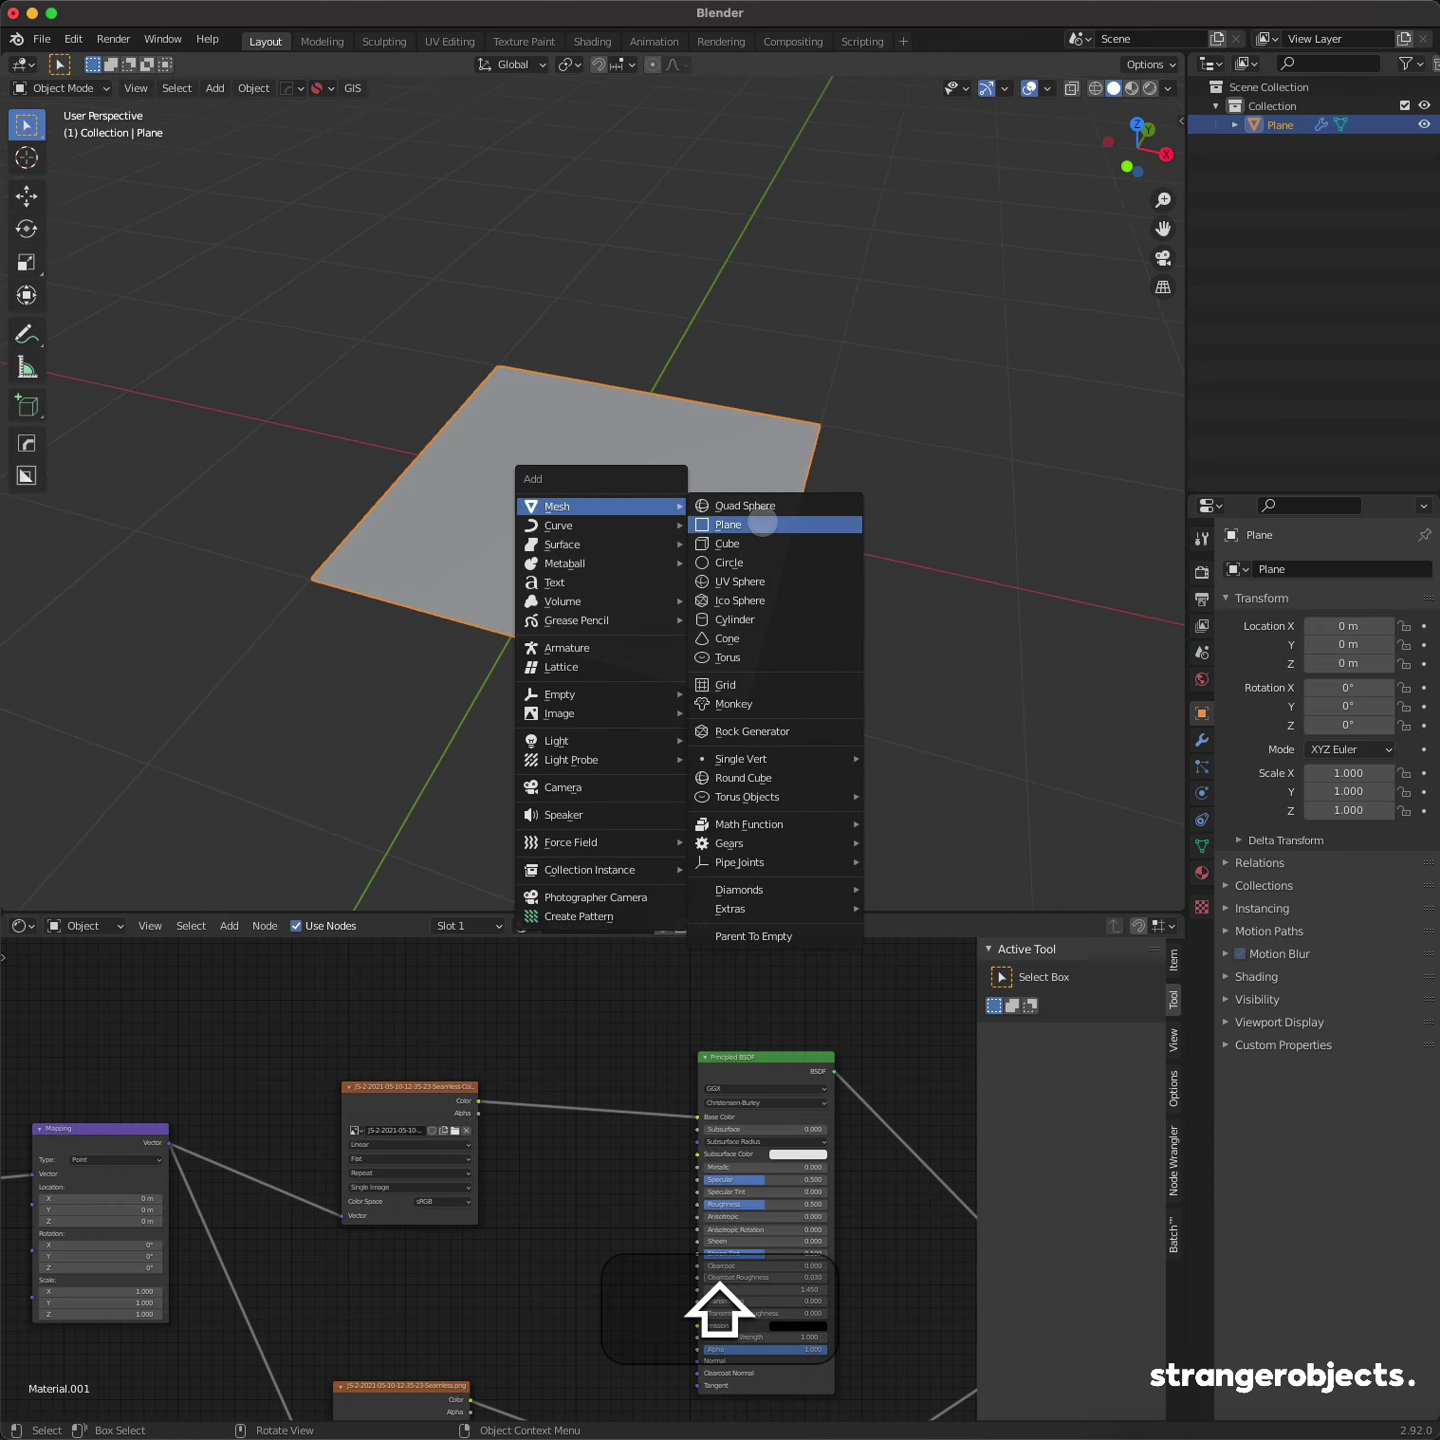
left_click(762, 524)
key("g")
key("z")
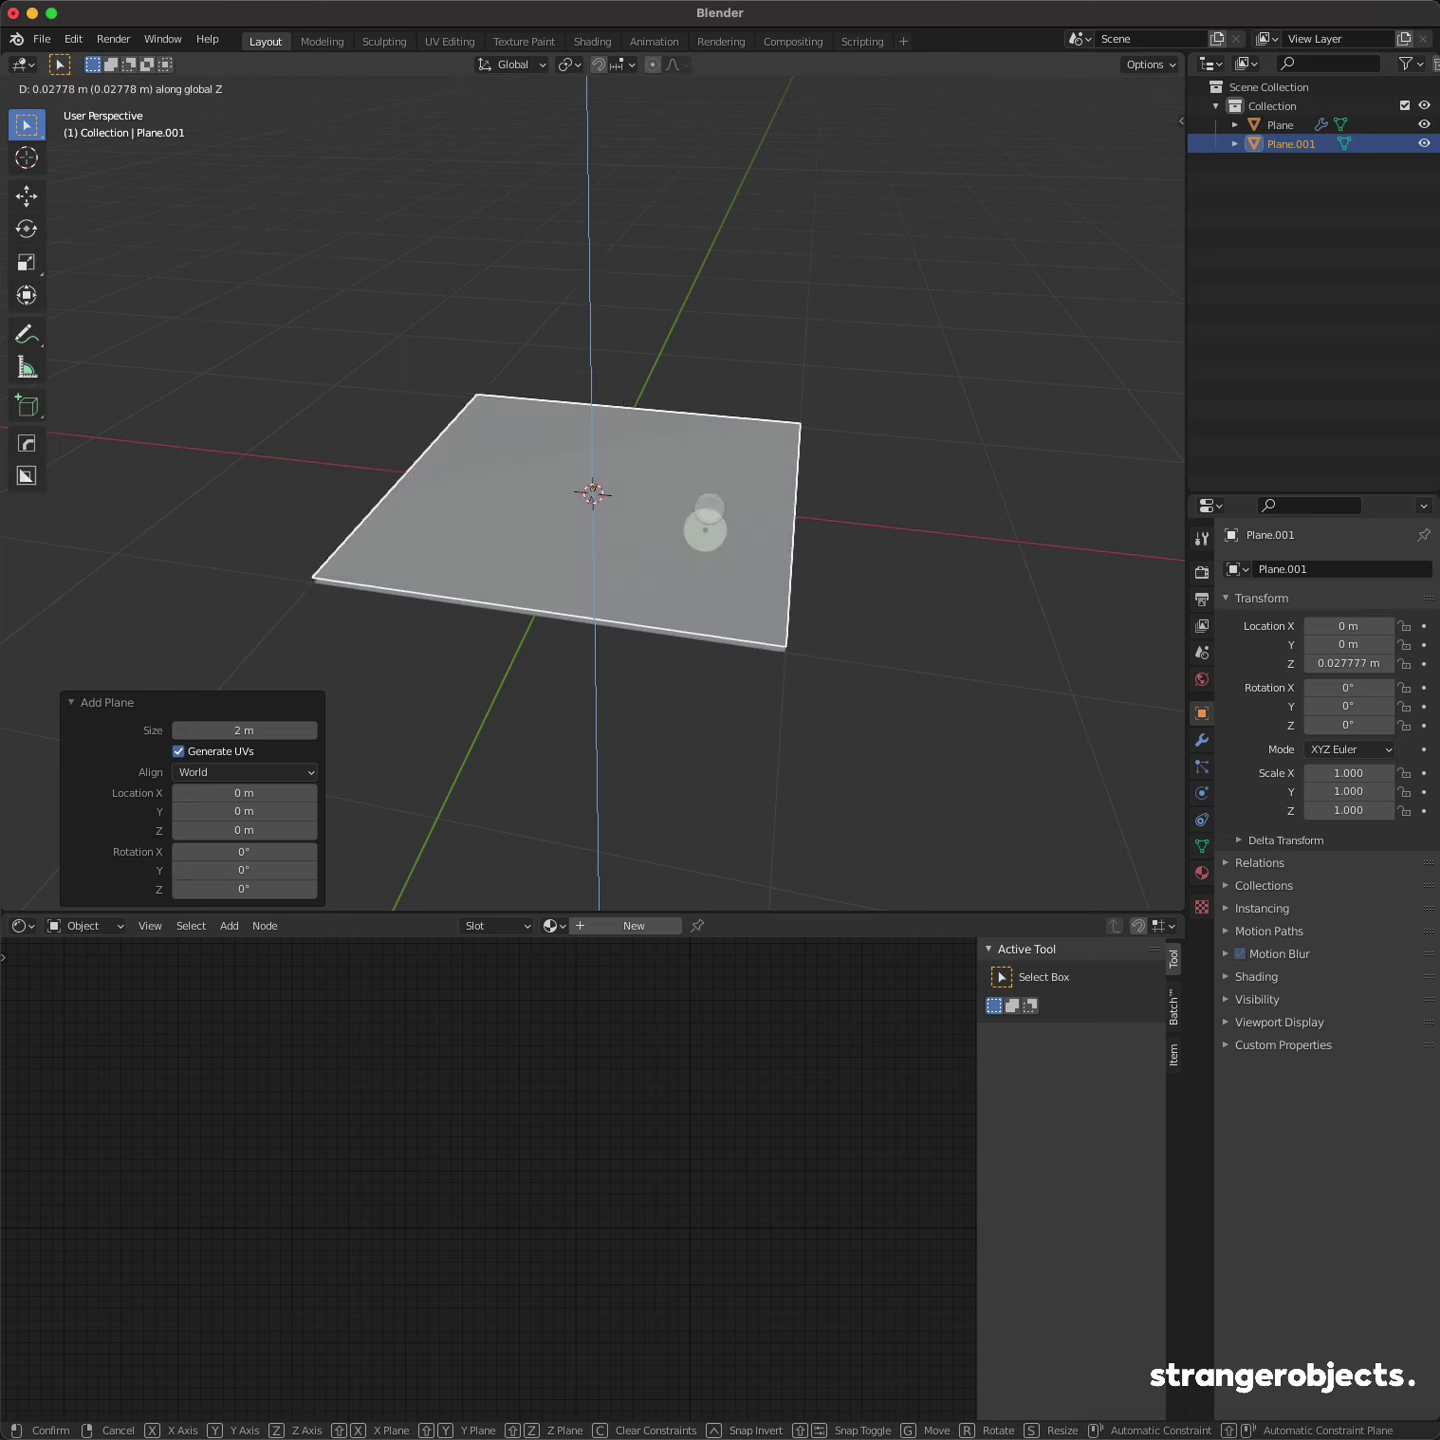
left_click(699, 188)
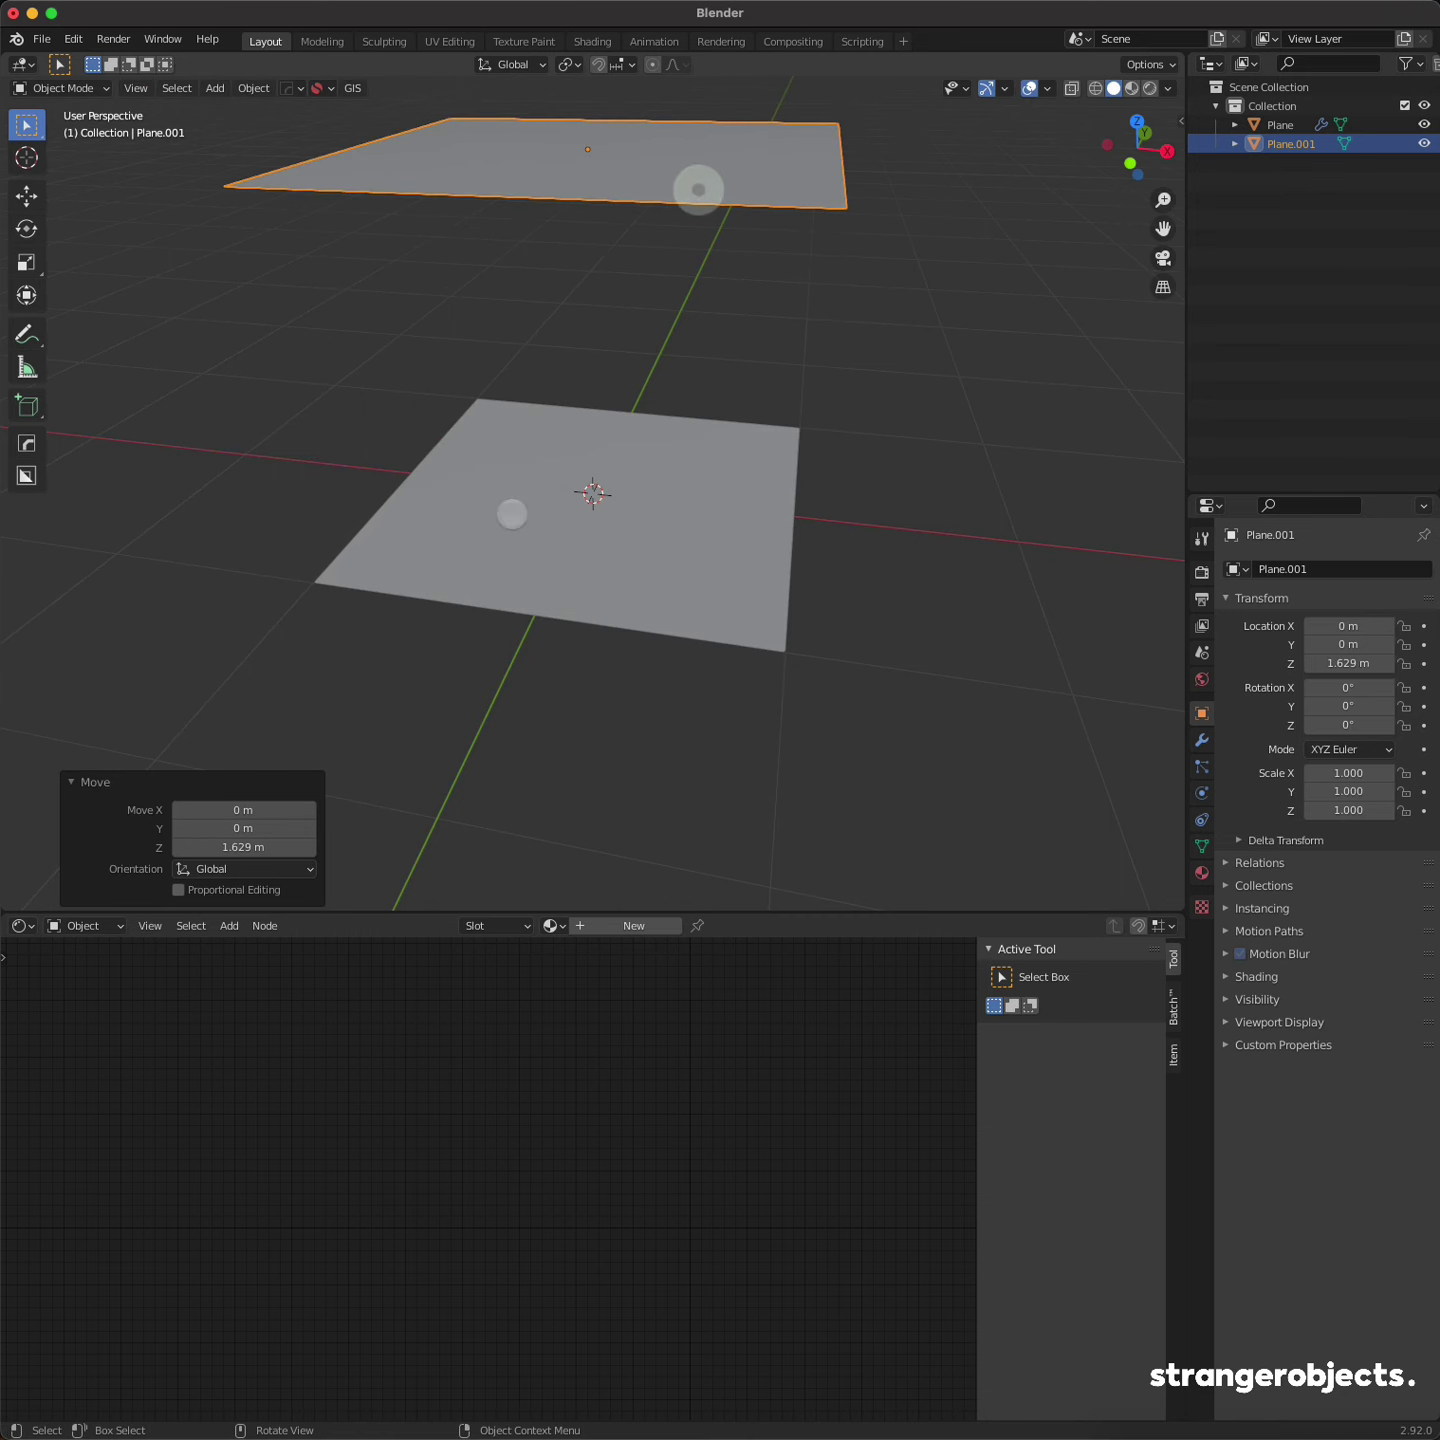
Step: Give the upper plane a new material using an Emission shader at strength 10
left_click(608, 926)
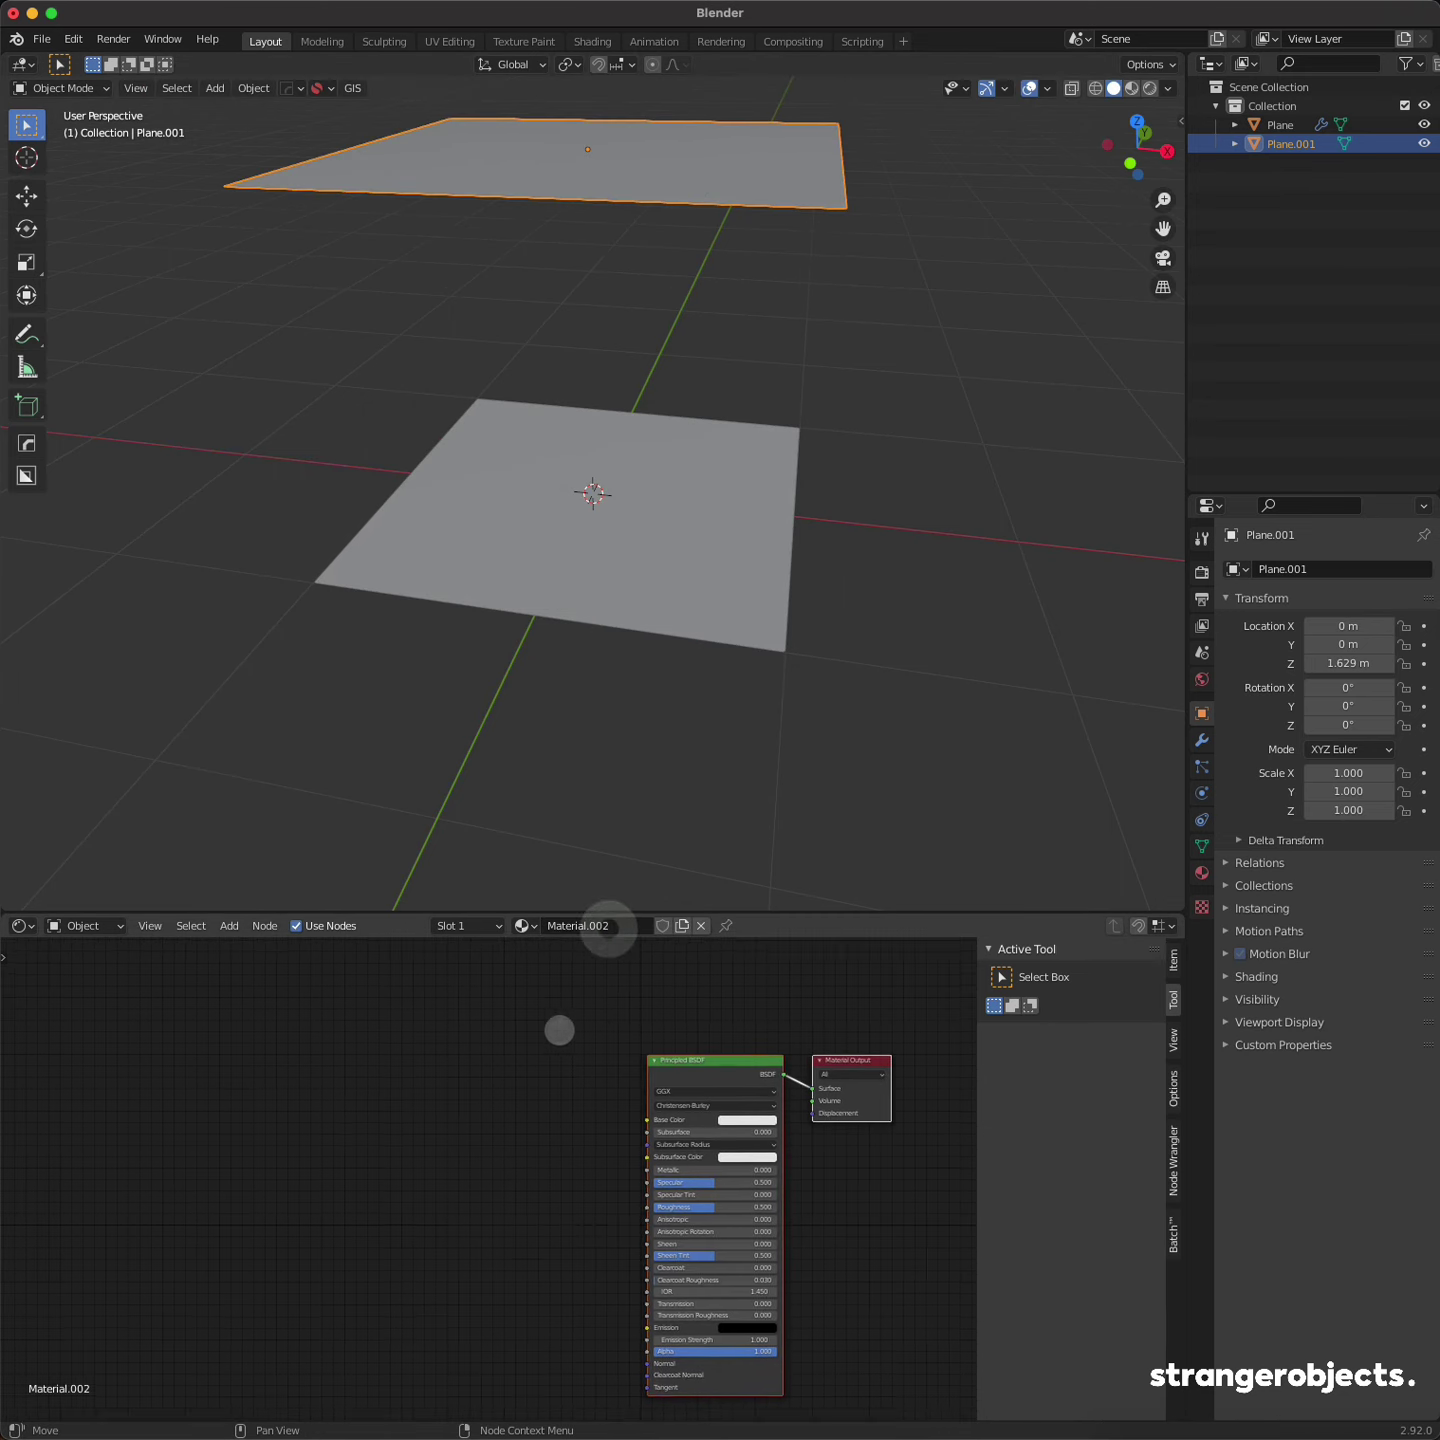
middle_click_drag(557, 1024, 348, 1066)
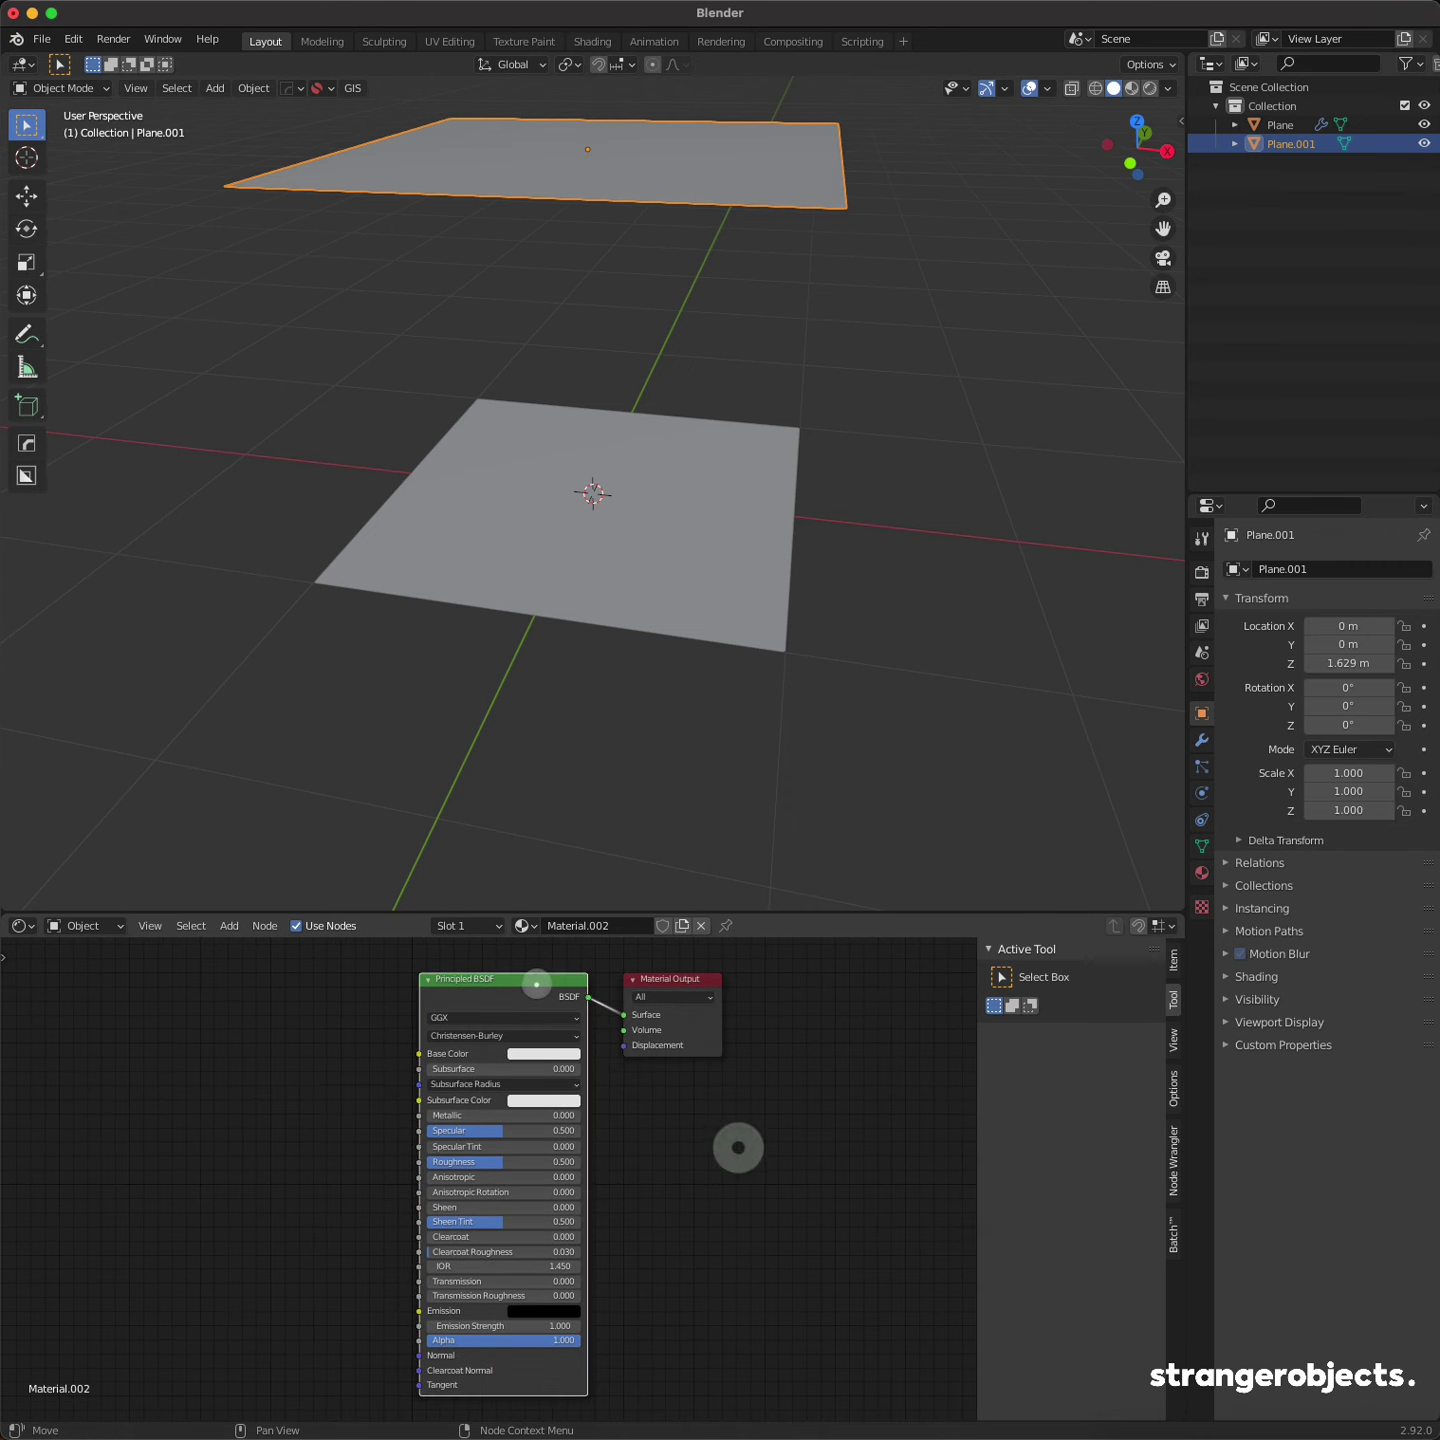
key("shift+s")
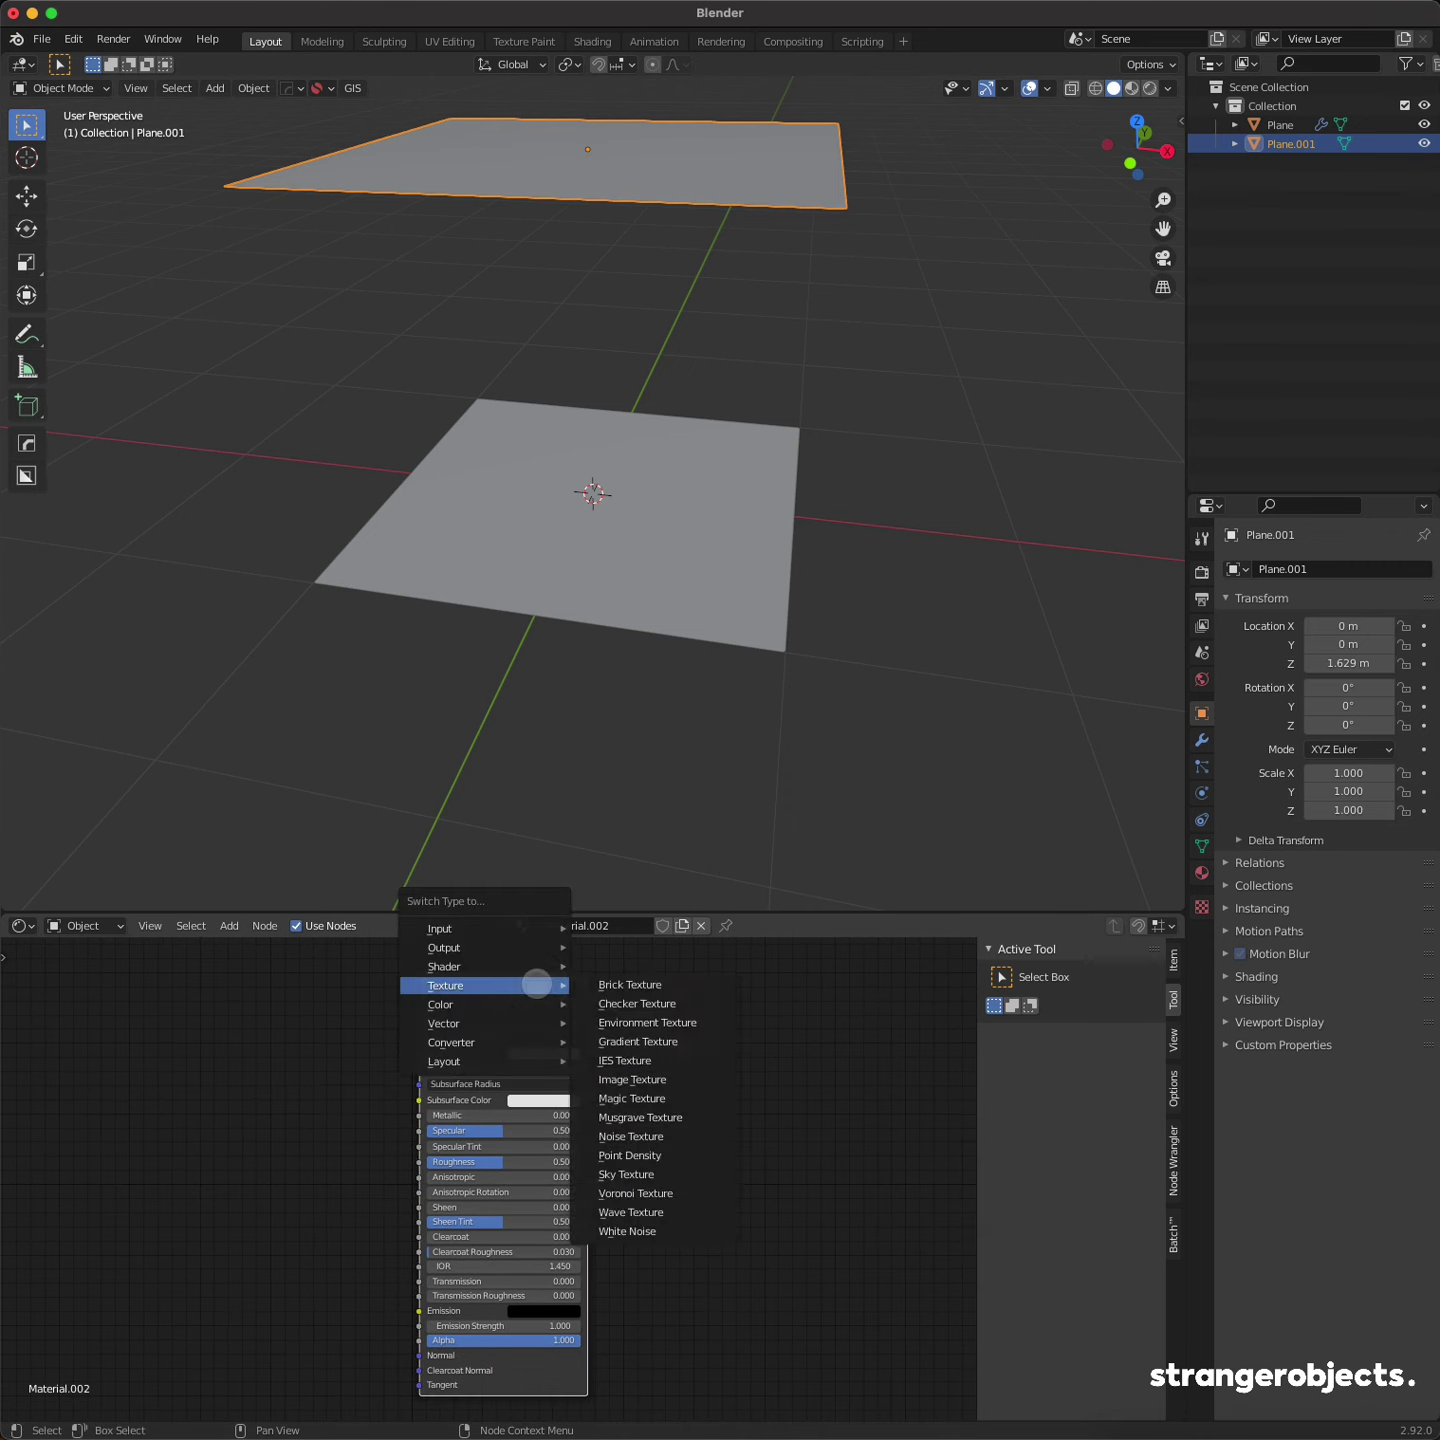
mouse_move(444, 967)
left_click(640, 1021)
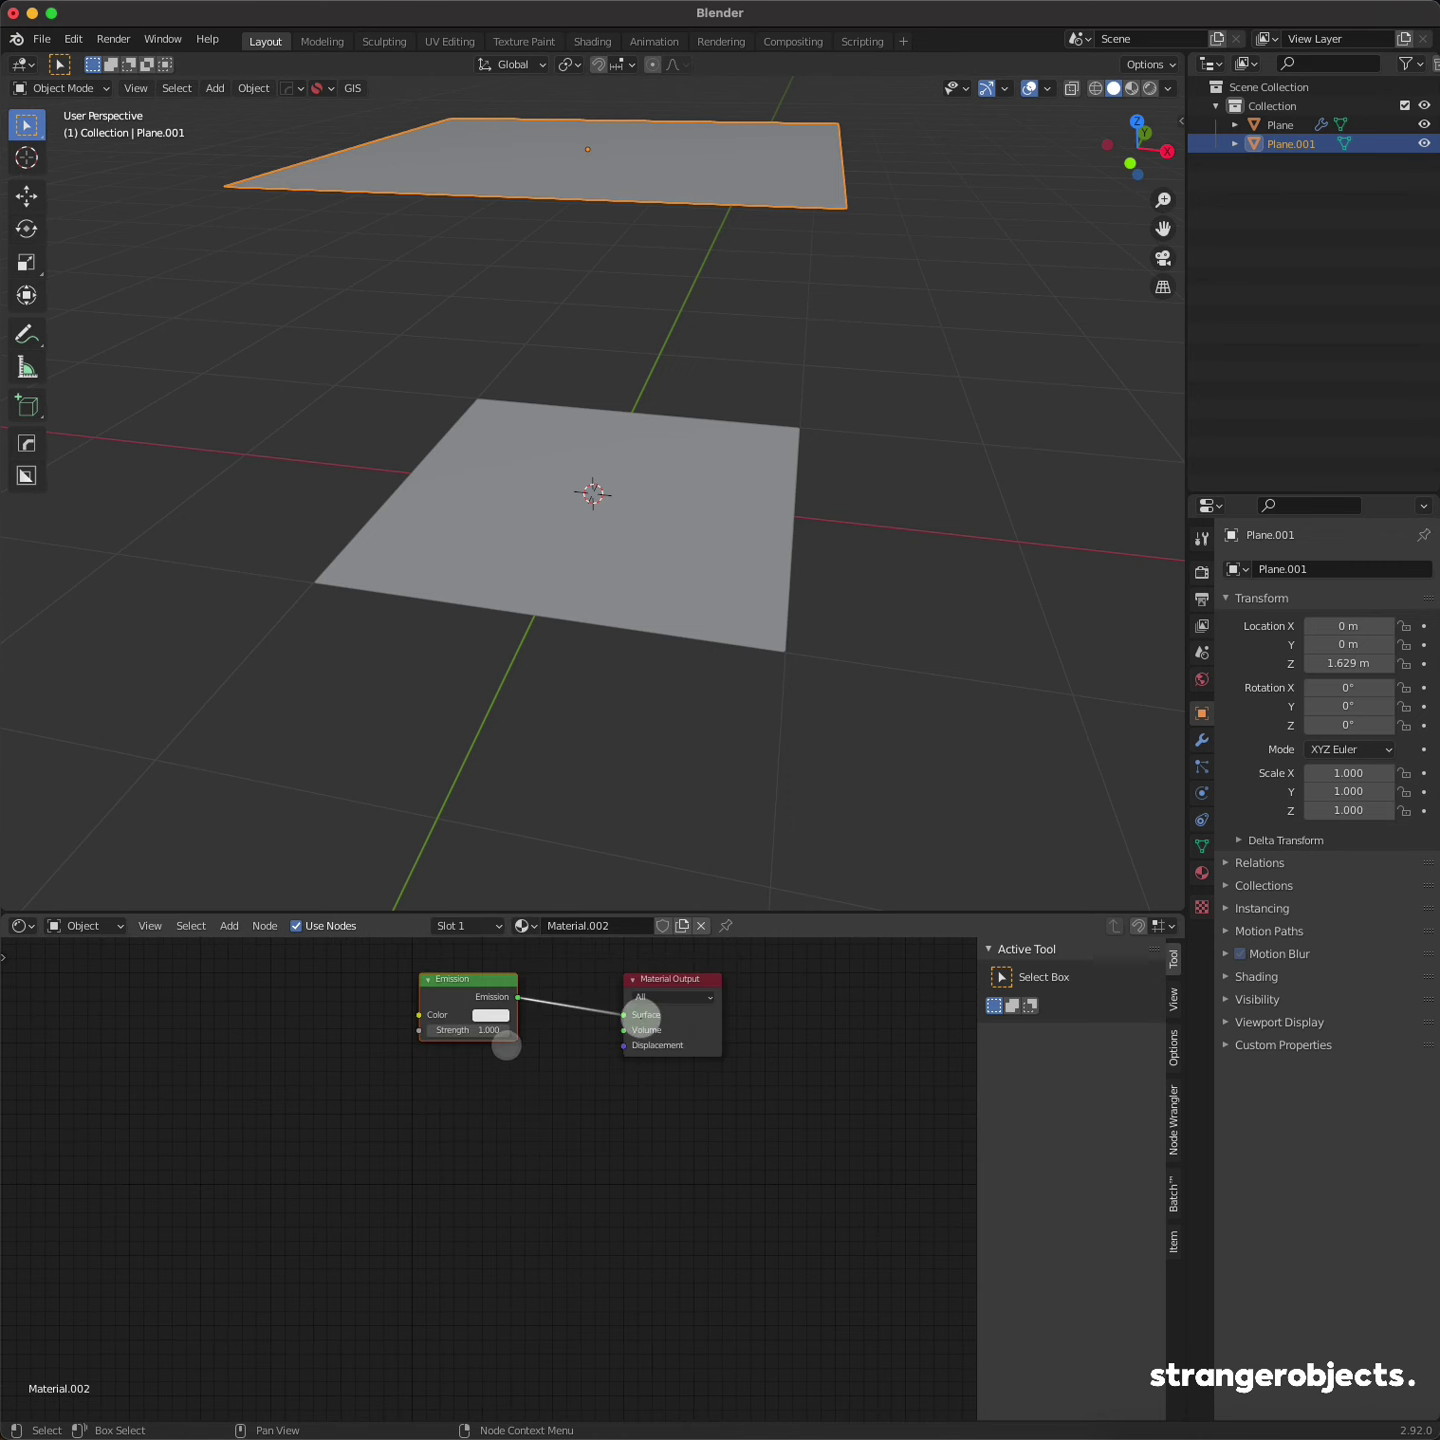
type("10.000")
key("Return")
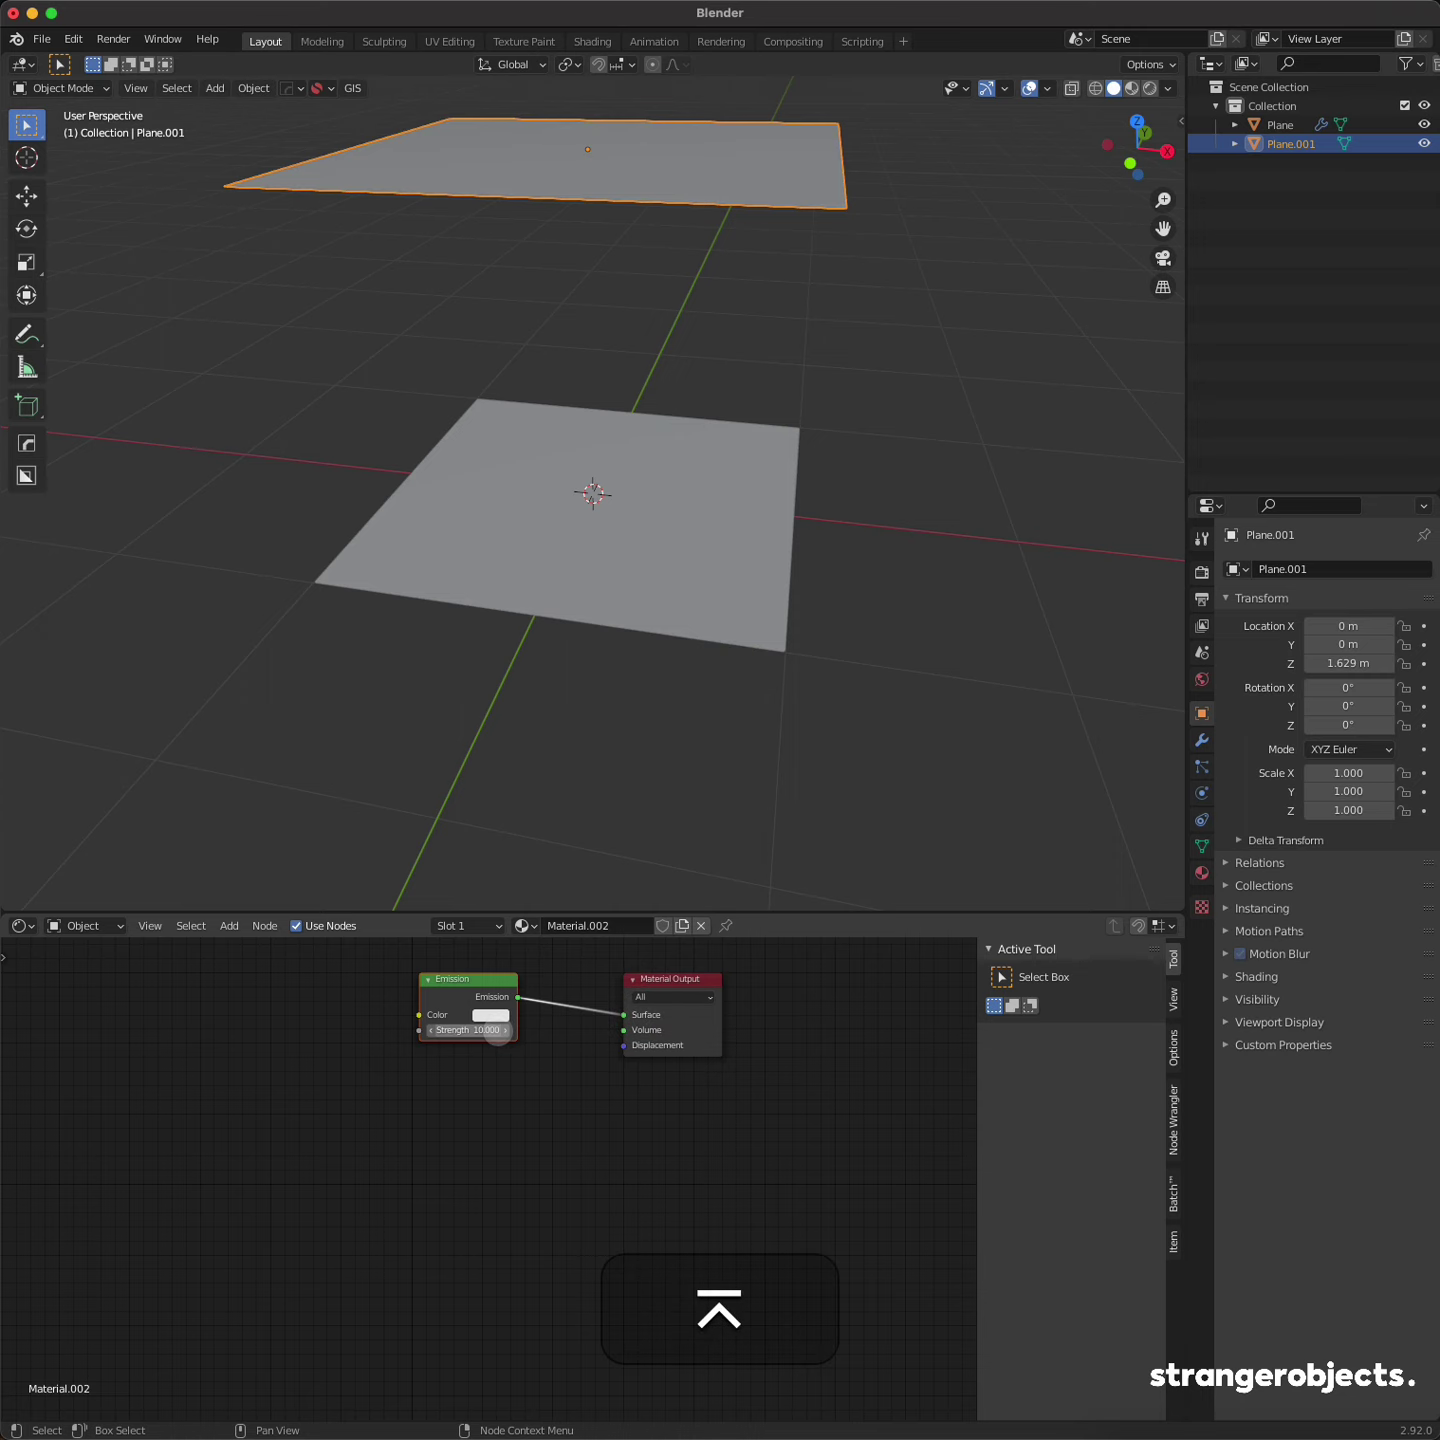
mouse_move(556, 459)
middle_mouse_down()
mouse_move(591, 549)
mouse_move(726, 530)
middle_mouse_up()
Step: Add a camera from the Photographer tab in the viewport sidebar
key("n")
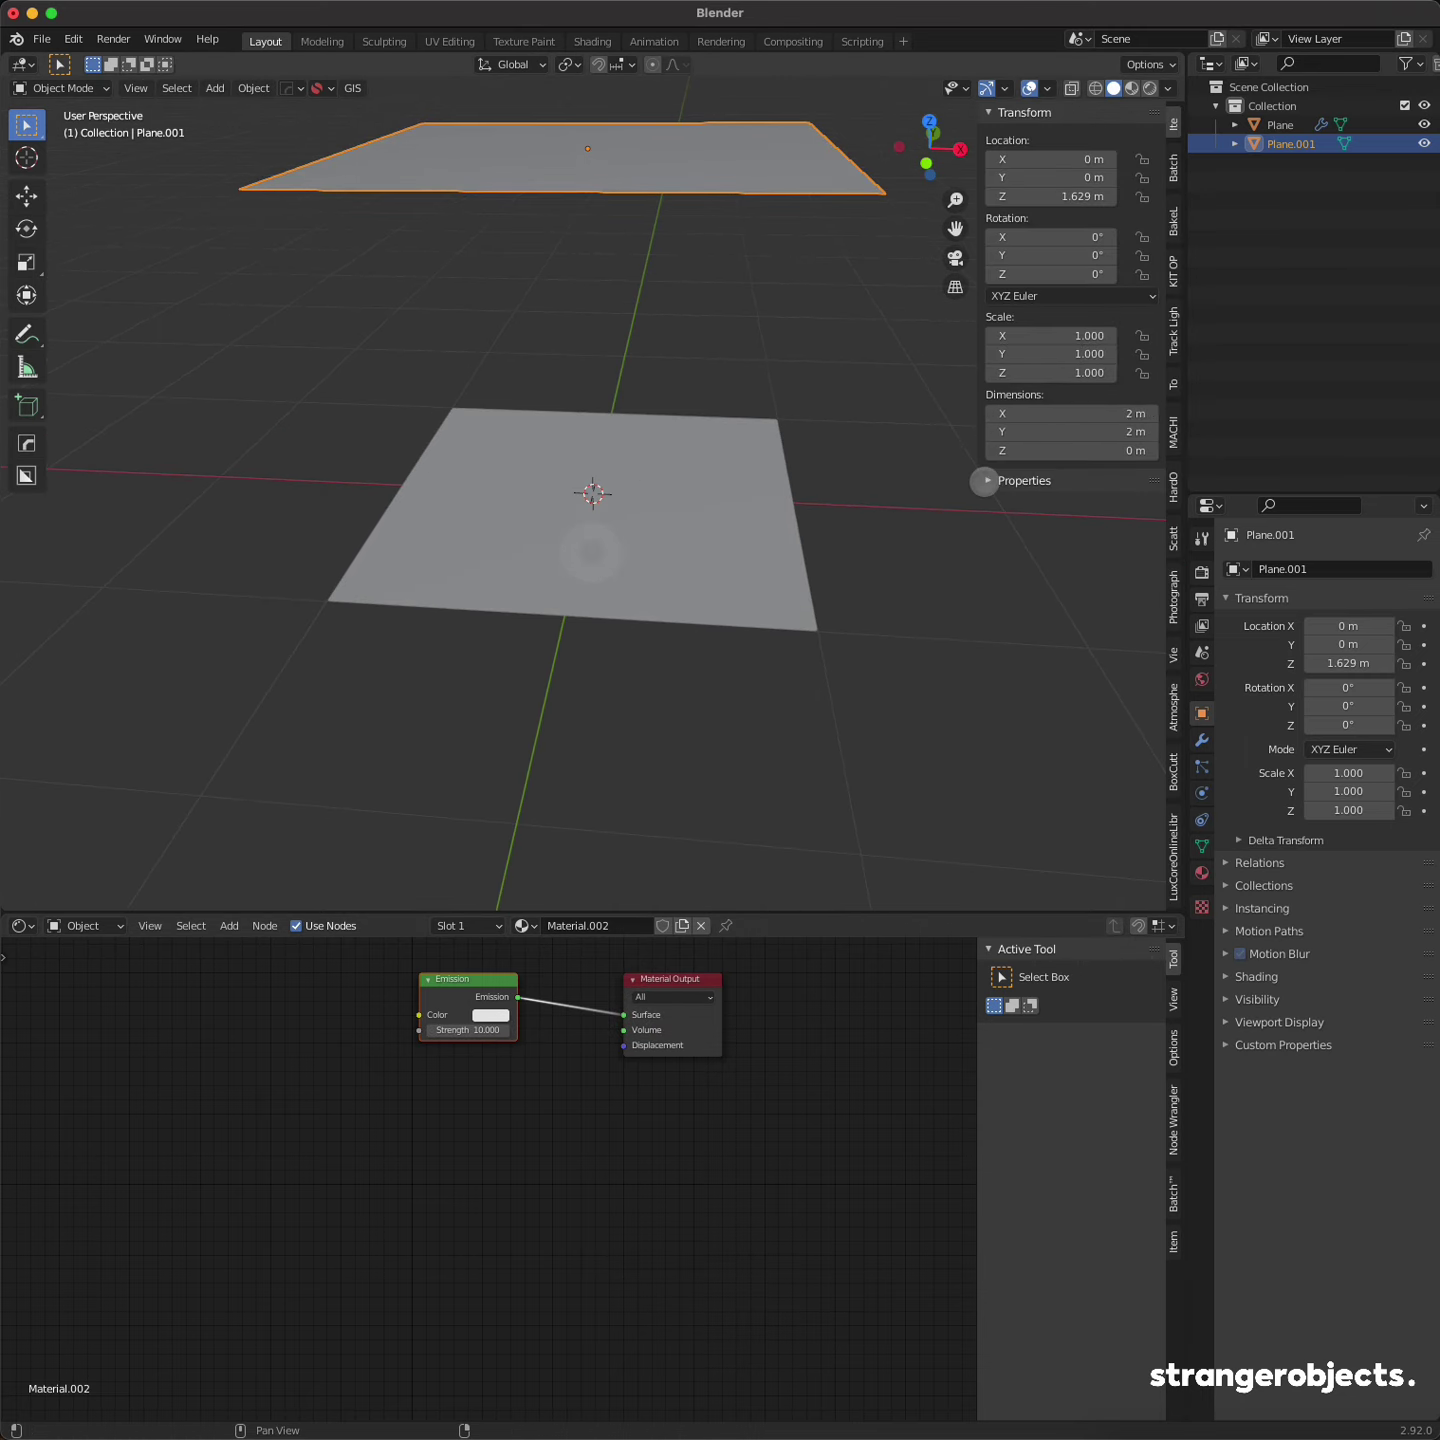
left_click(1172, 601)
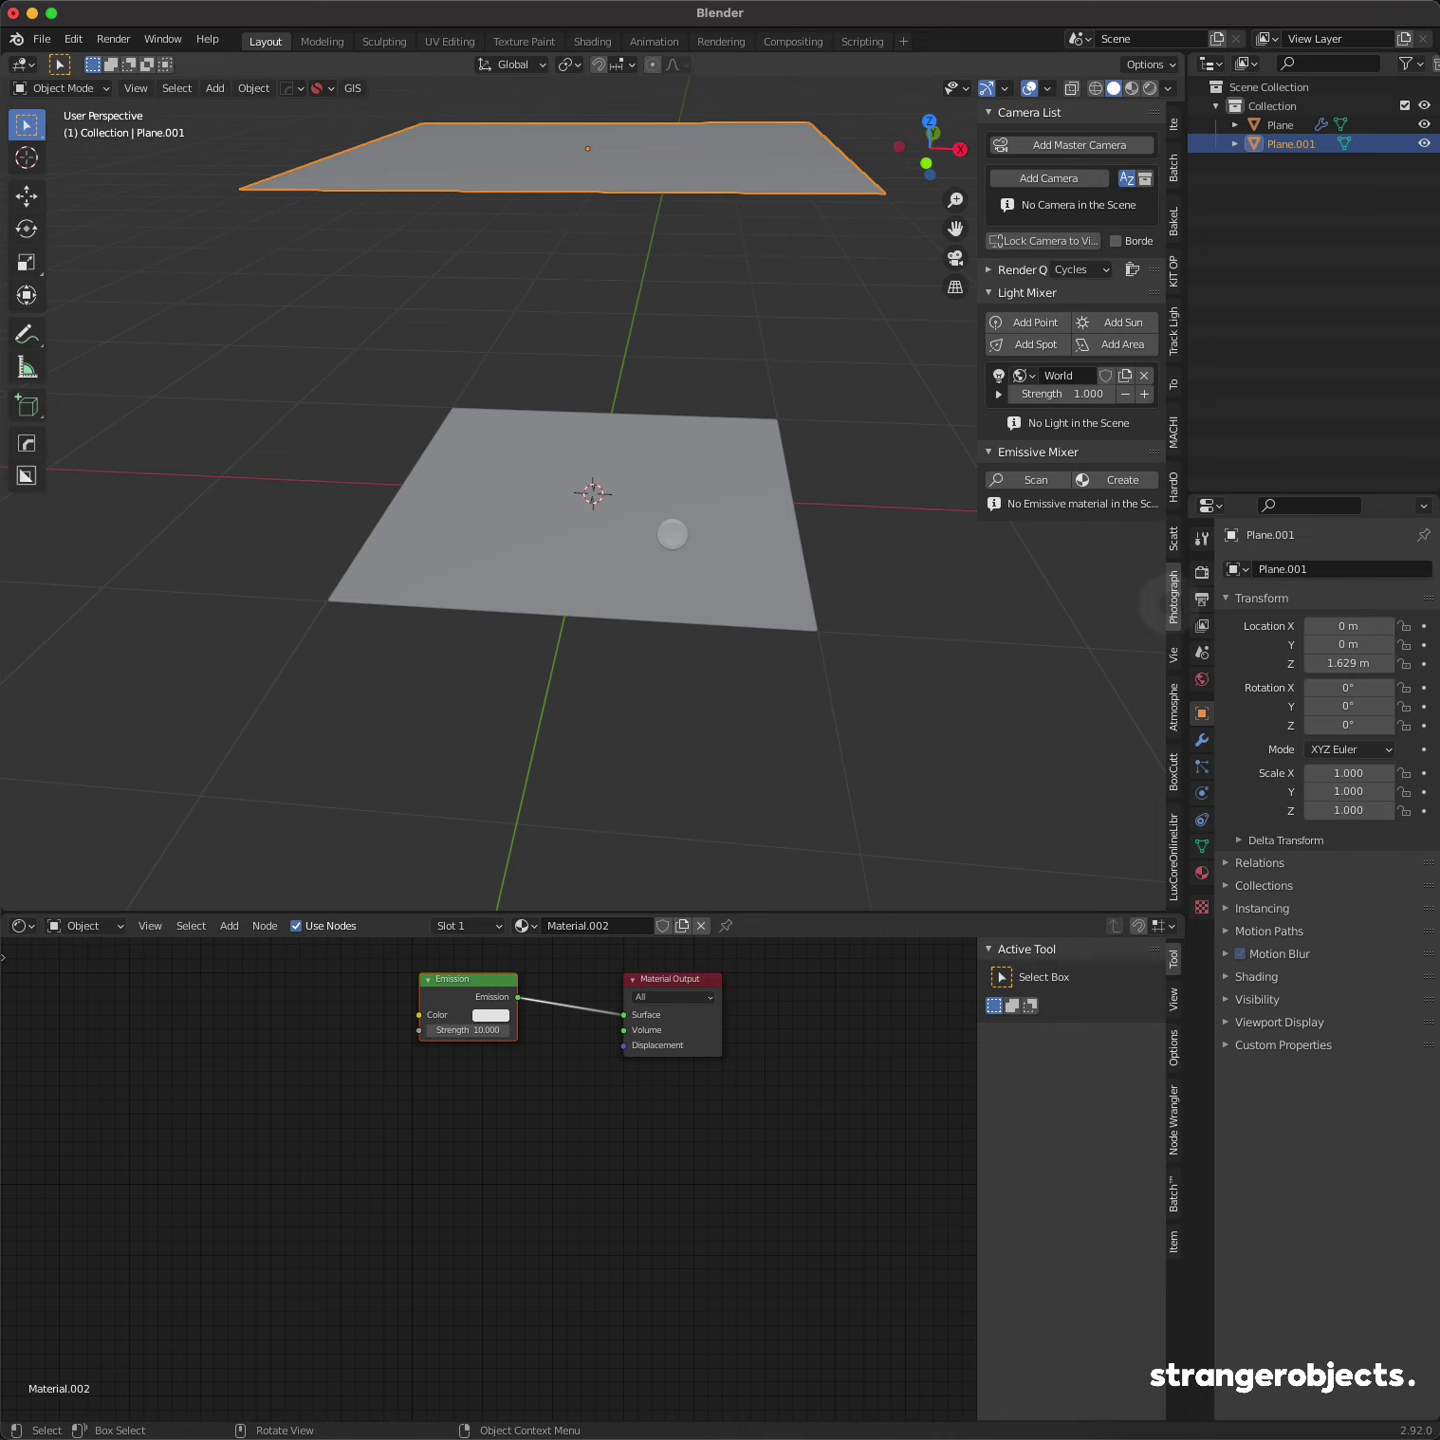
scroll(672, 534, "up", 2)
scroll(672, 534, "up", 2)
scroll(675, 535, "left", 2)
scroll(685, 540, "left", 3)
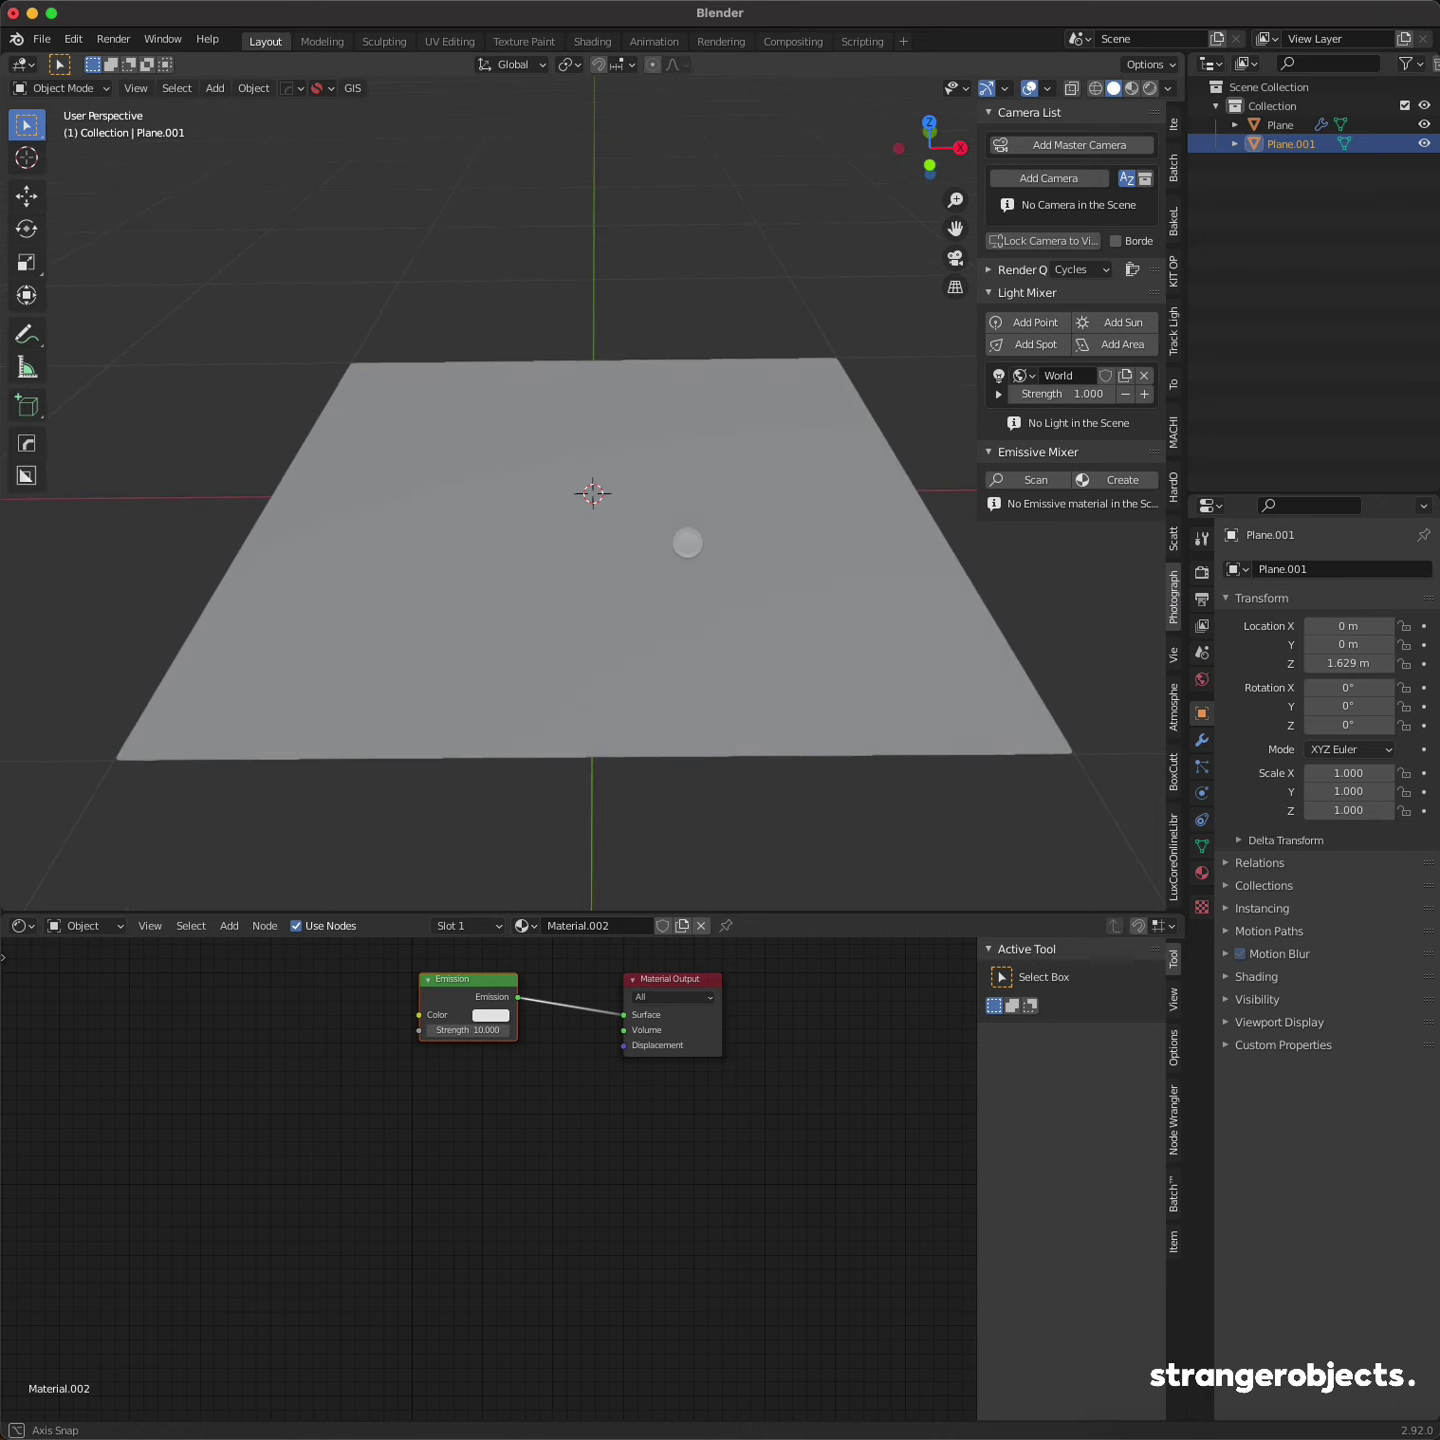
scroll(685, 540, "up", 2)
scroll(683, 550, "up", 3)
scroll(683, 555, "up", 2, "shift")
scroll(675, 560, "up", 2, "shift")
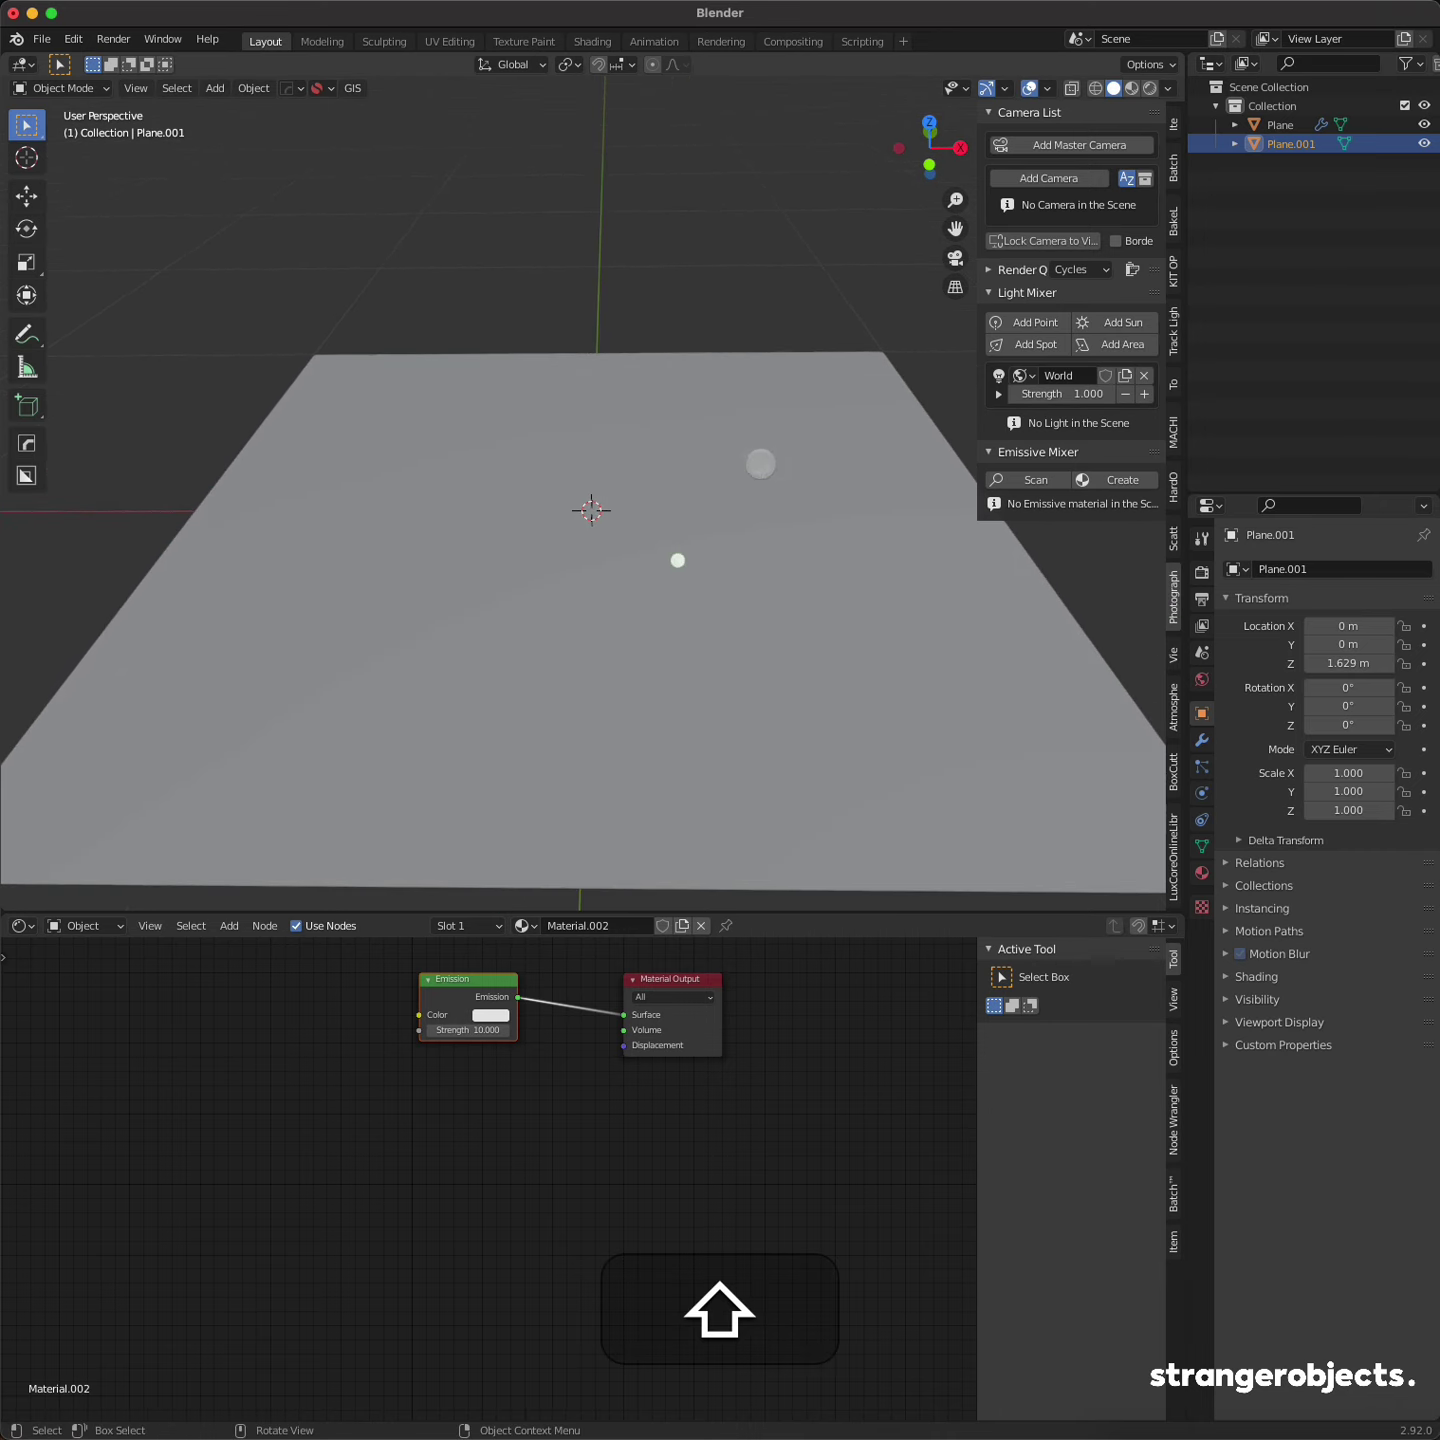
left_click(1065, 178)
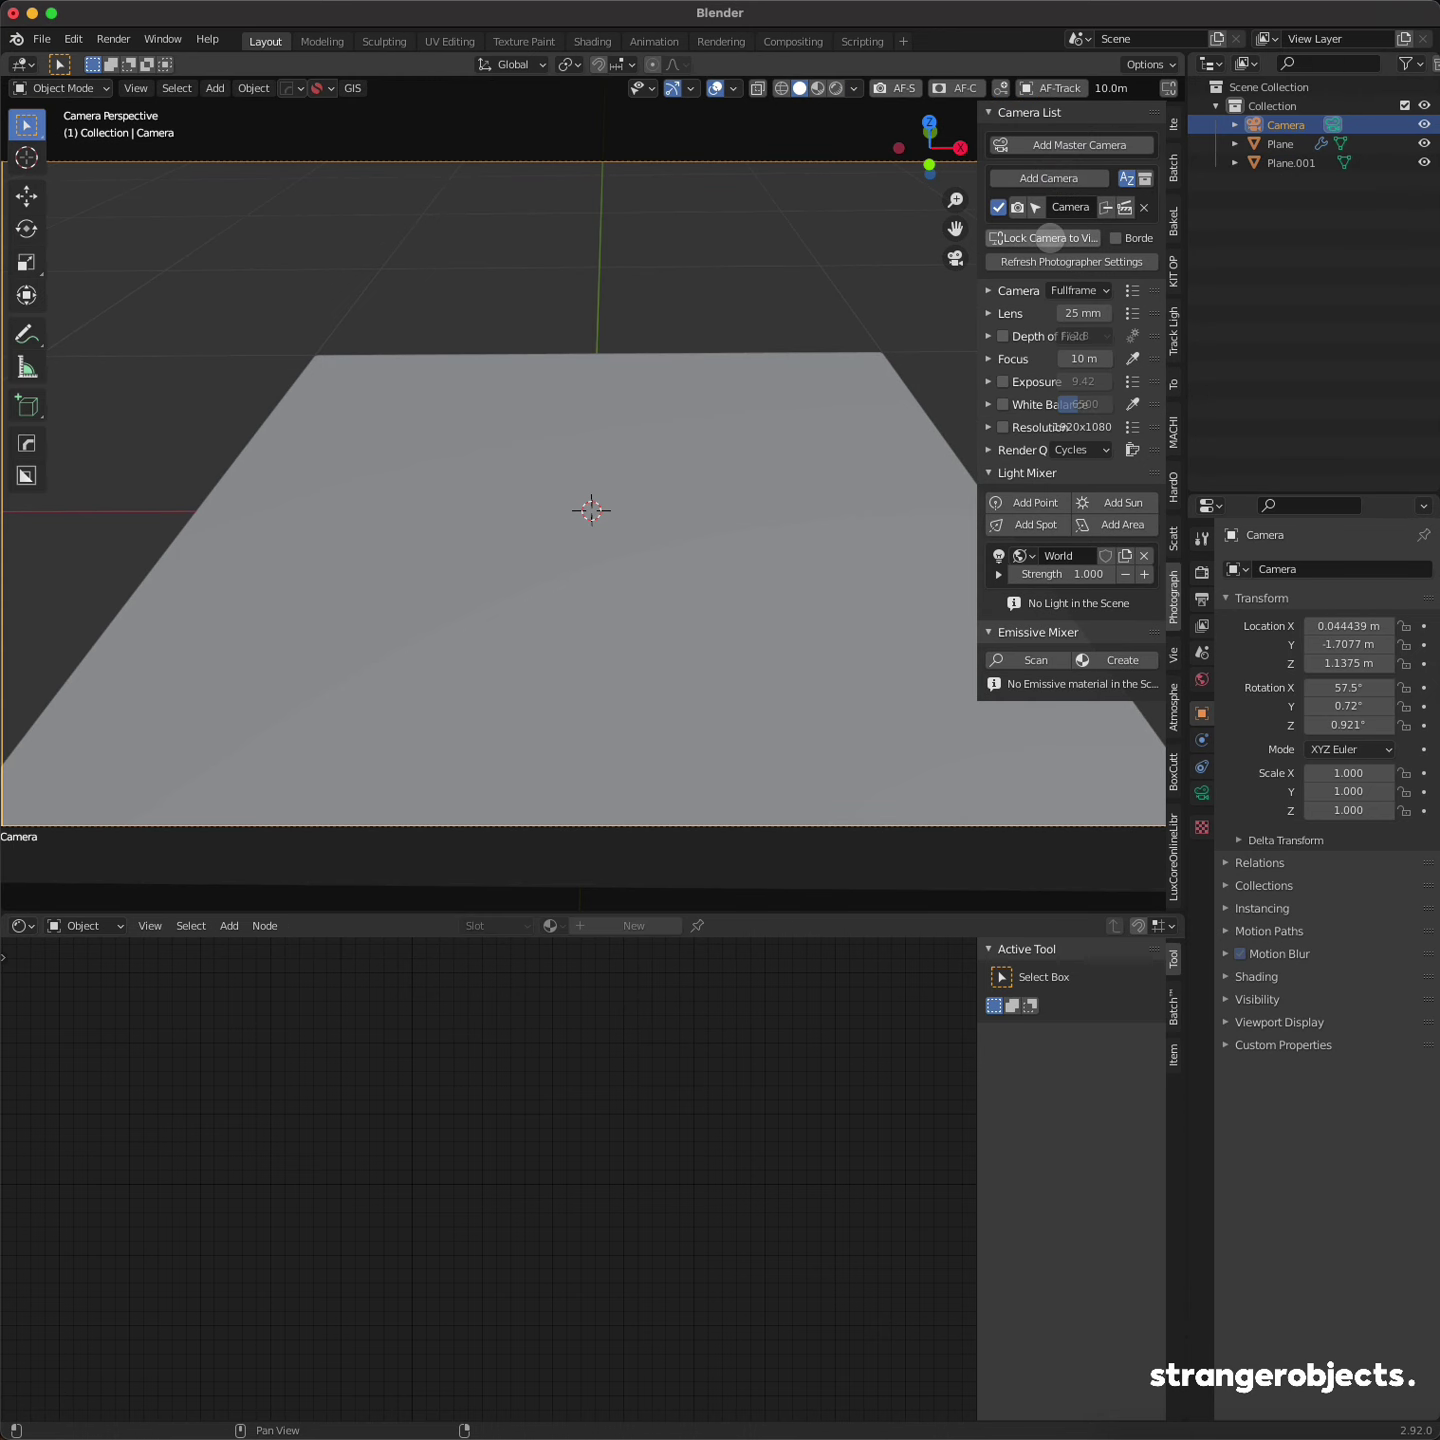
Step: Lock the camera to the view and frame the plane from a low, close angle
left_click(1049, 239)
middle_click_drag(721, 589, 723, 575)
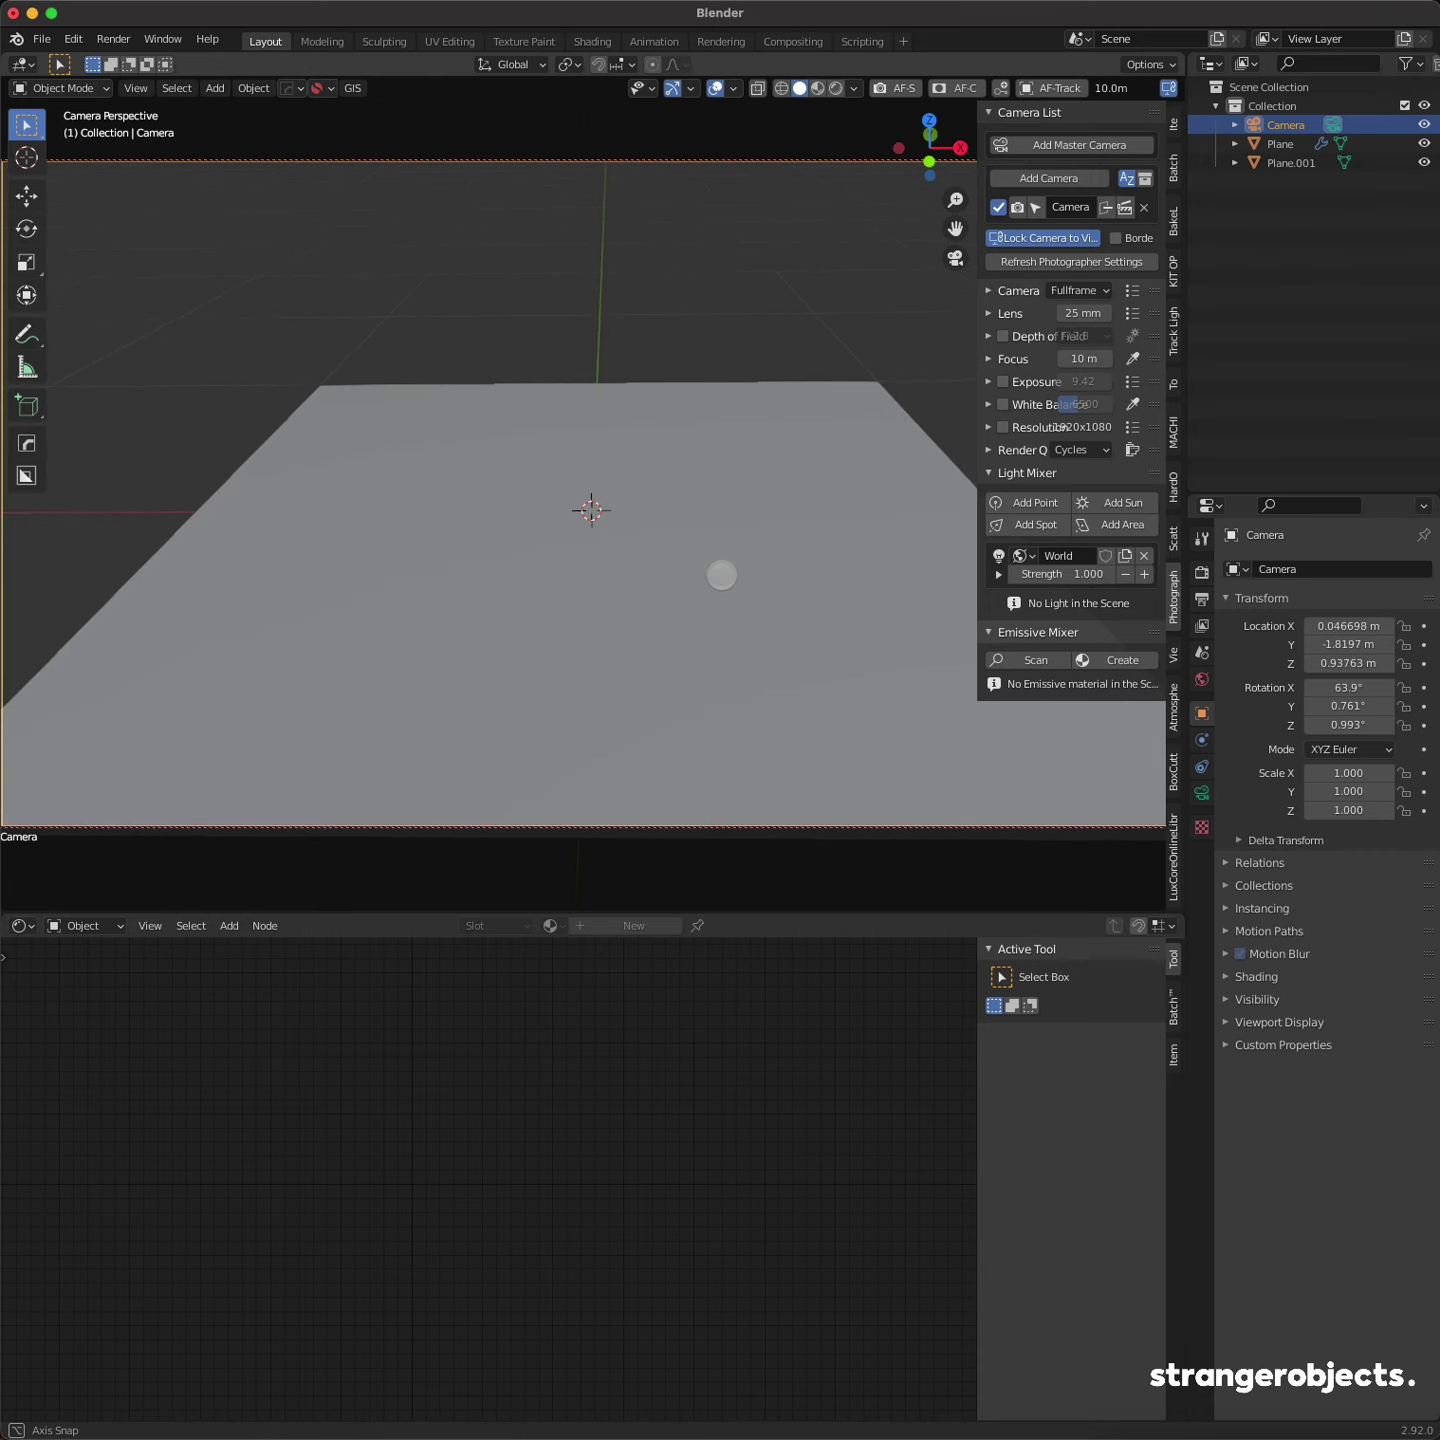
key("n")
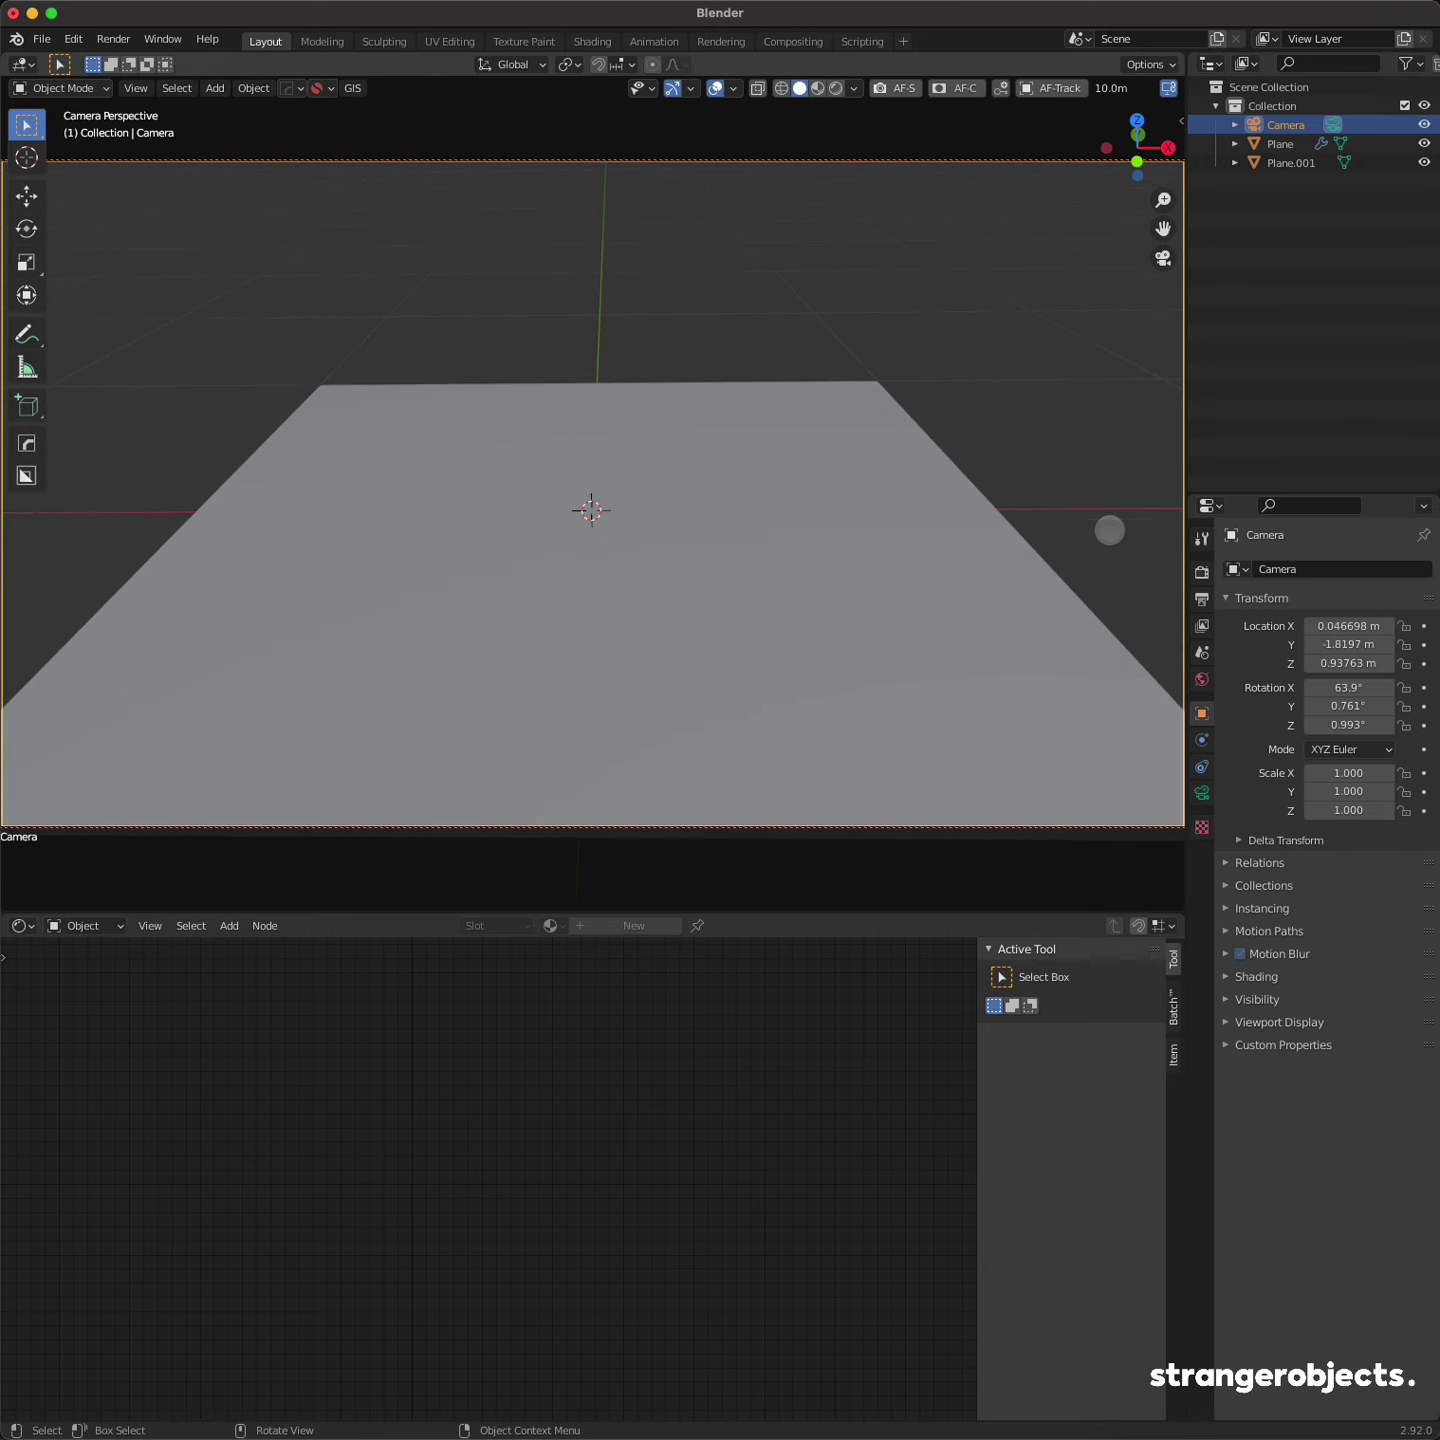
left_click(1202, 571)
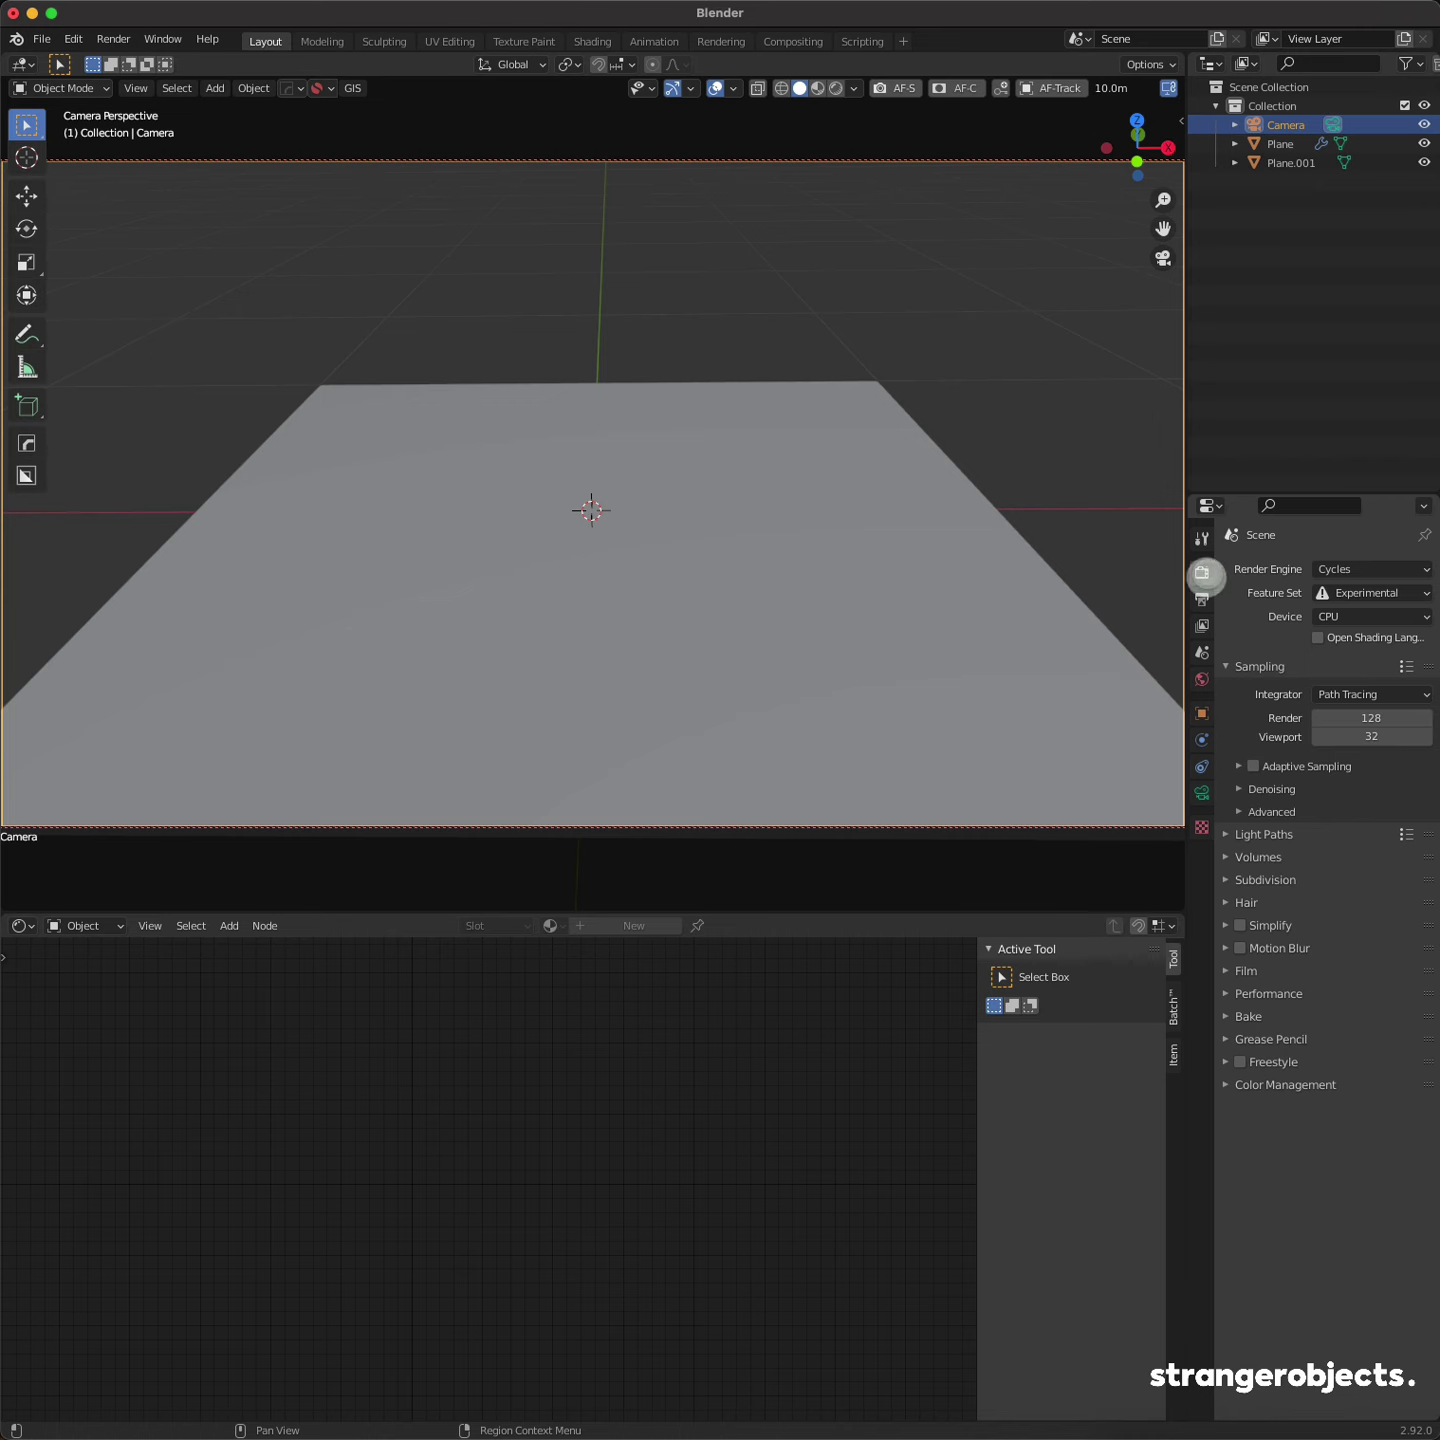
Step: Switch the viewport to Rendered shading and set the plane's Displacement Midlevel to 0
key("z")
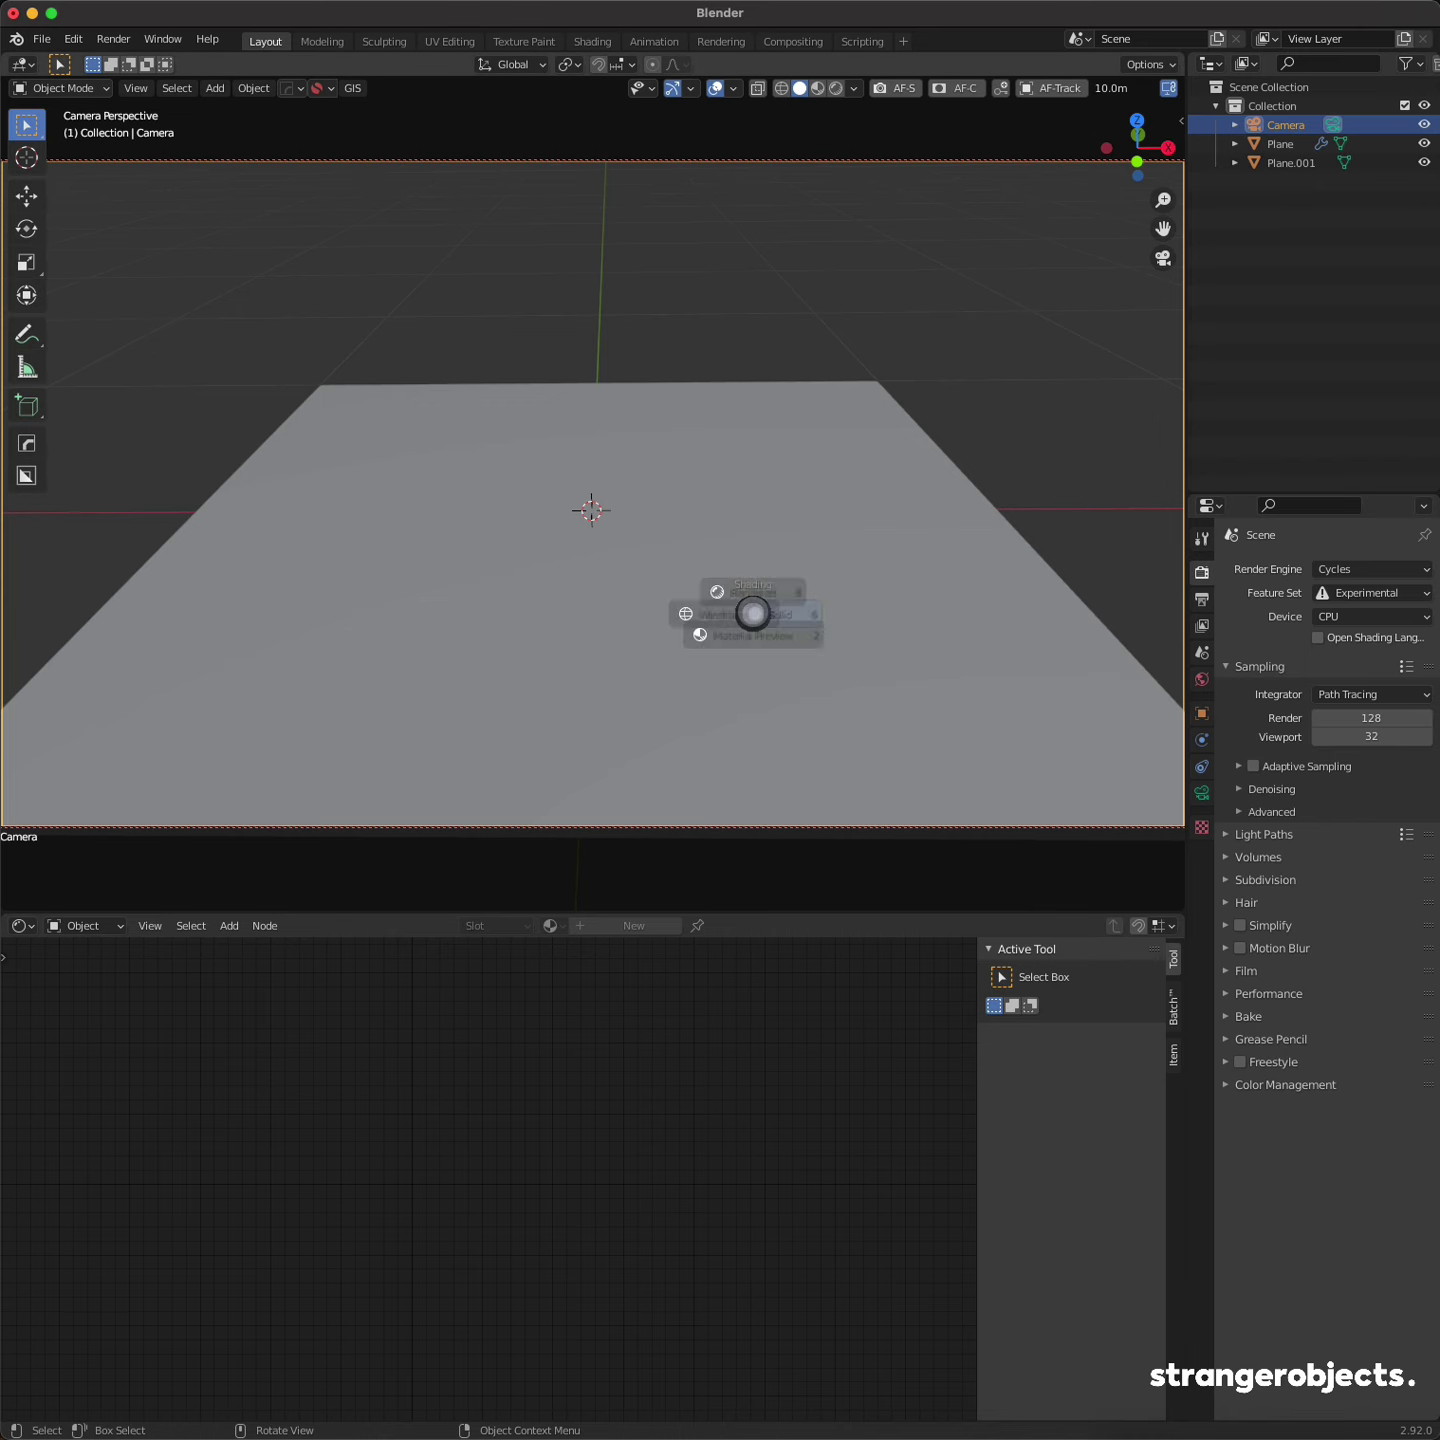
left_click(751, 491)
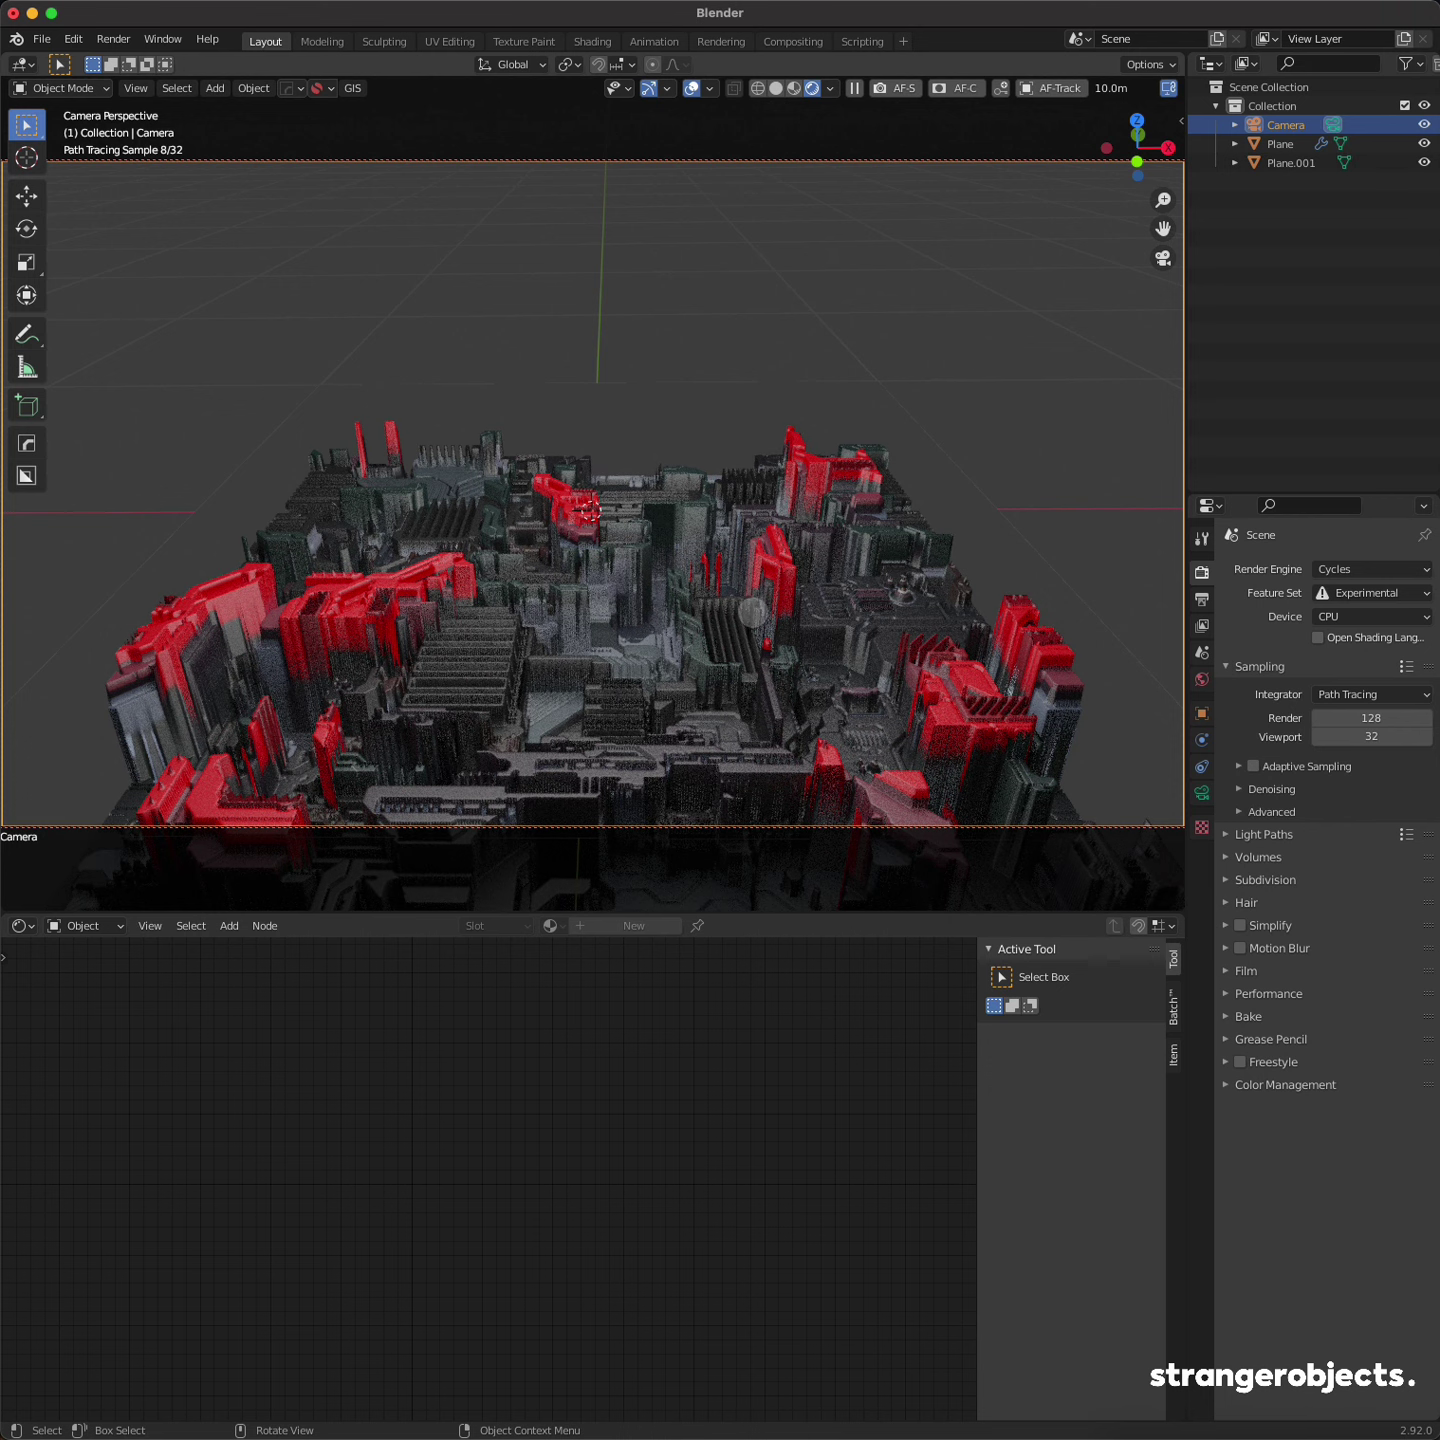
left_click(738, 760)
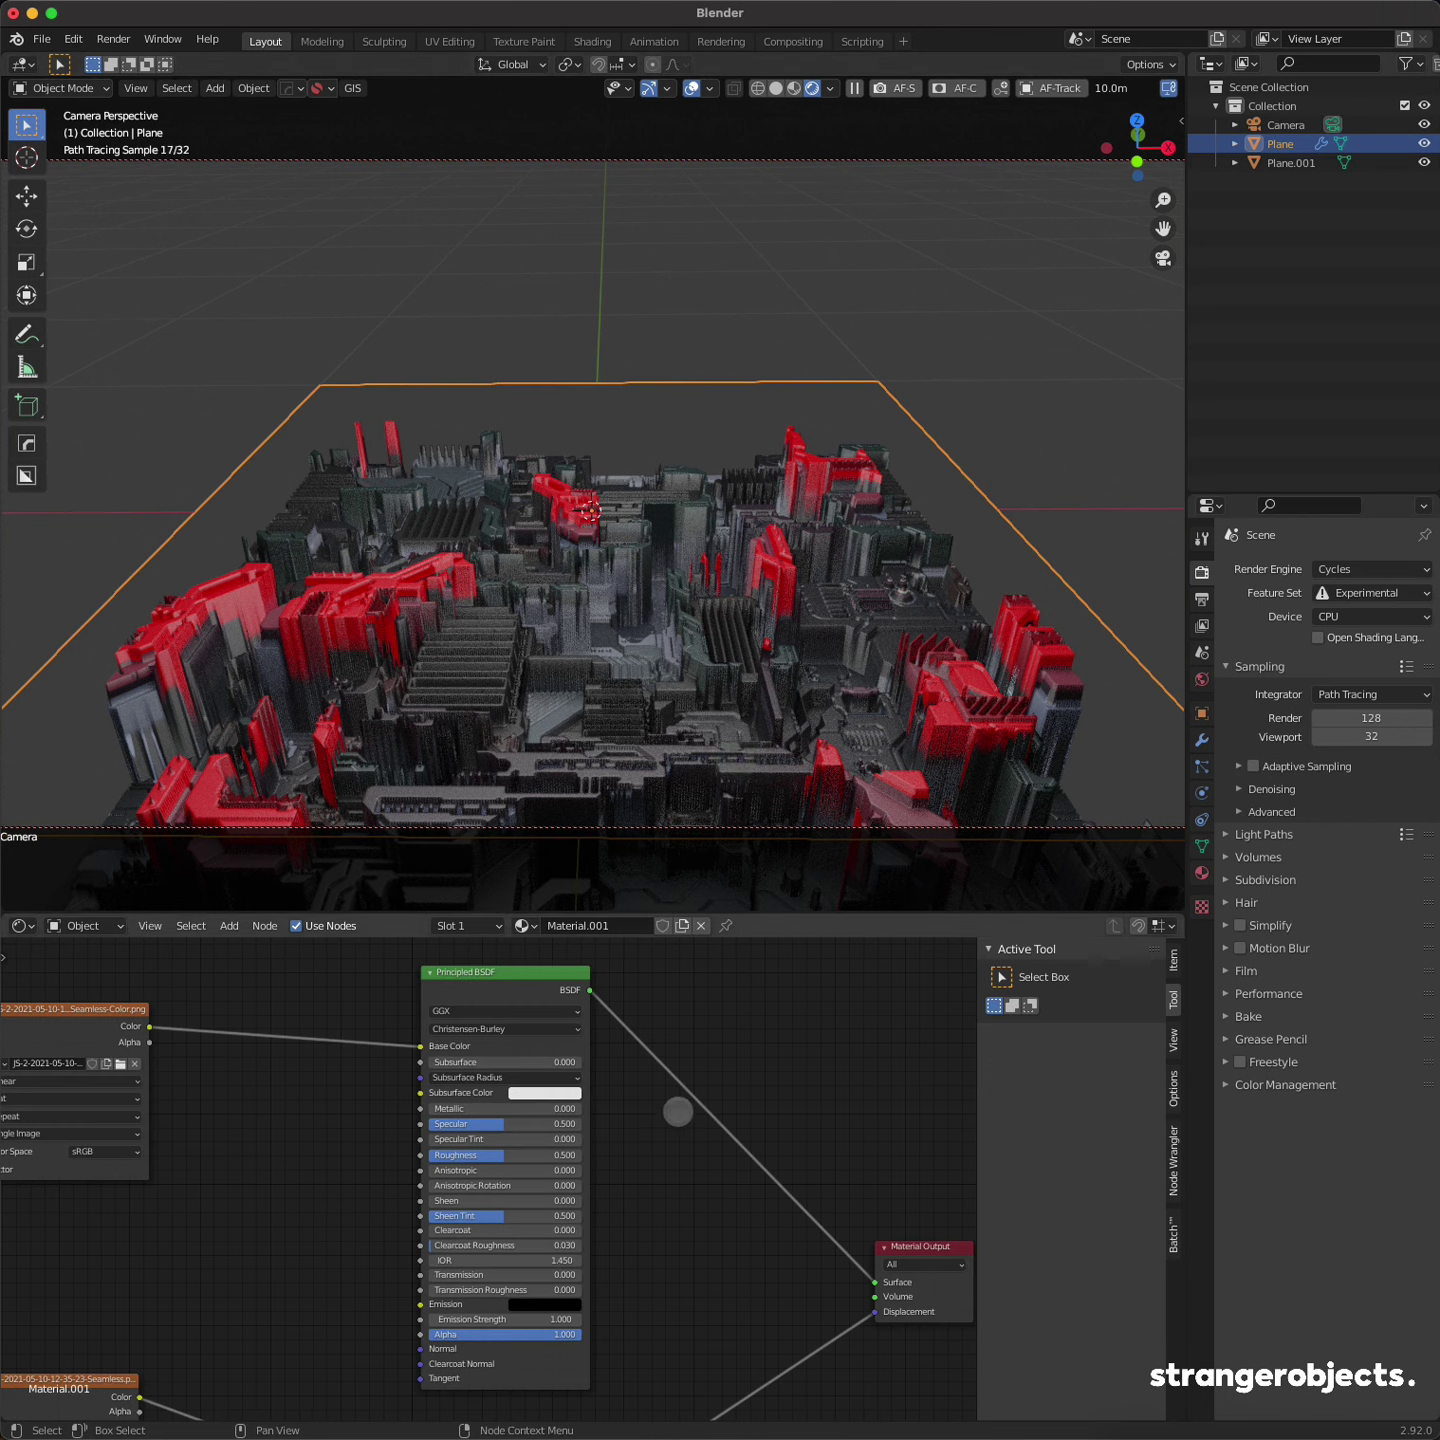
mouse_move(679, 1112)
middle_mouse_down()
mouse_move(611, 1013)
mouse_move(617, 1391)
middle_mouse_up()
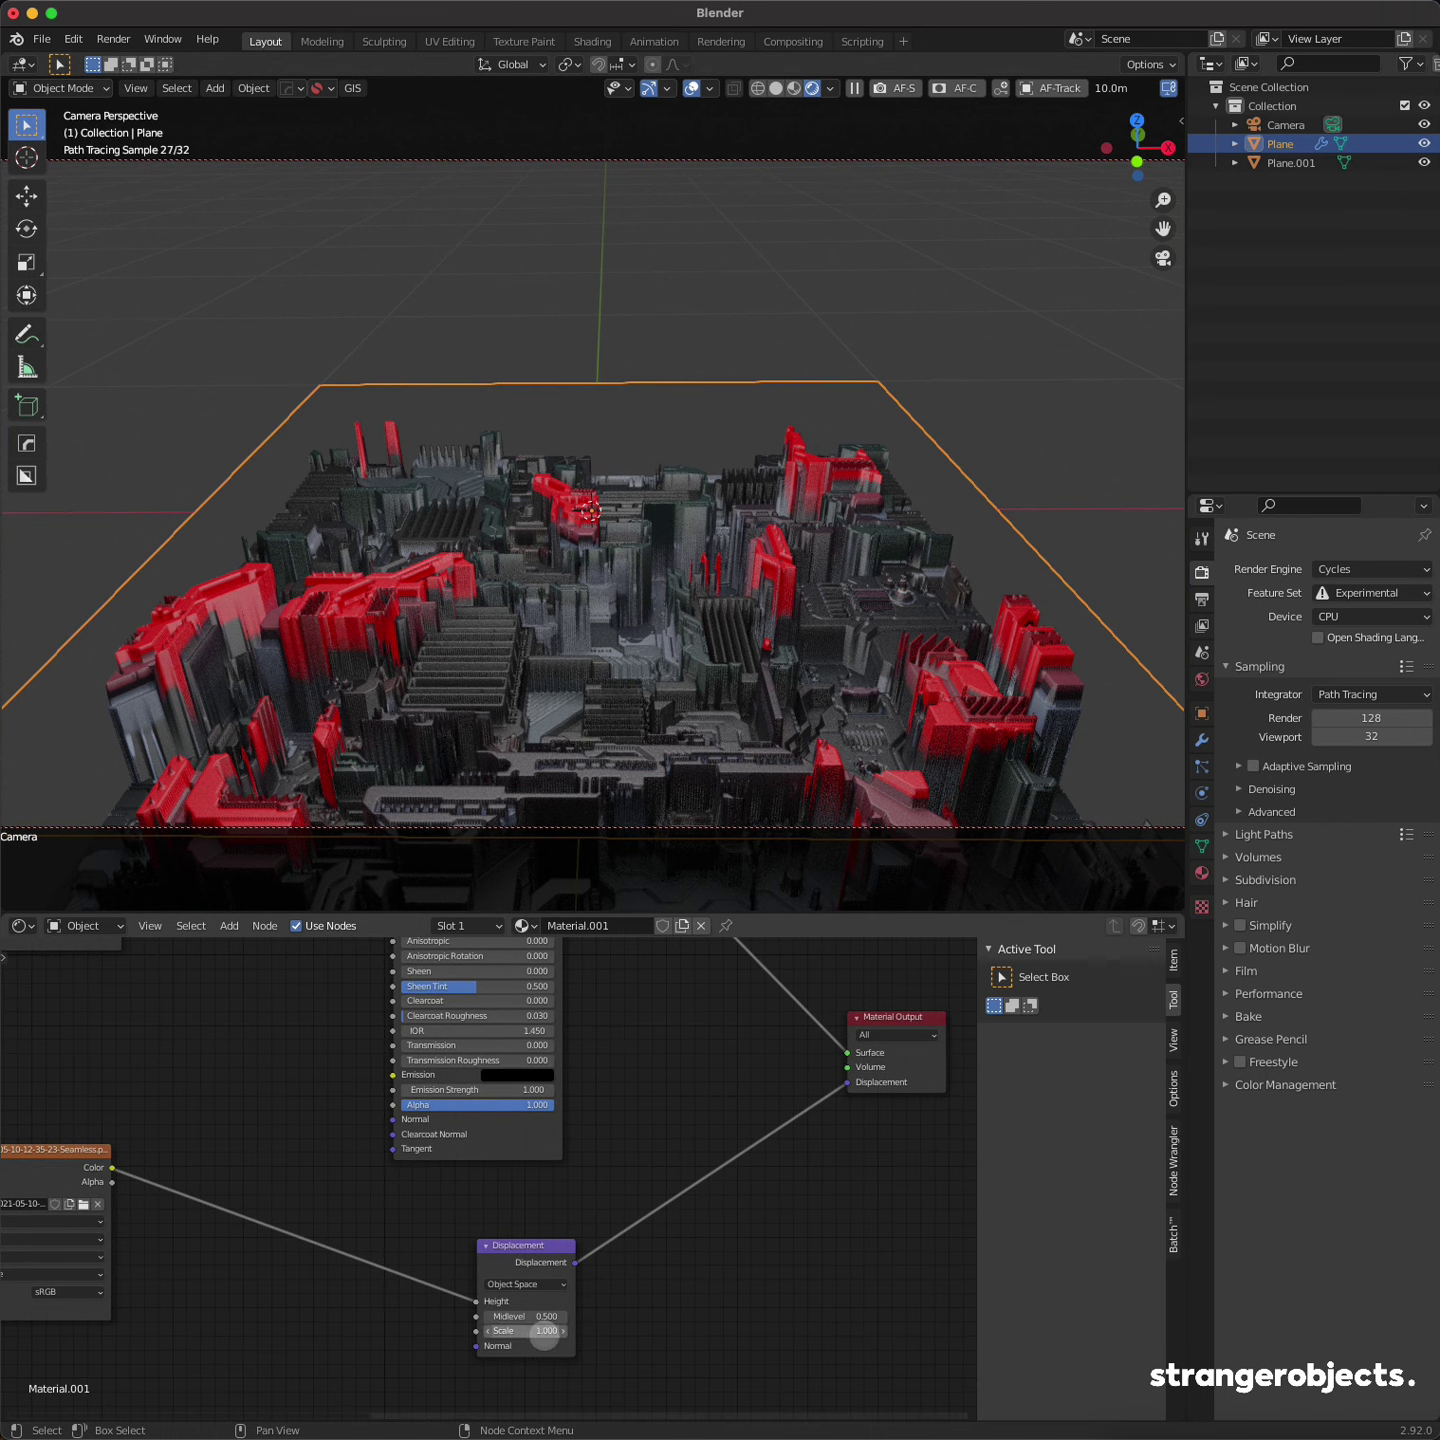
key("BackSpace")
key("BackSpace")
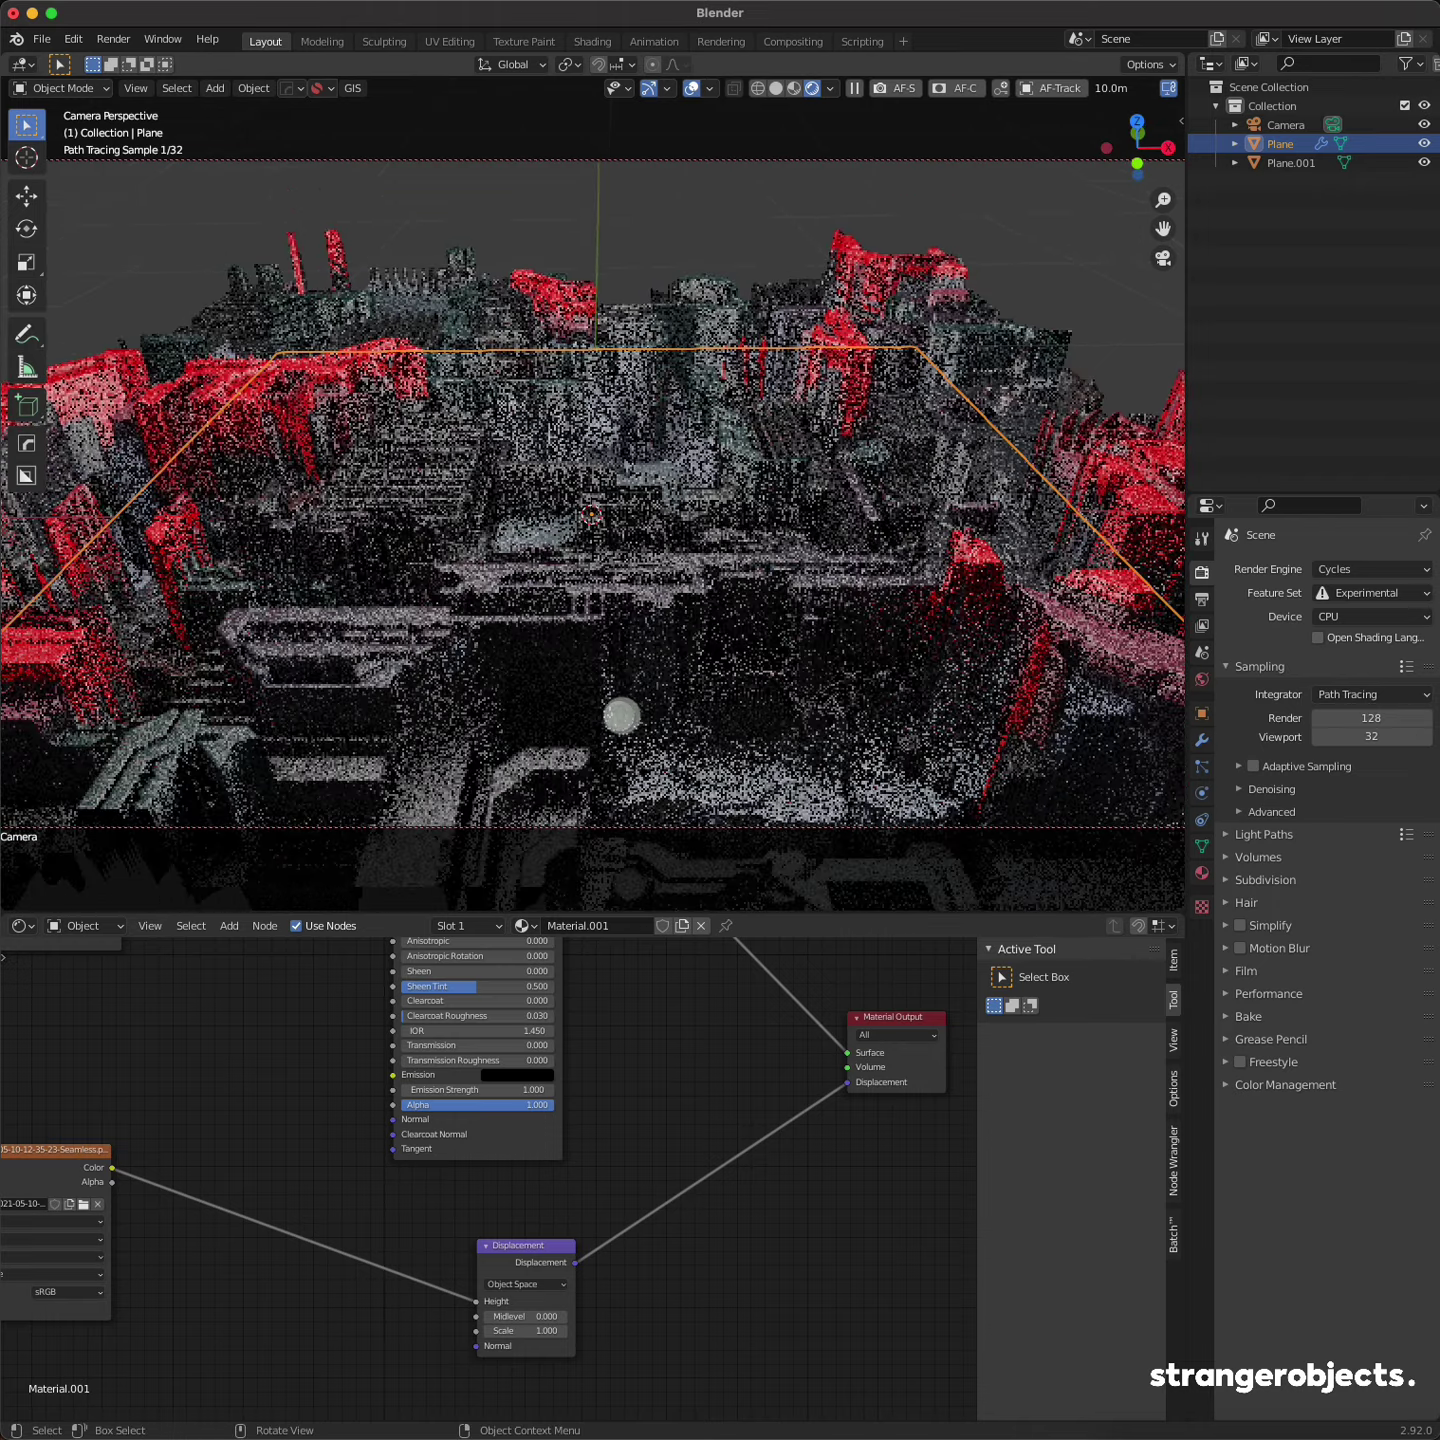
left_click(733, 233)
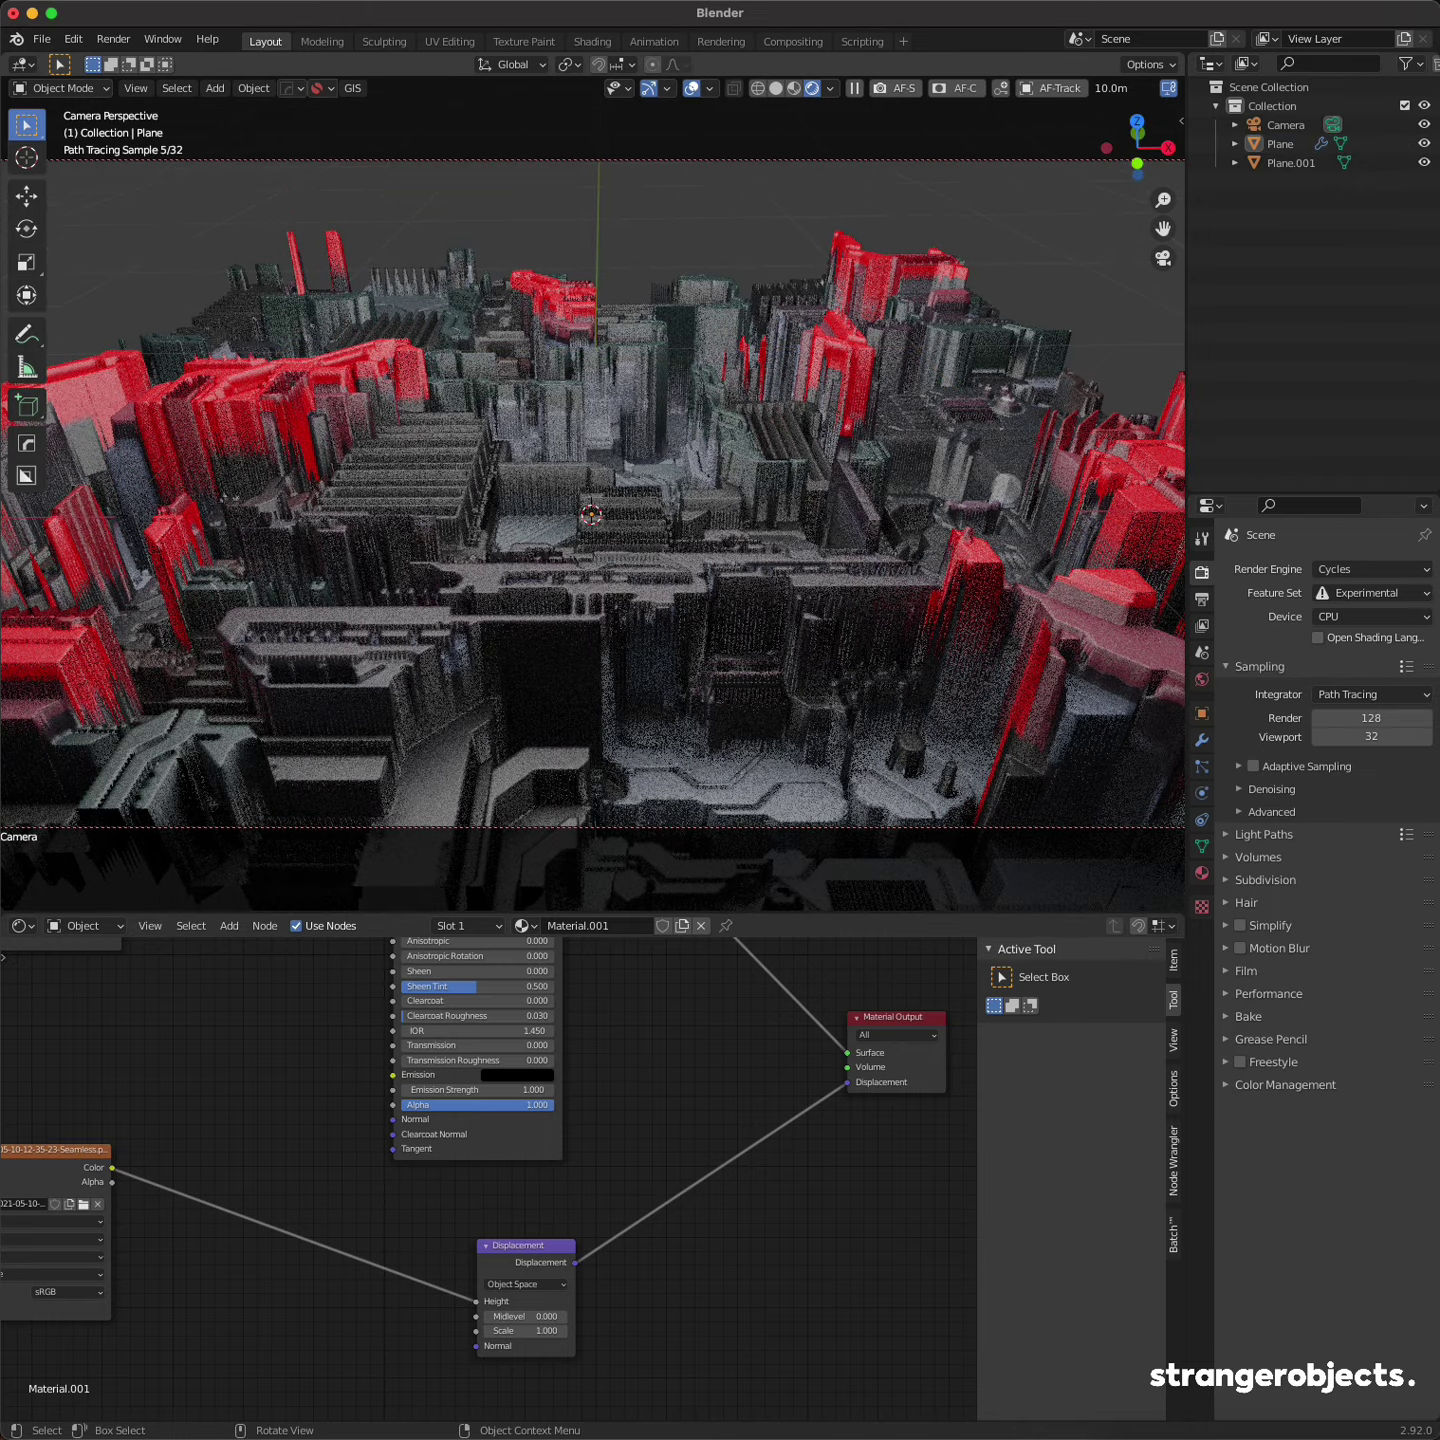
Step: Enable the camera's depth of field and eyedrop a focus point on the scene
key("n")
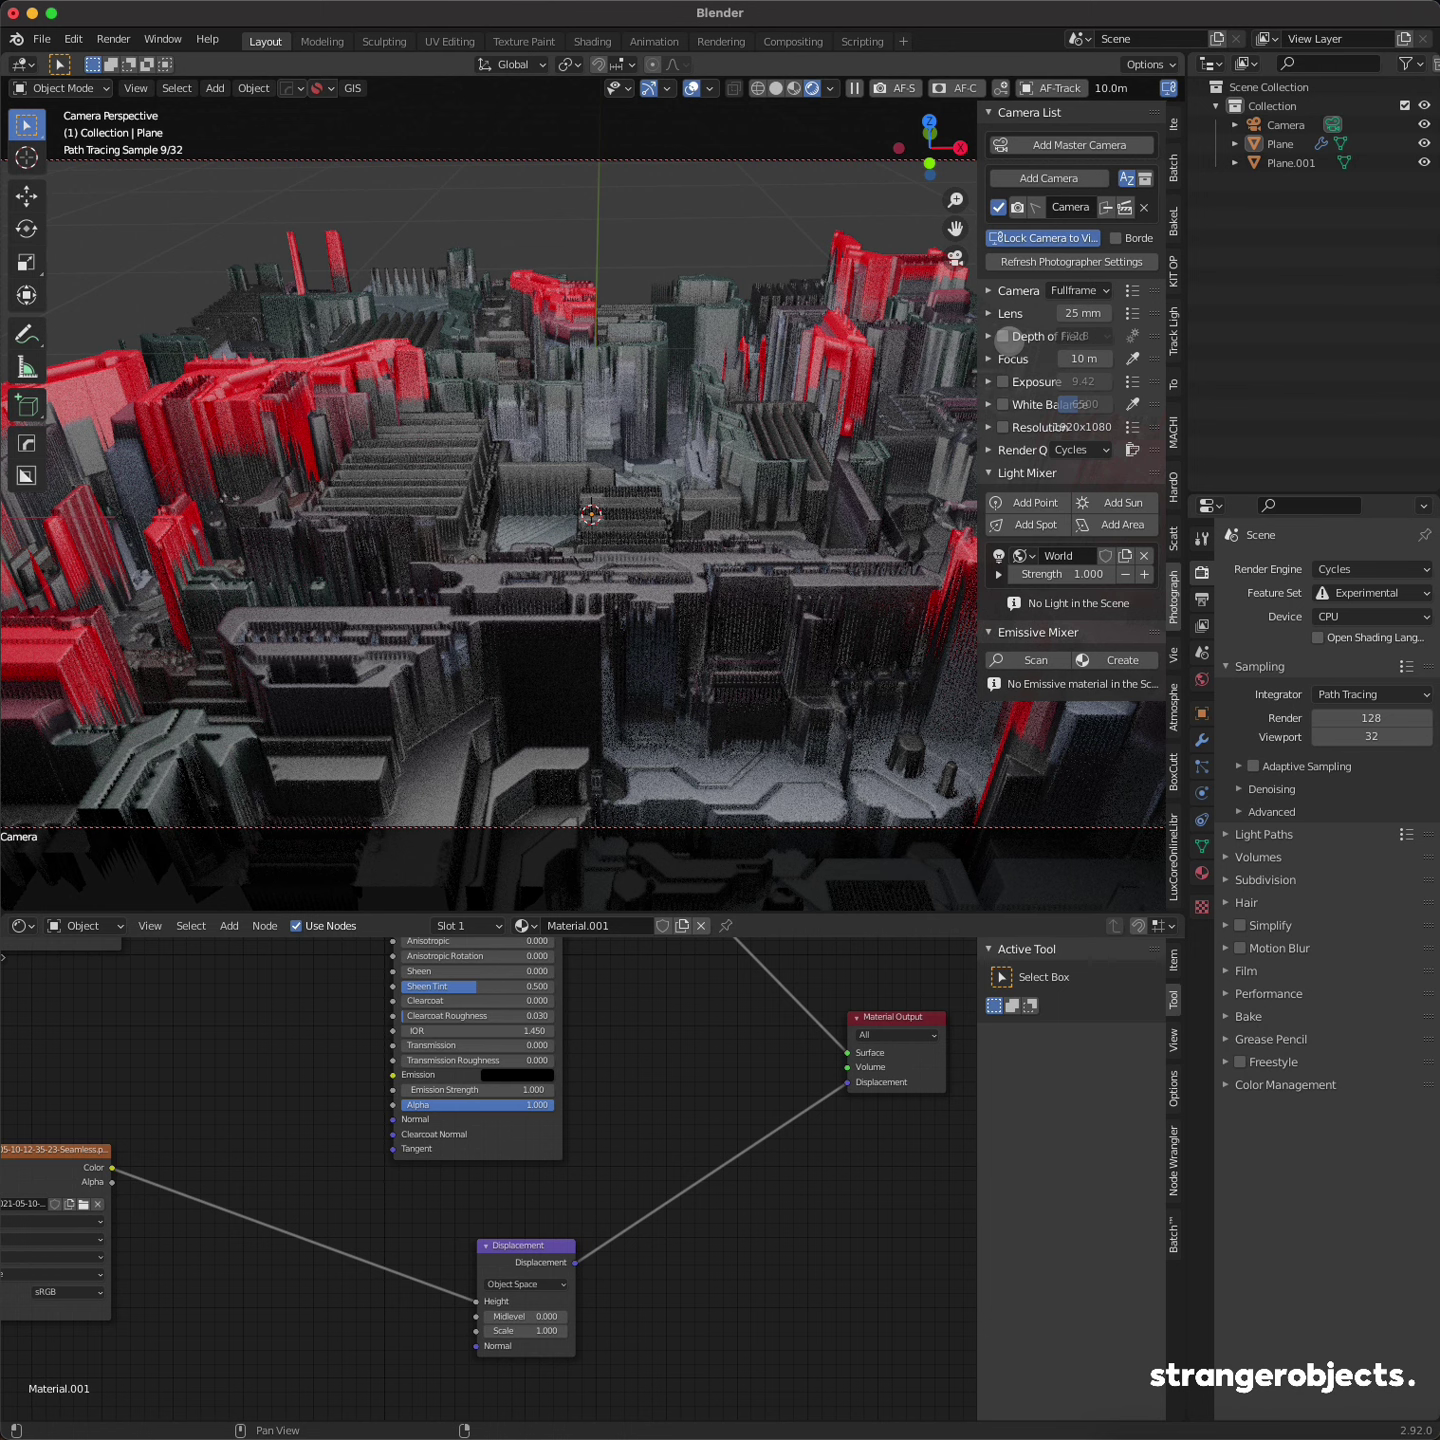
left_click(1003, 336)
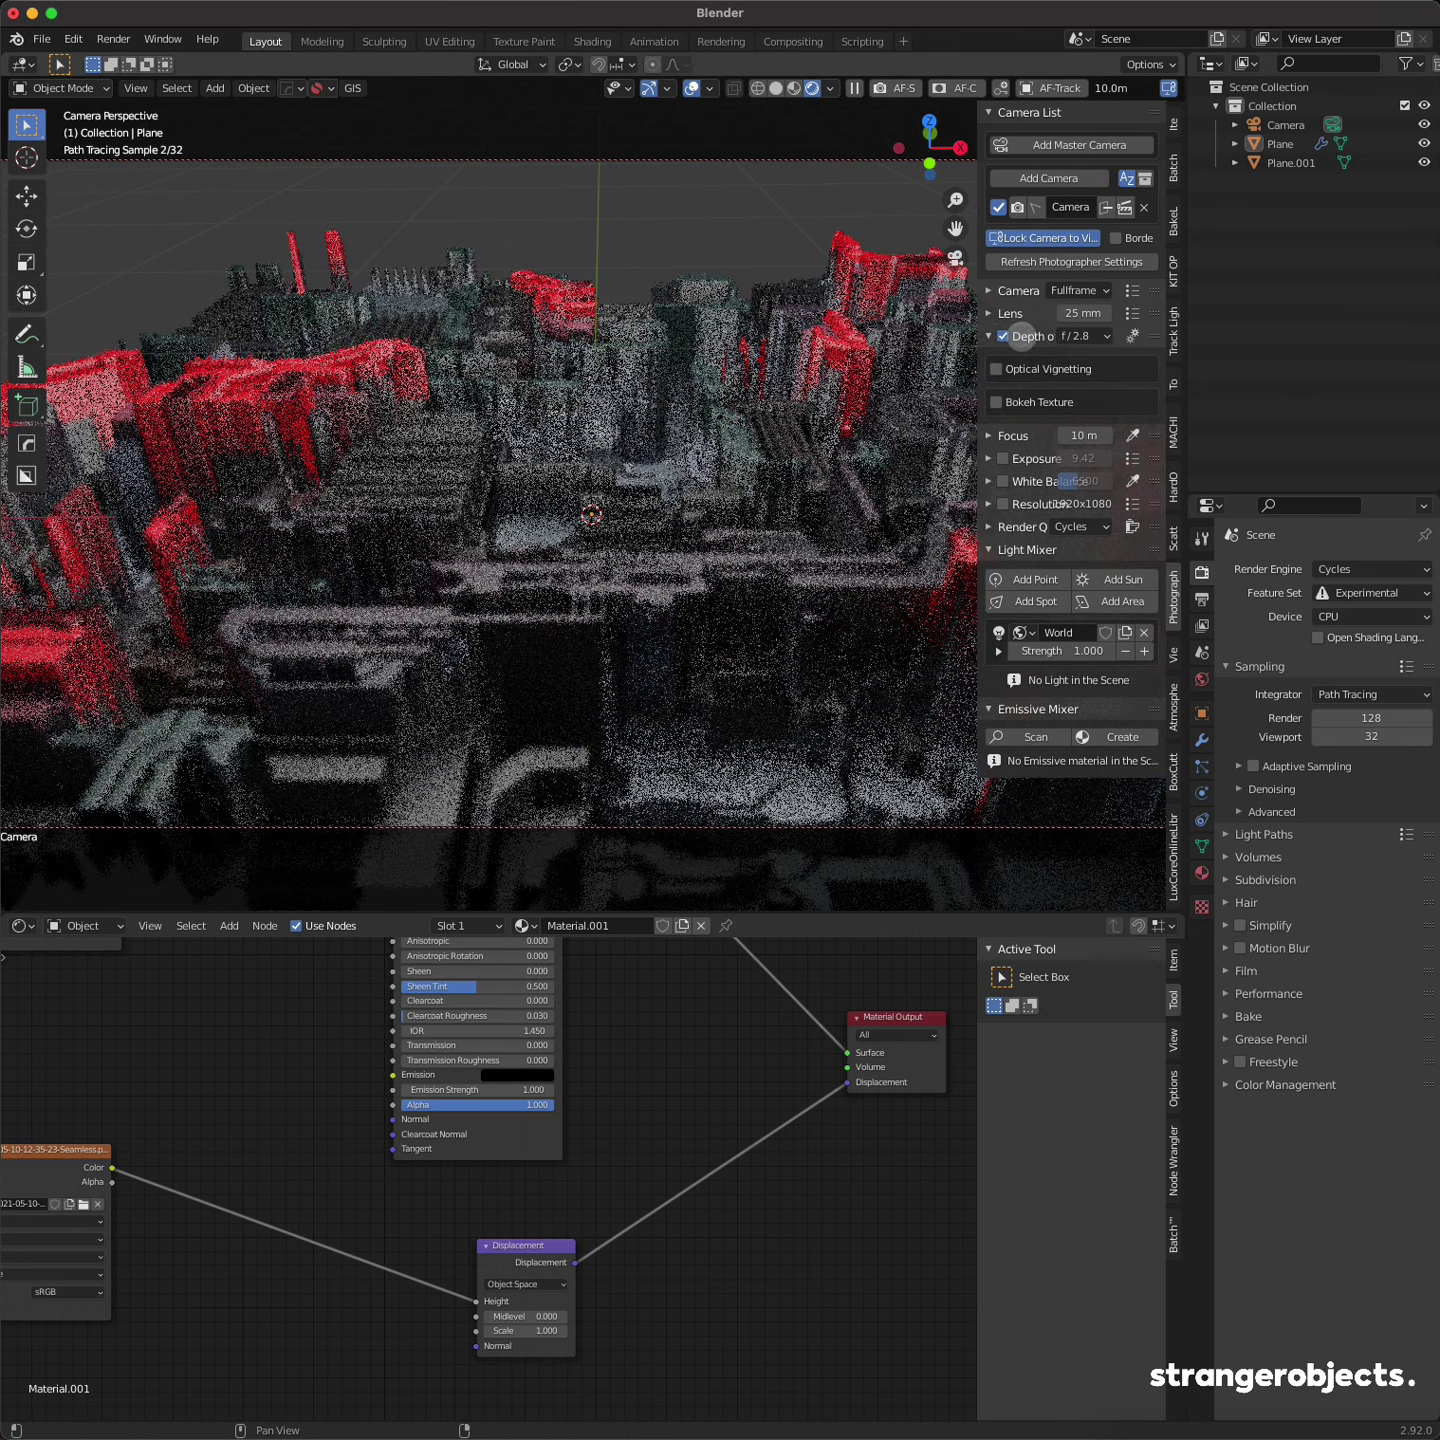
left_click(990, 336)
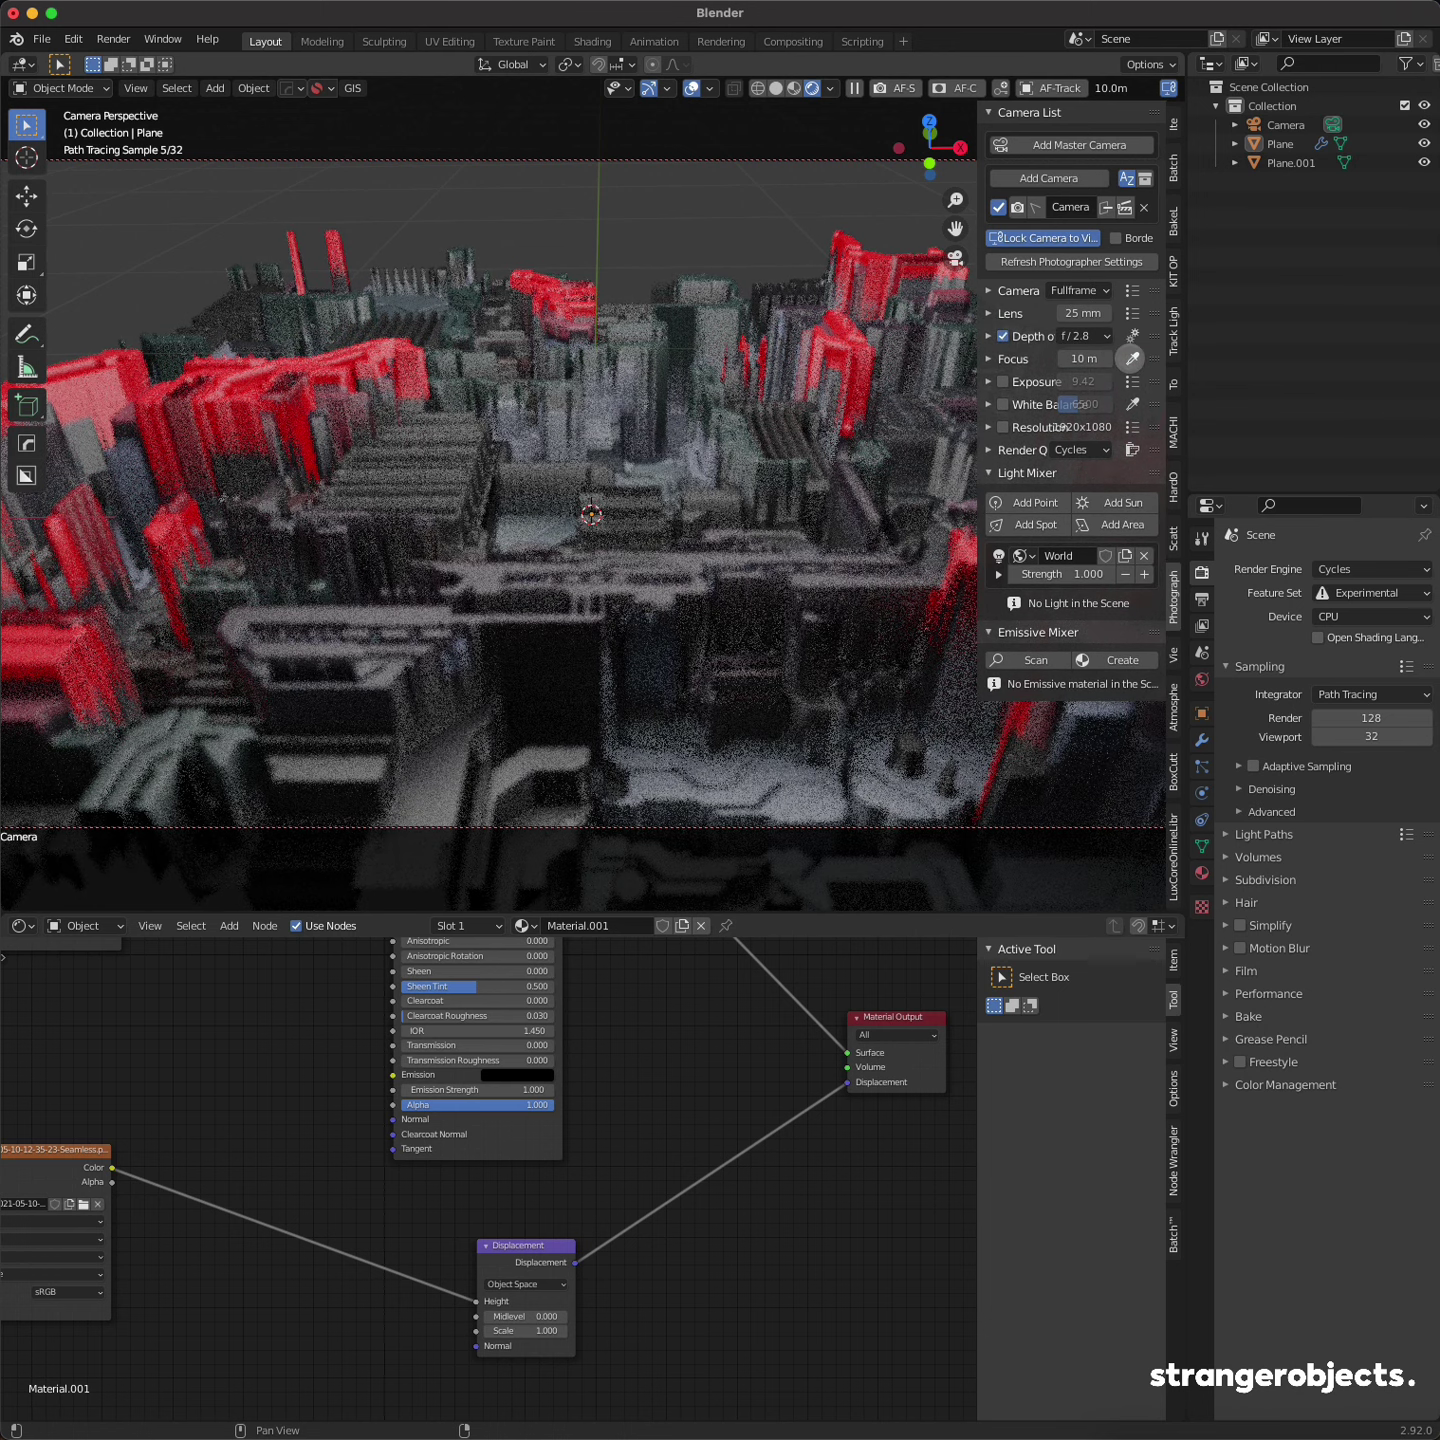
left_click(648, 565)
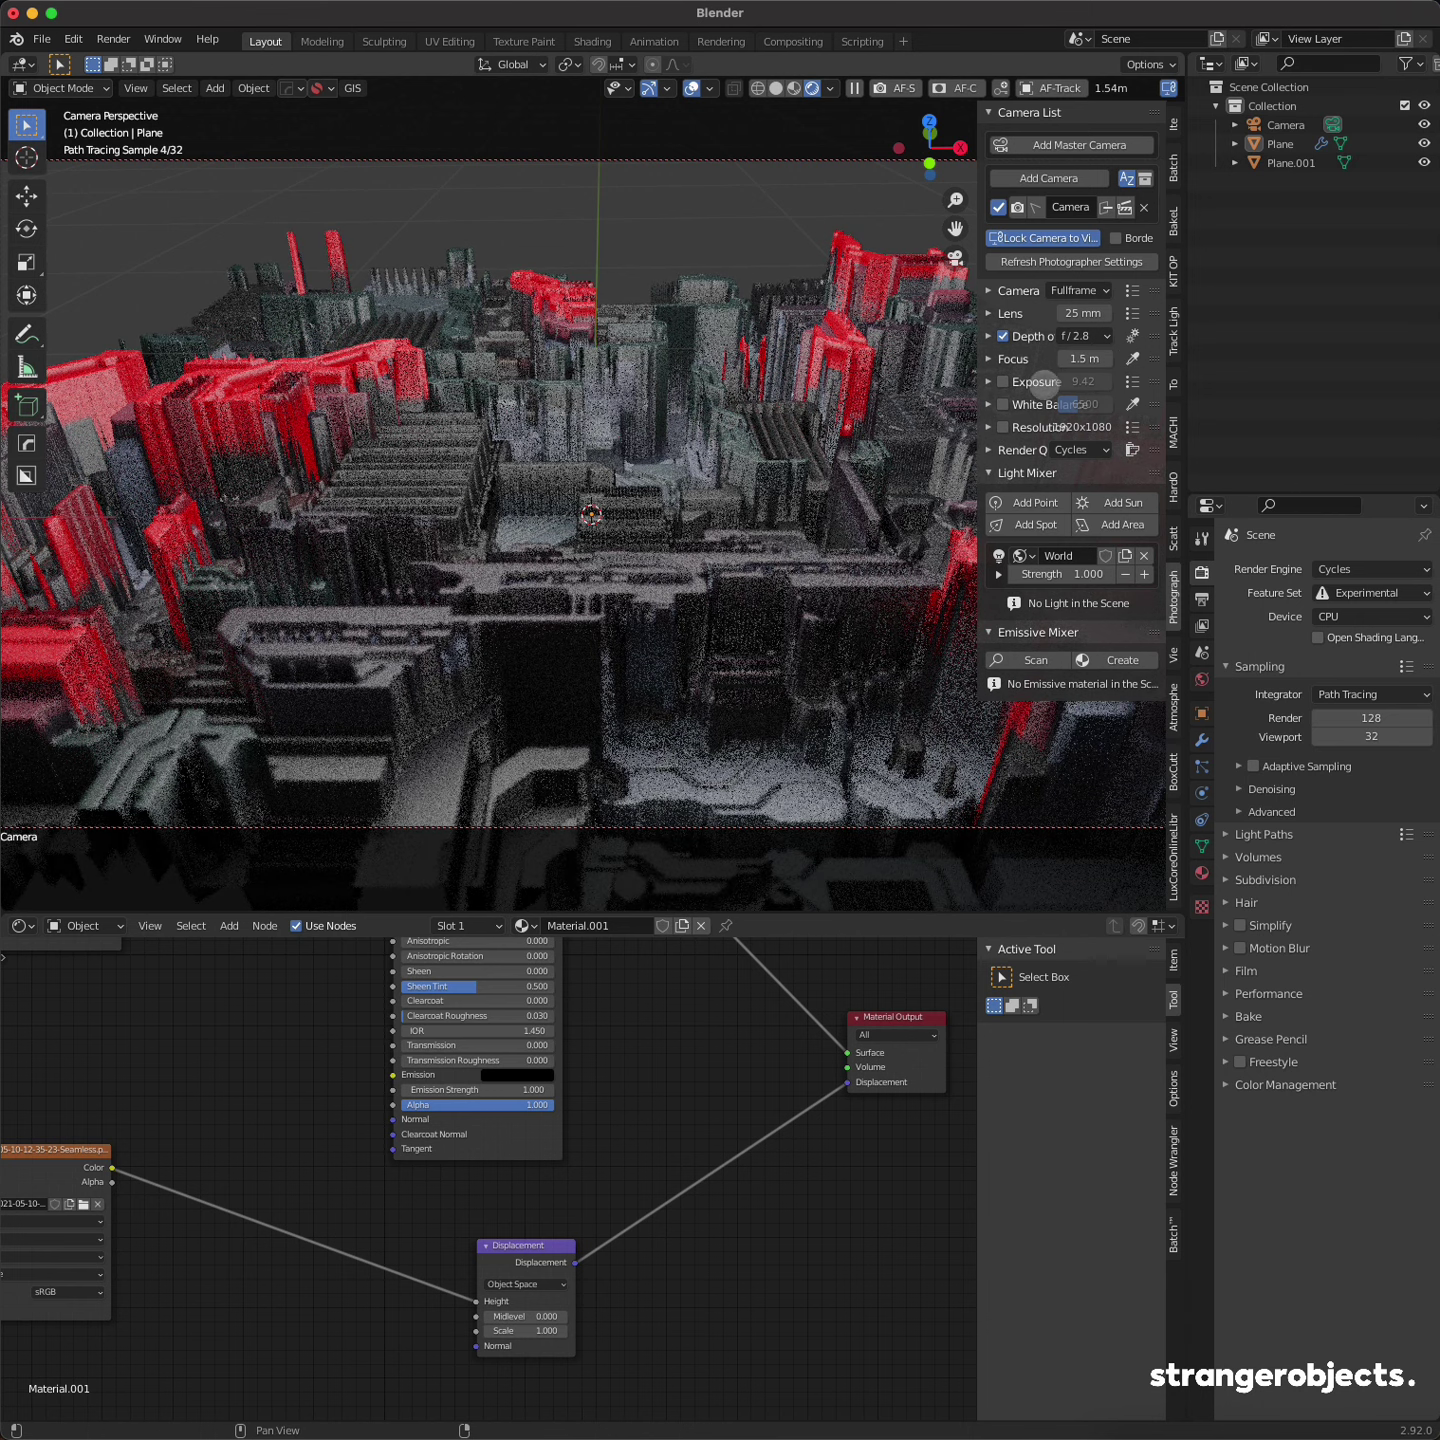
Step: Set the focus distance to 1 m and the aperture to f/0.95
left_click(988, 358)
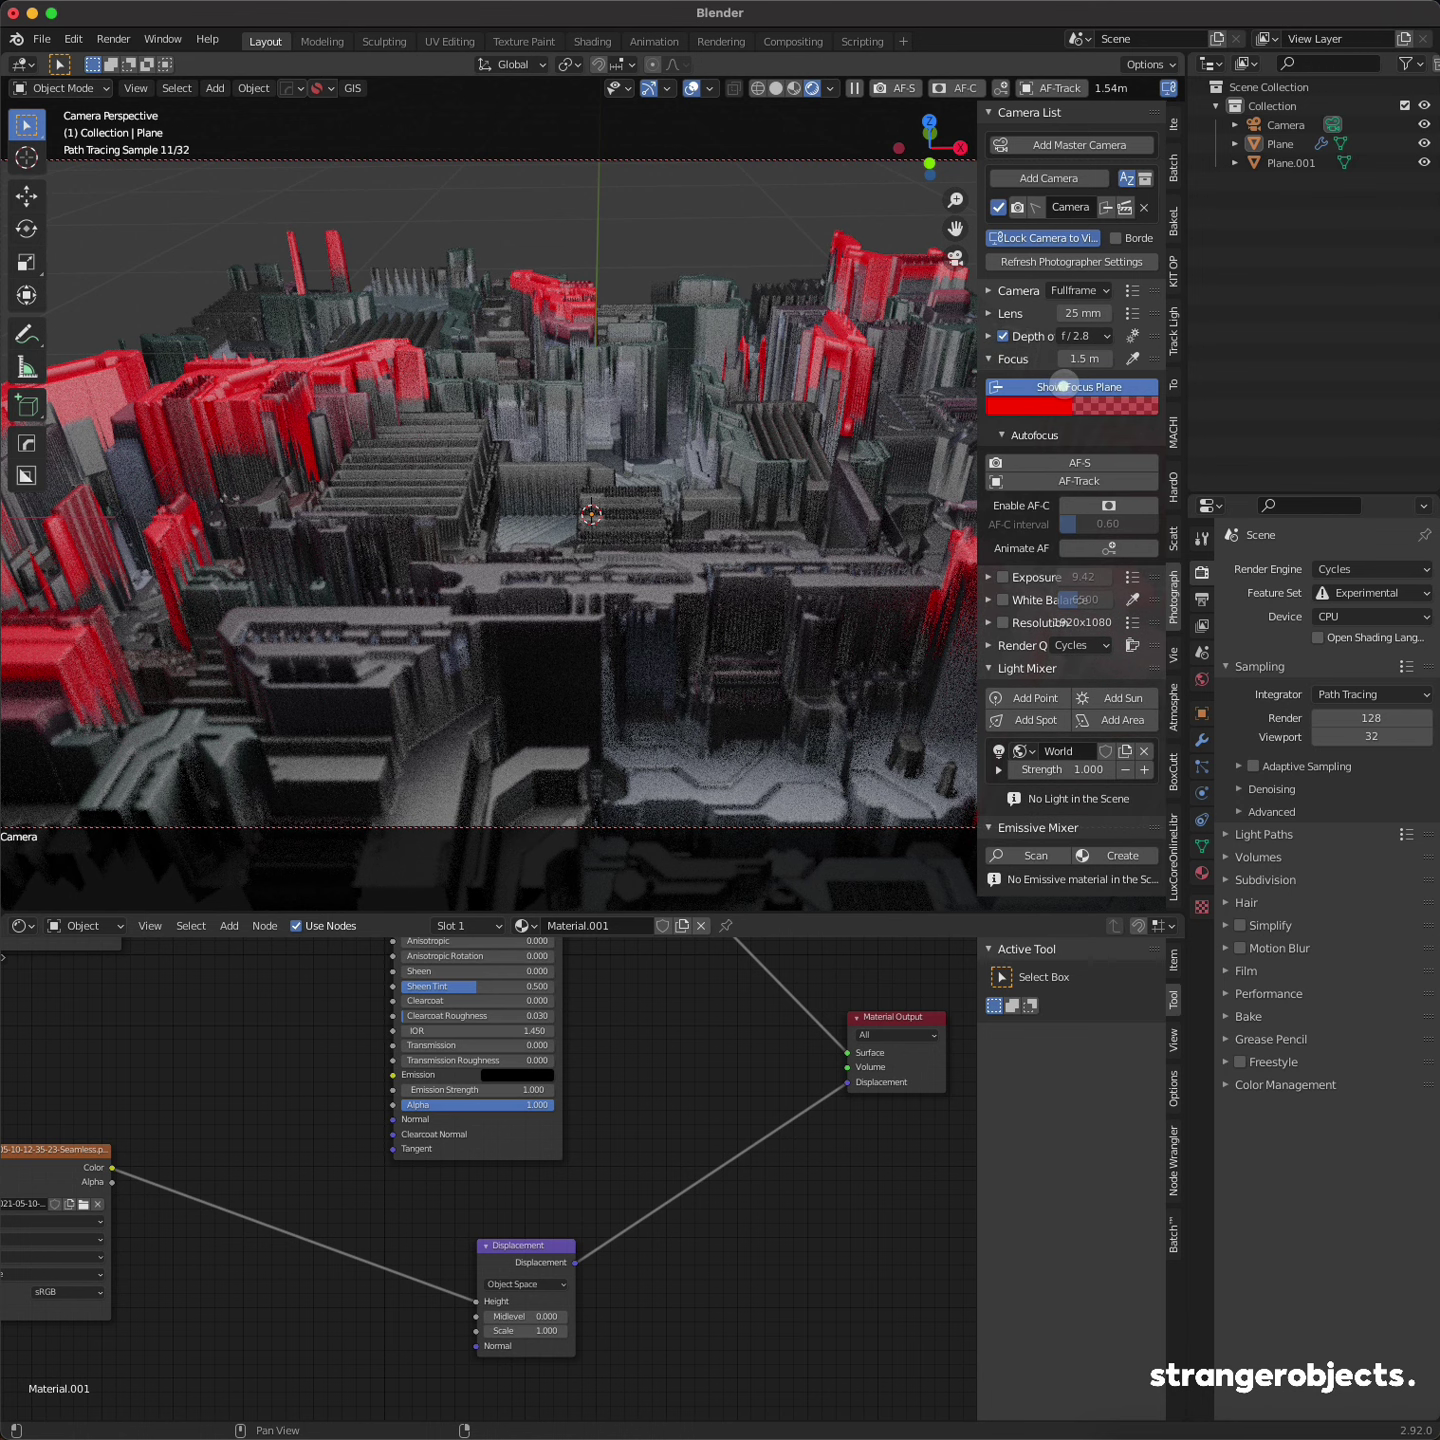
left_click(1062, 386)
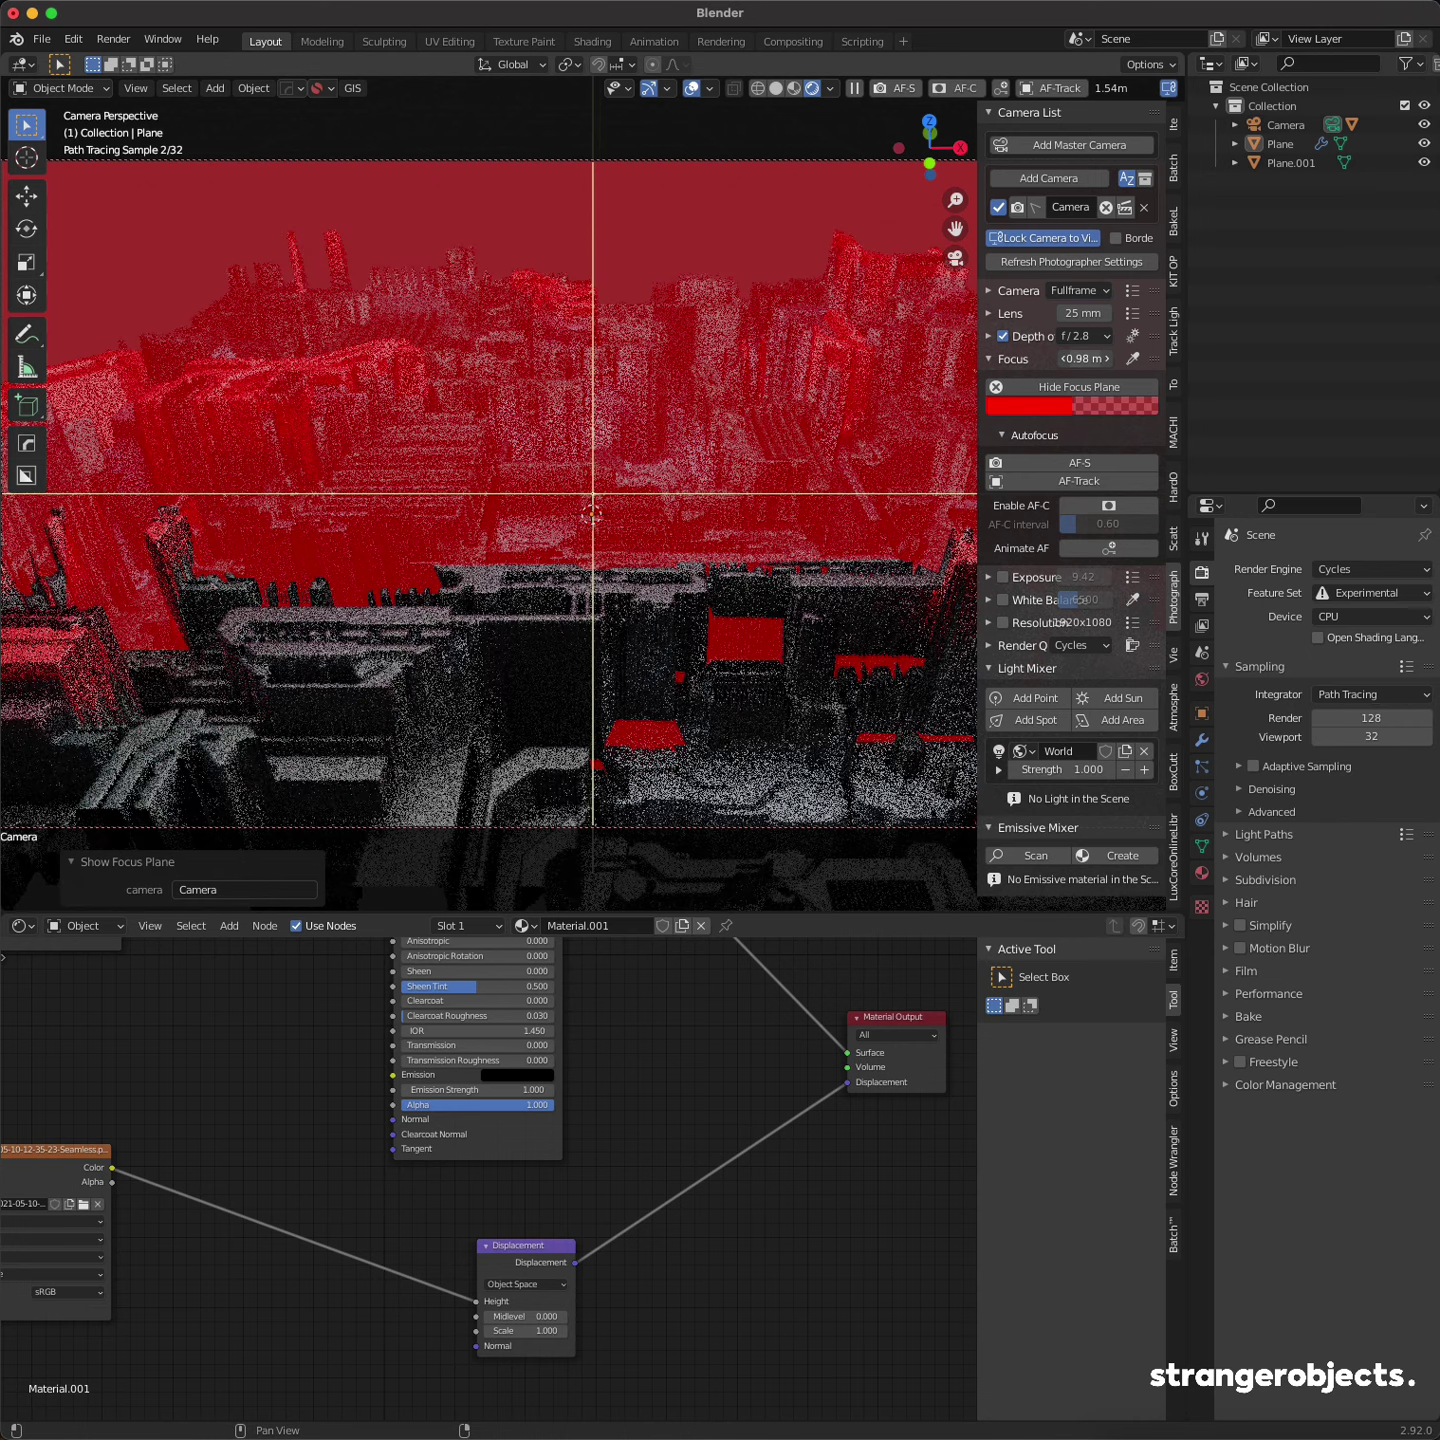
left_click_drag(1085, 358, 1088, 360)
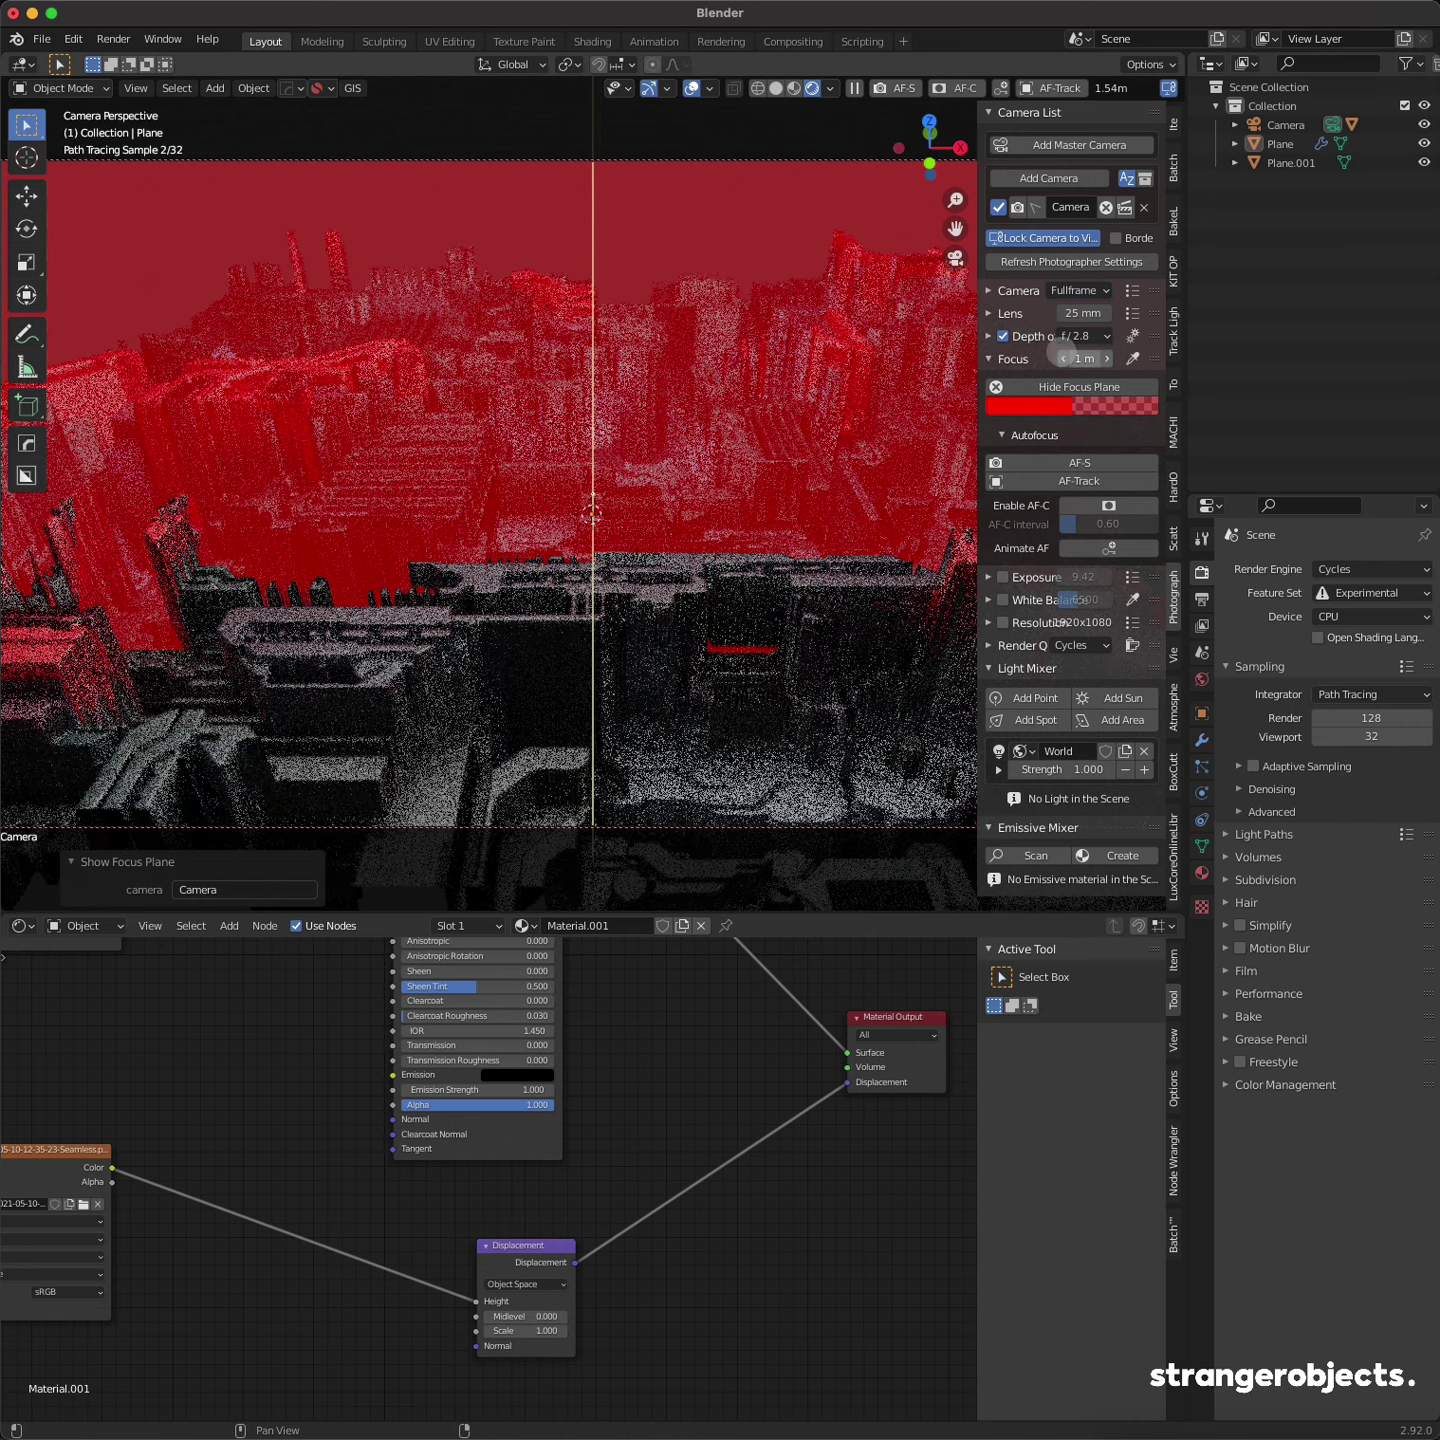
left_click(1055, 387)
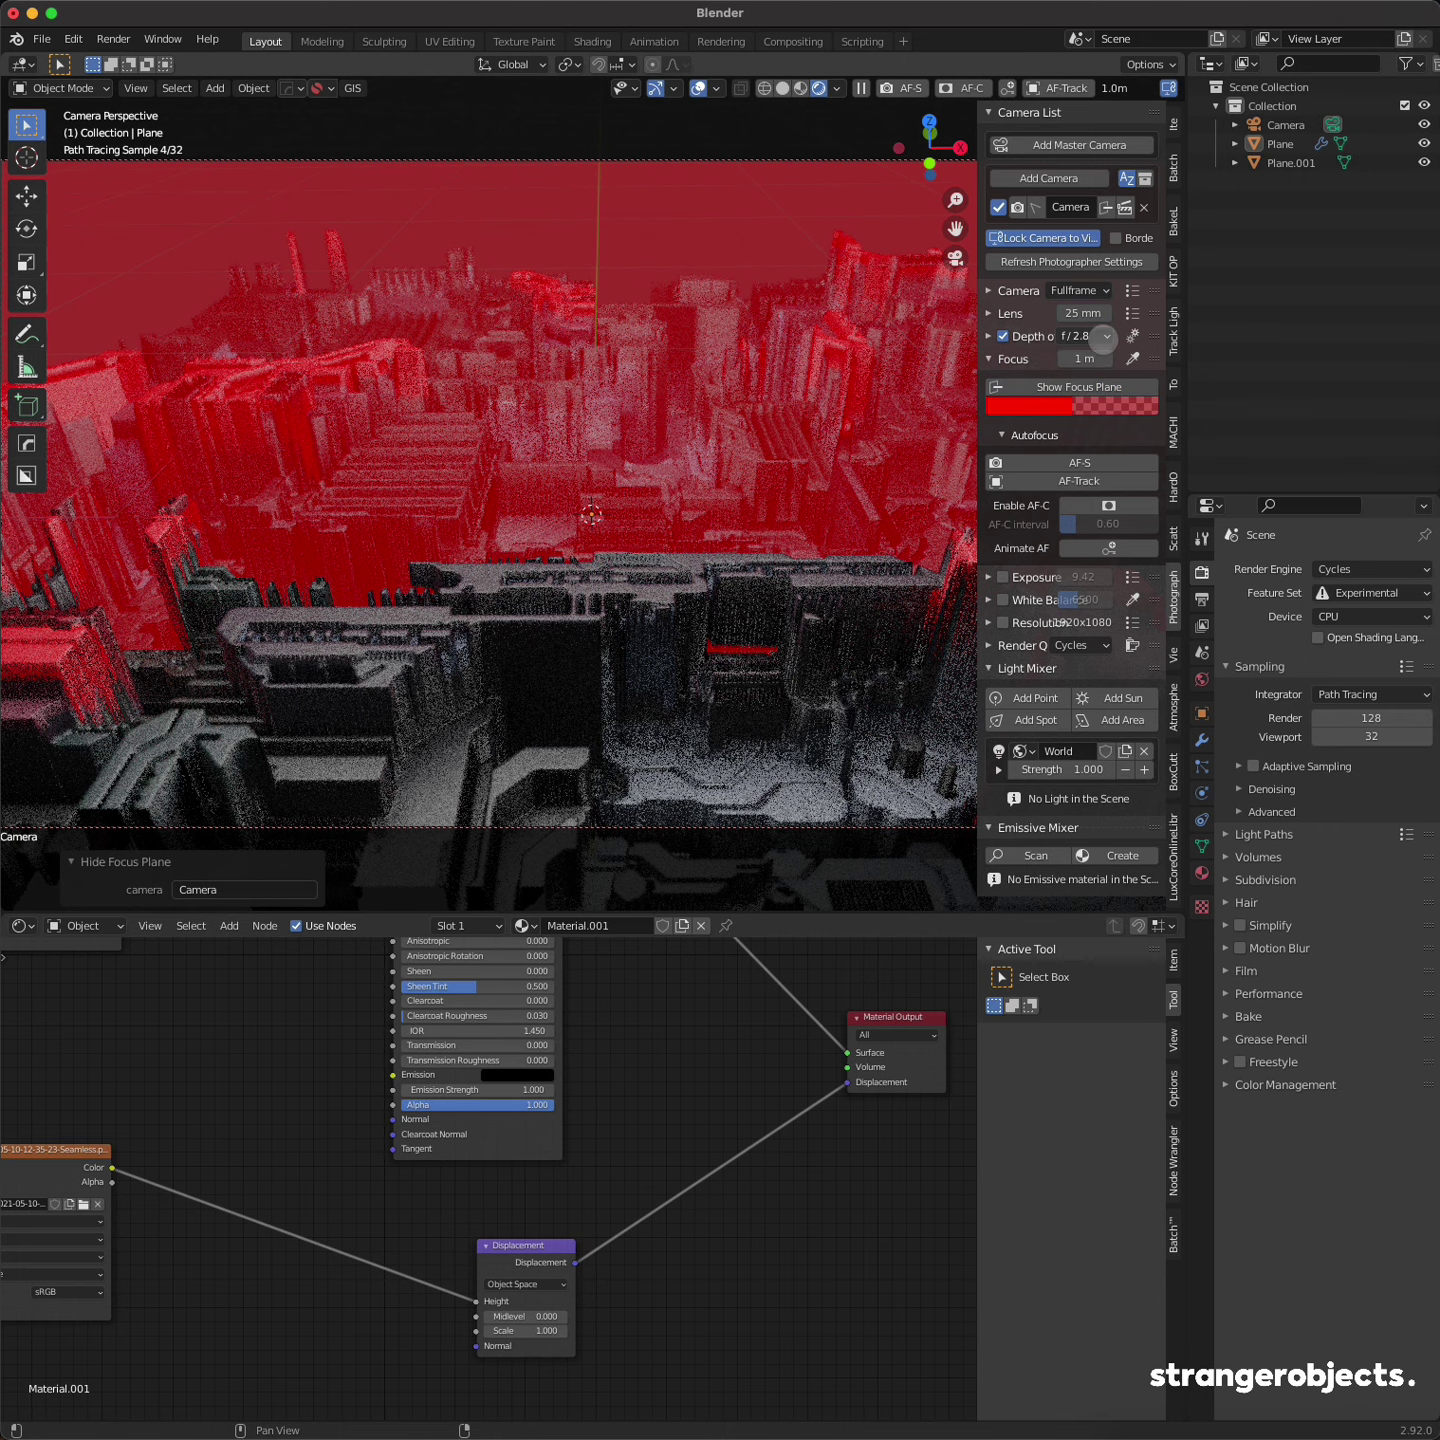
left_click(1105, 336)
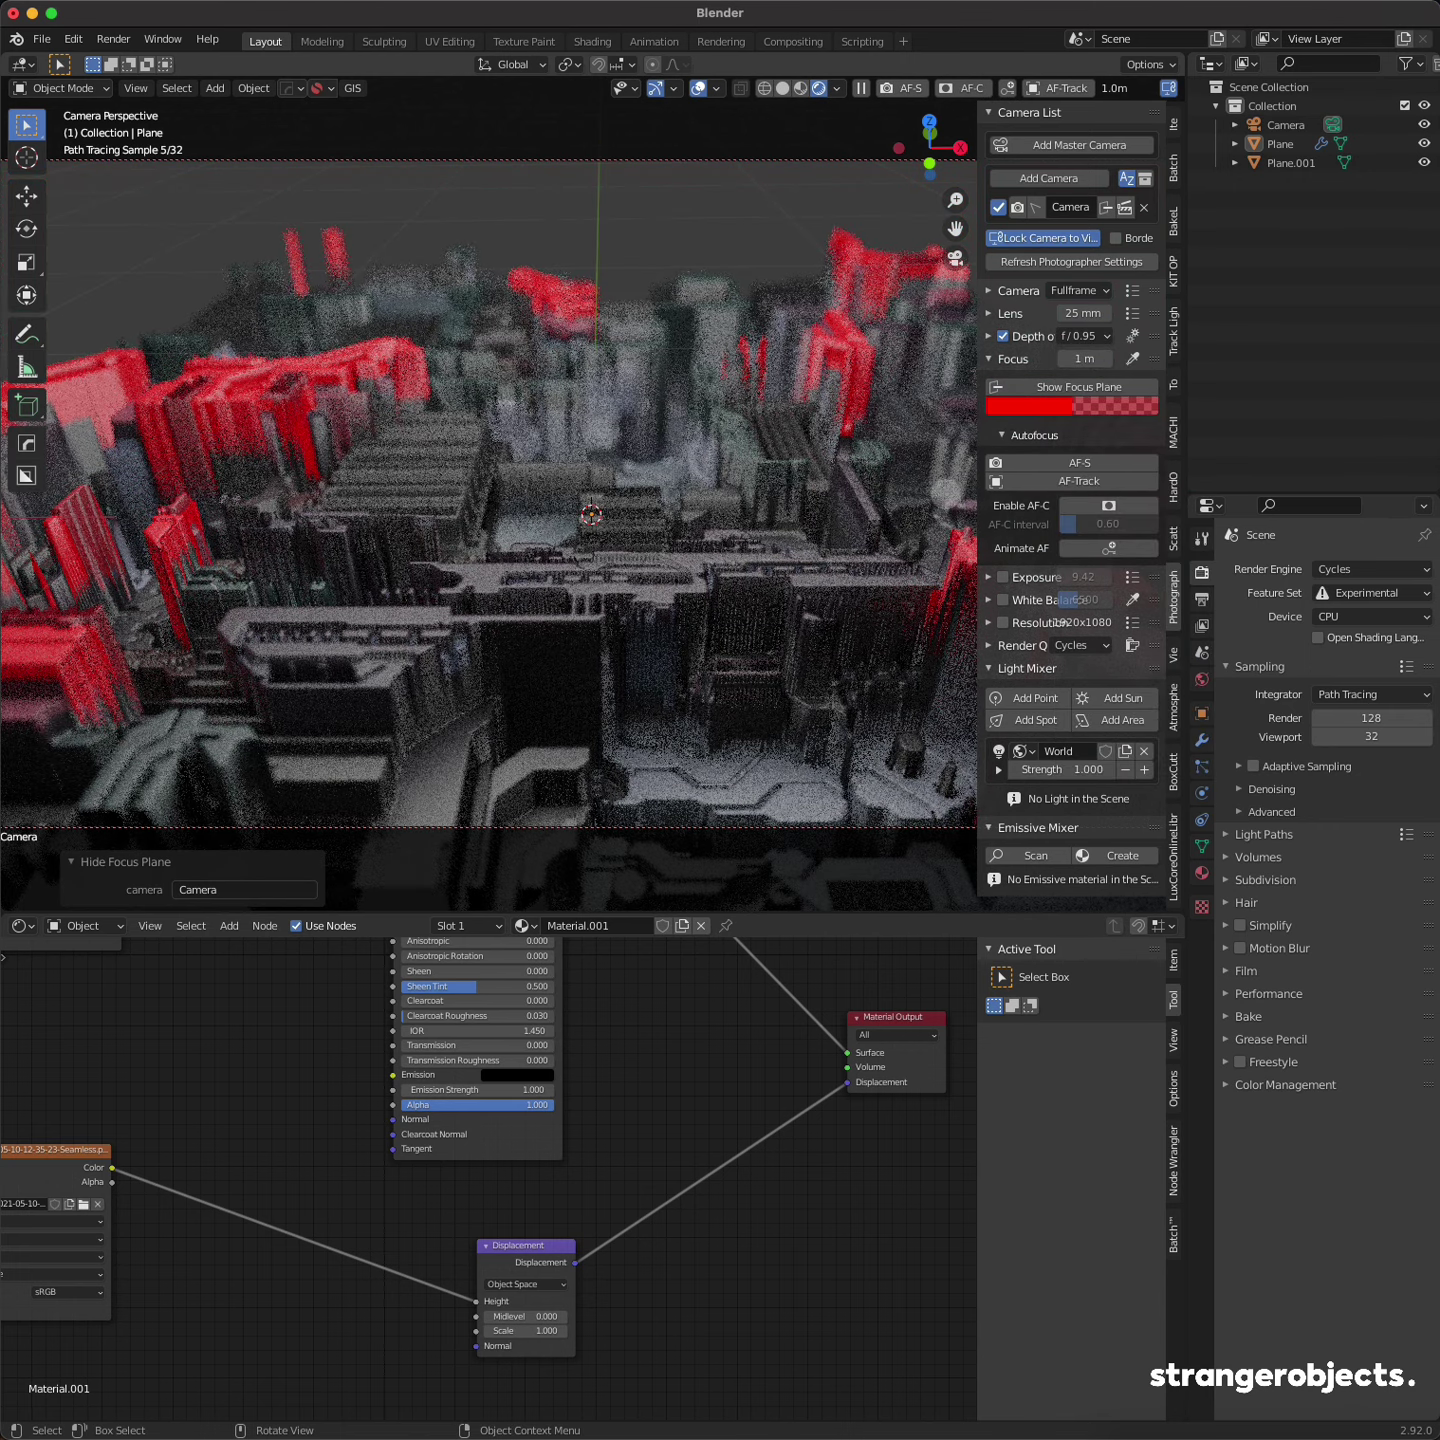
key("n")
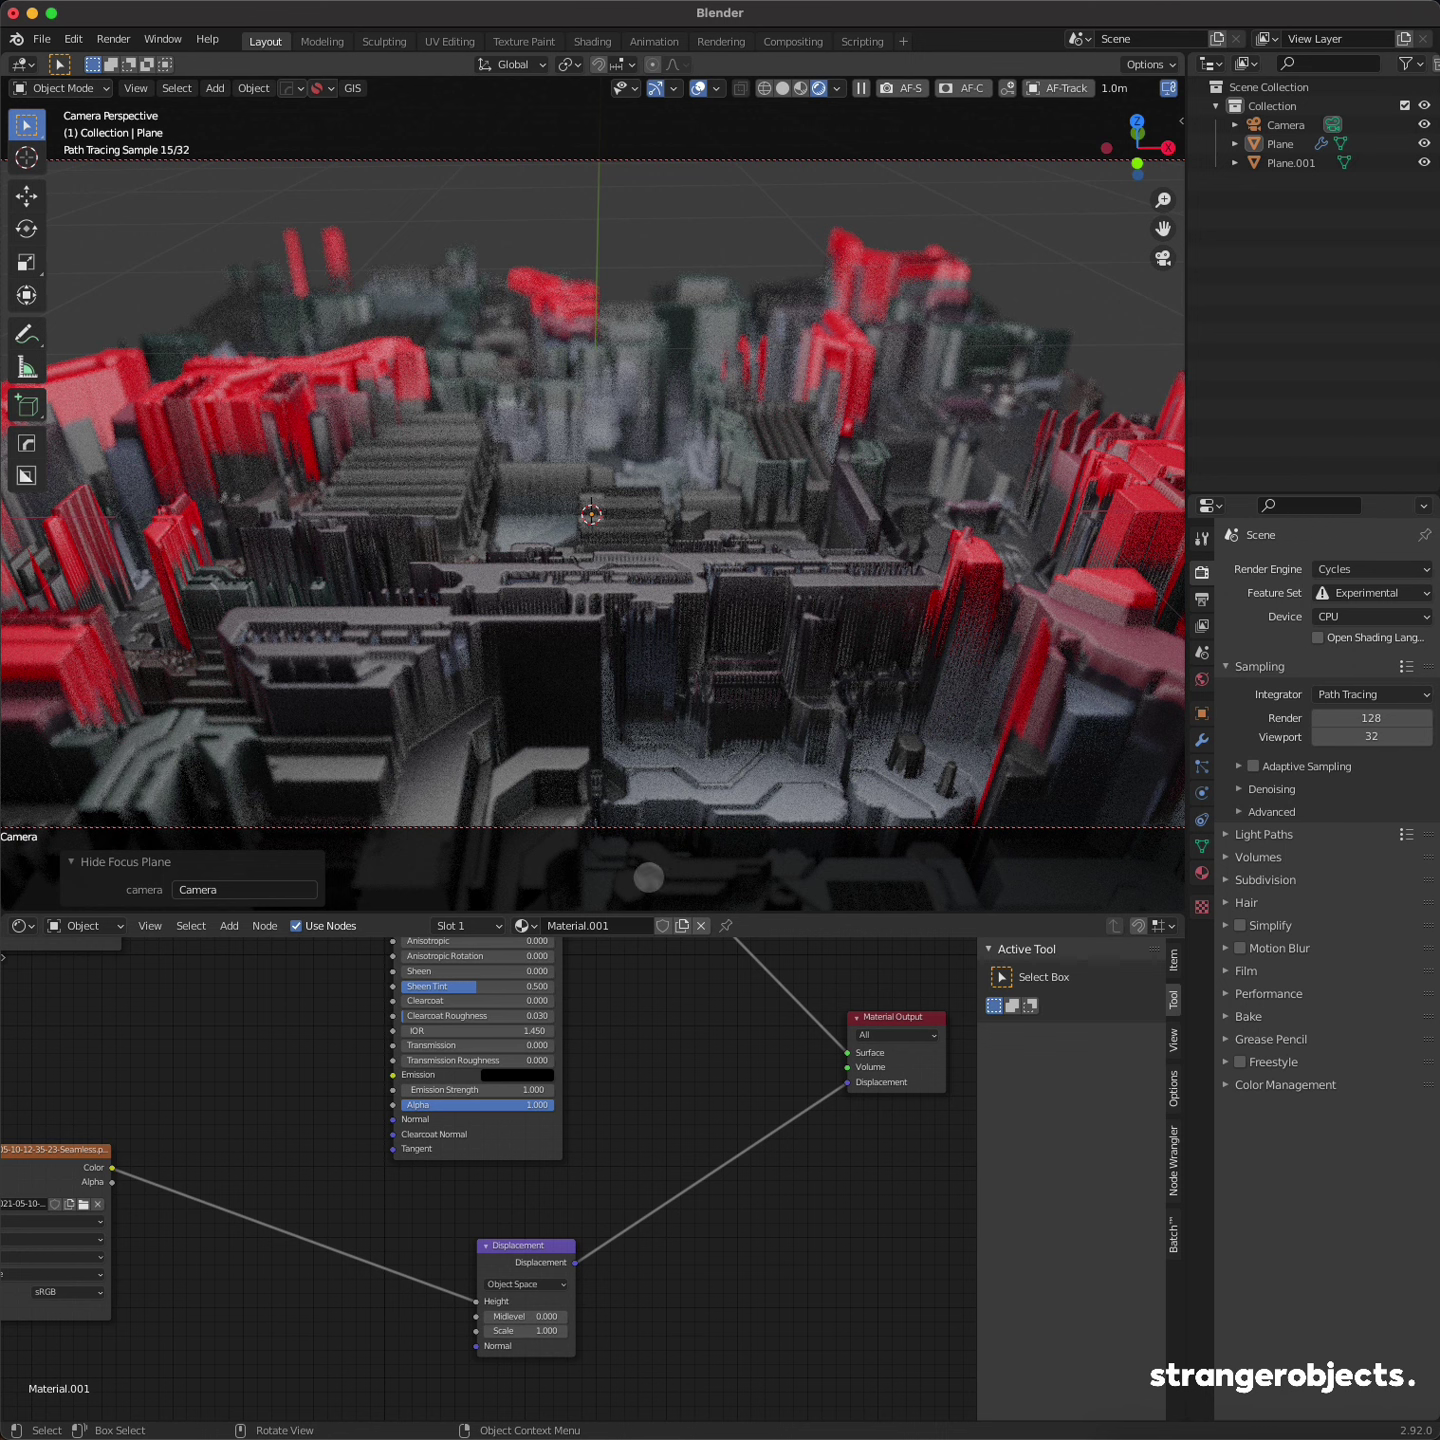
Step: Set the plane's Subdivision Dicing Scale to 0.25 and turn off viewport overlays
left_click(1072, 685)
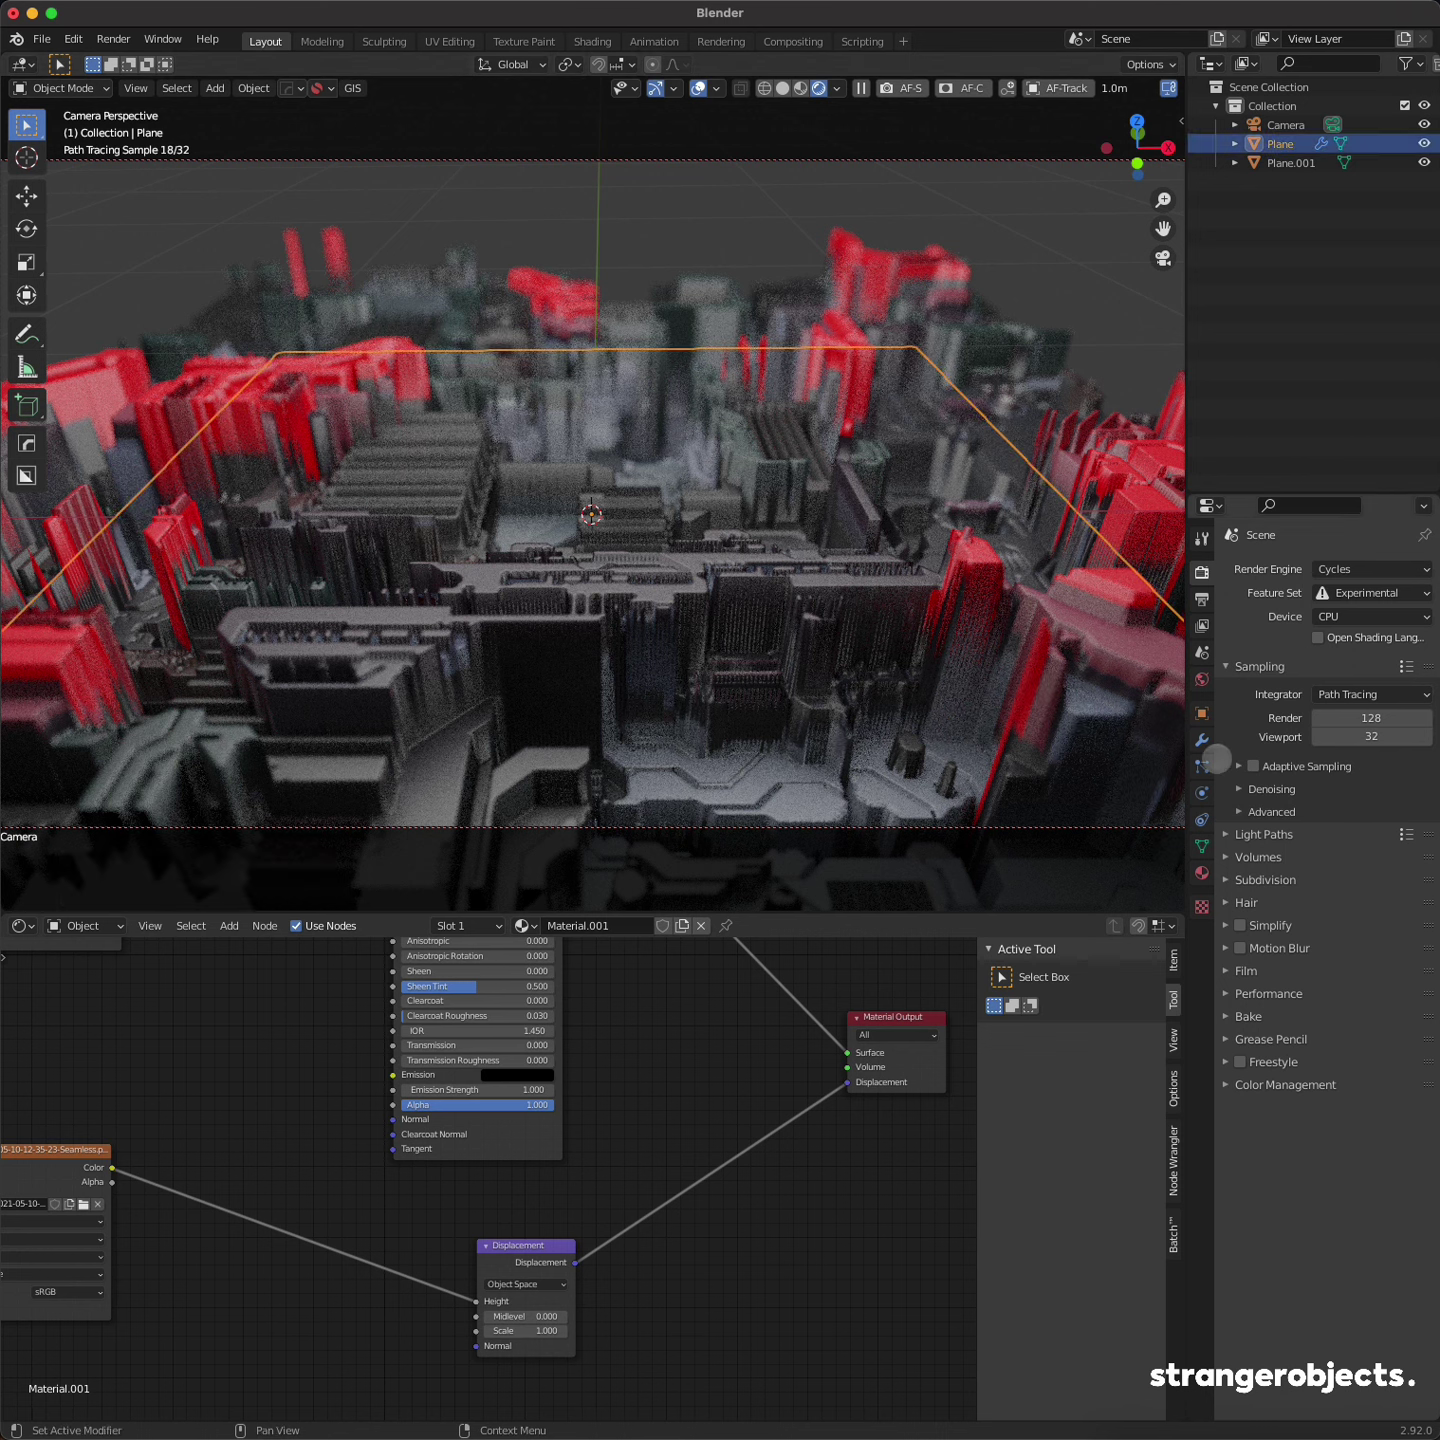
left_click(1202, 739)
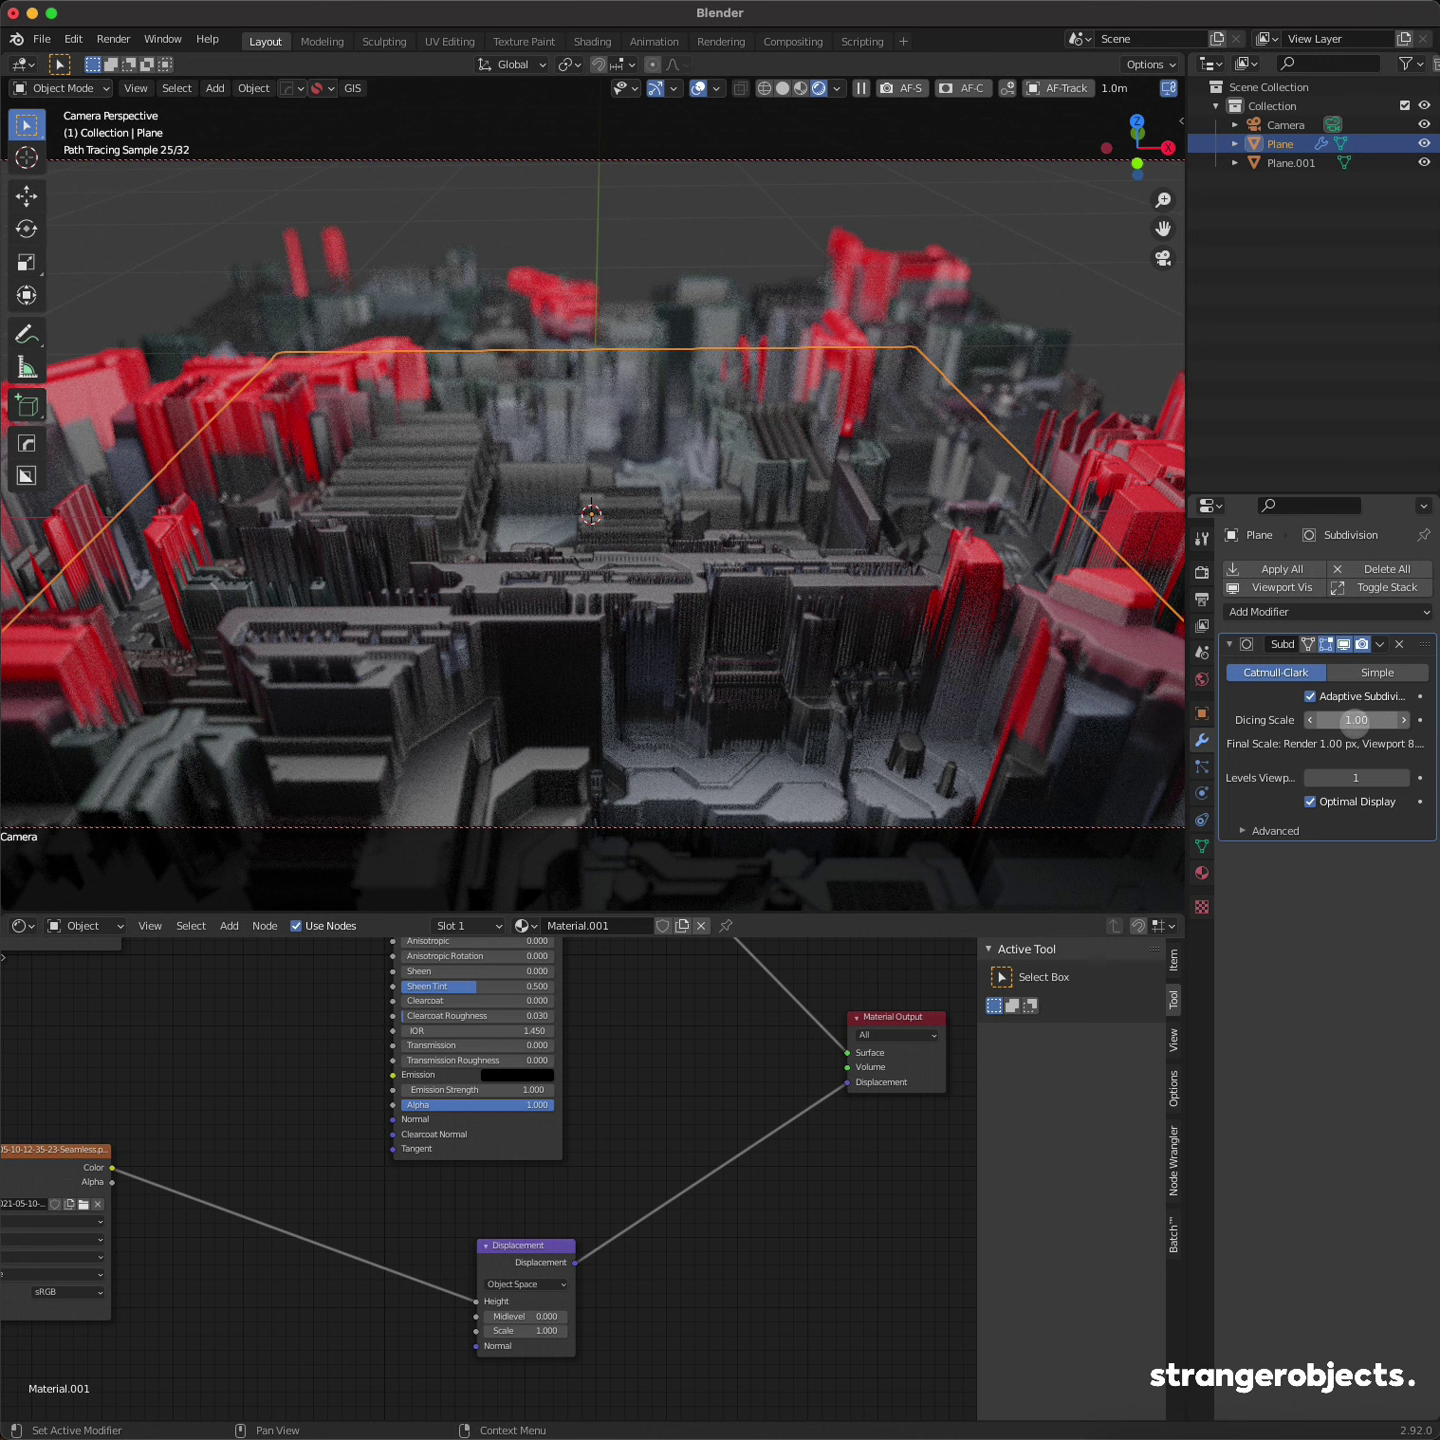
left_click(1354, 720)
type(".25")
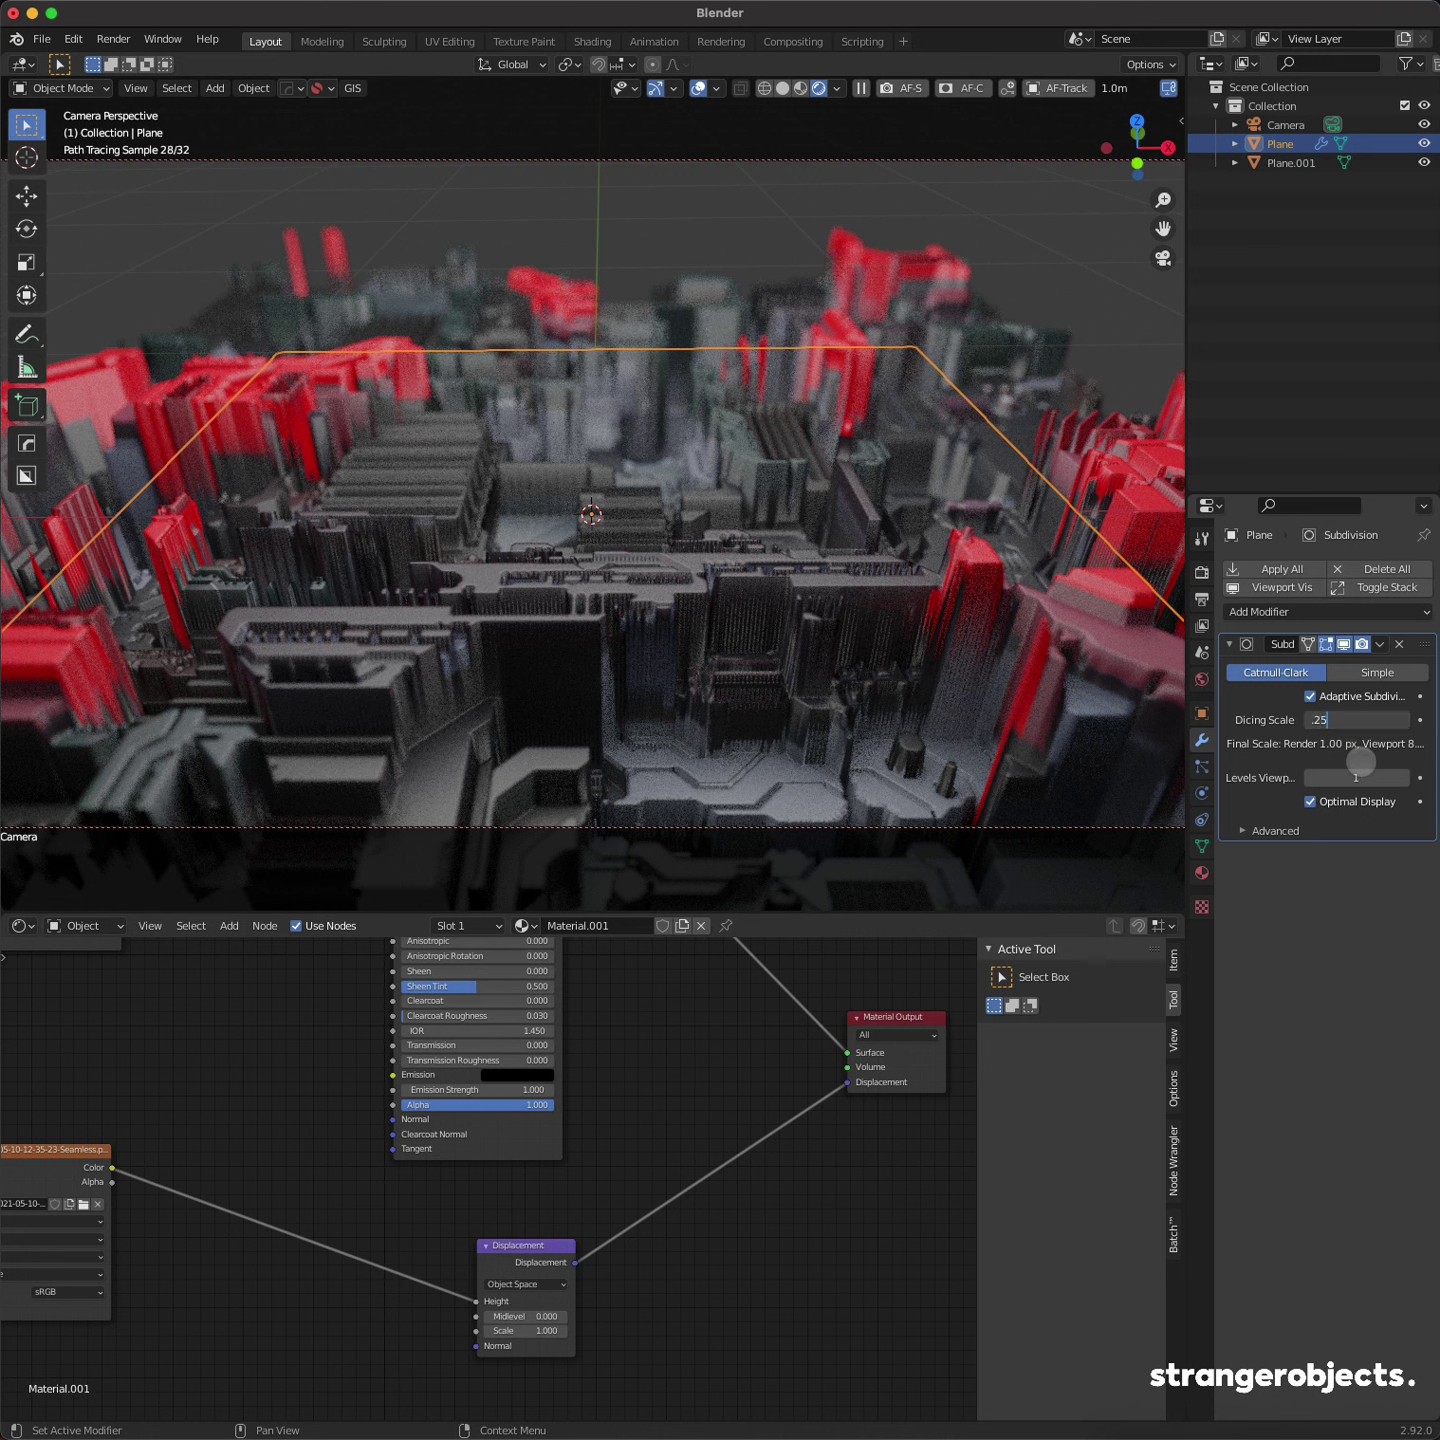
key("Return")
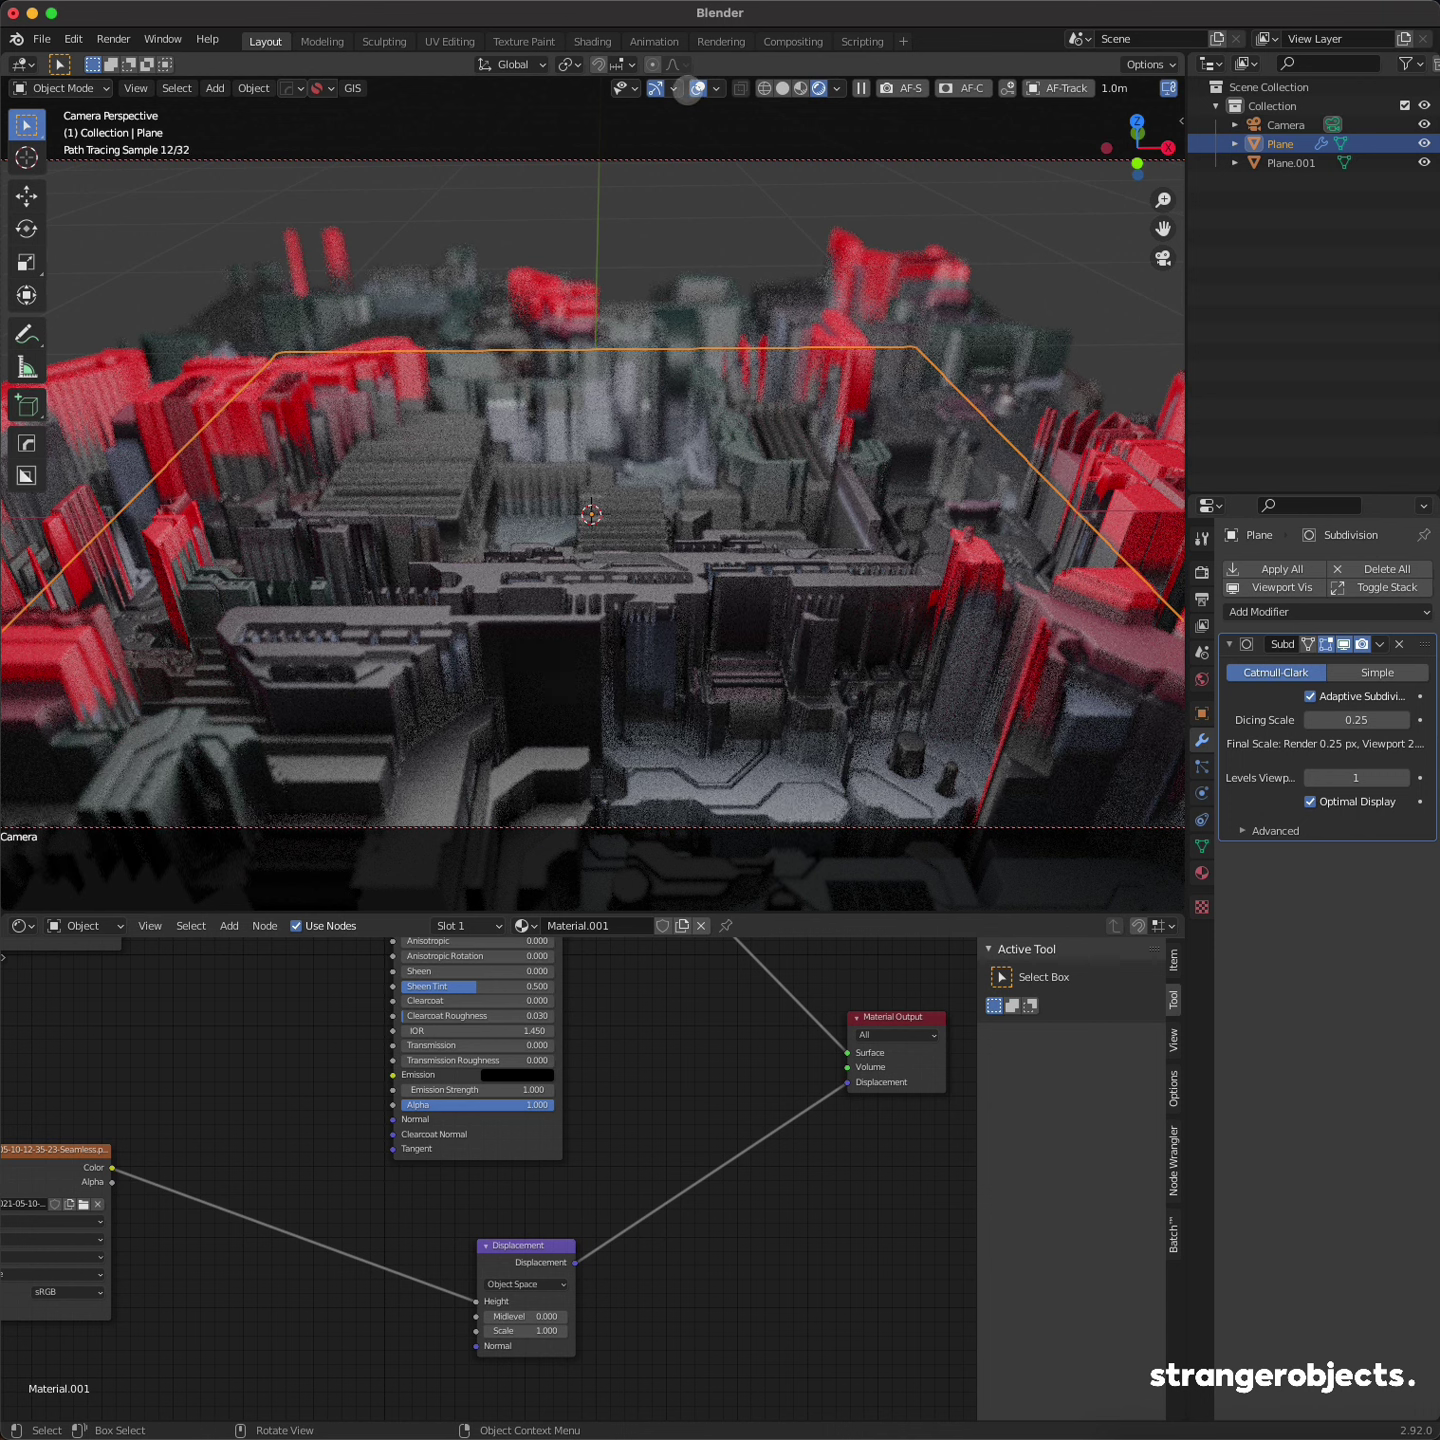
left_click(691, 88)
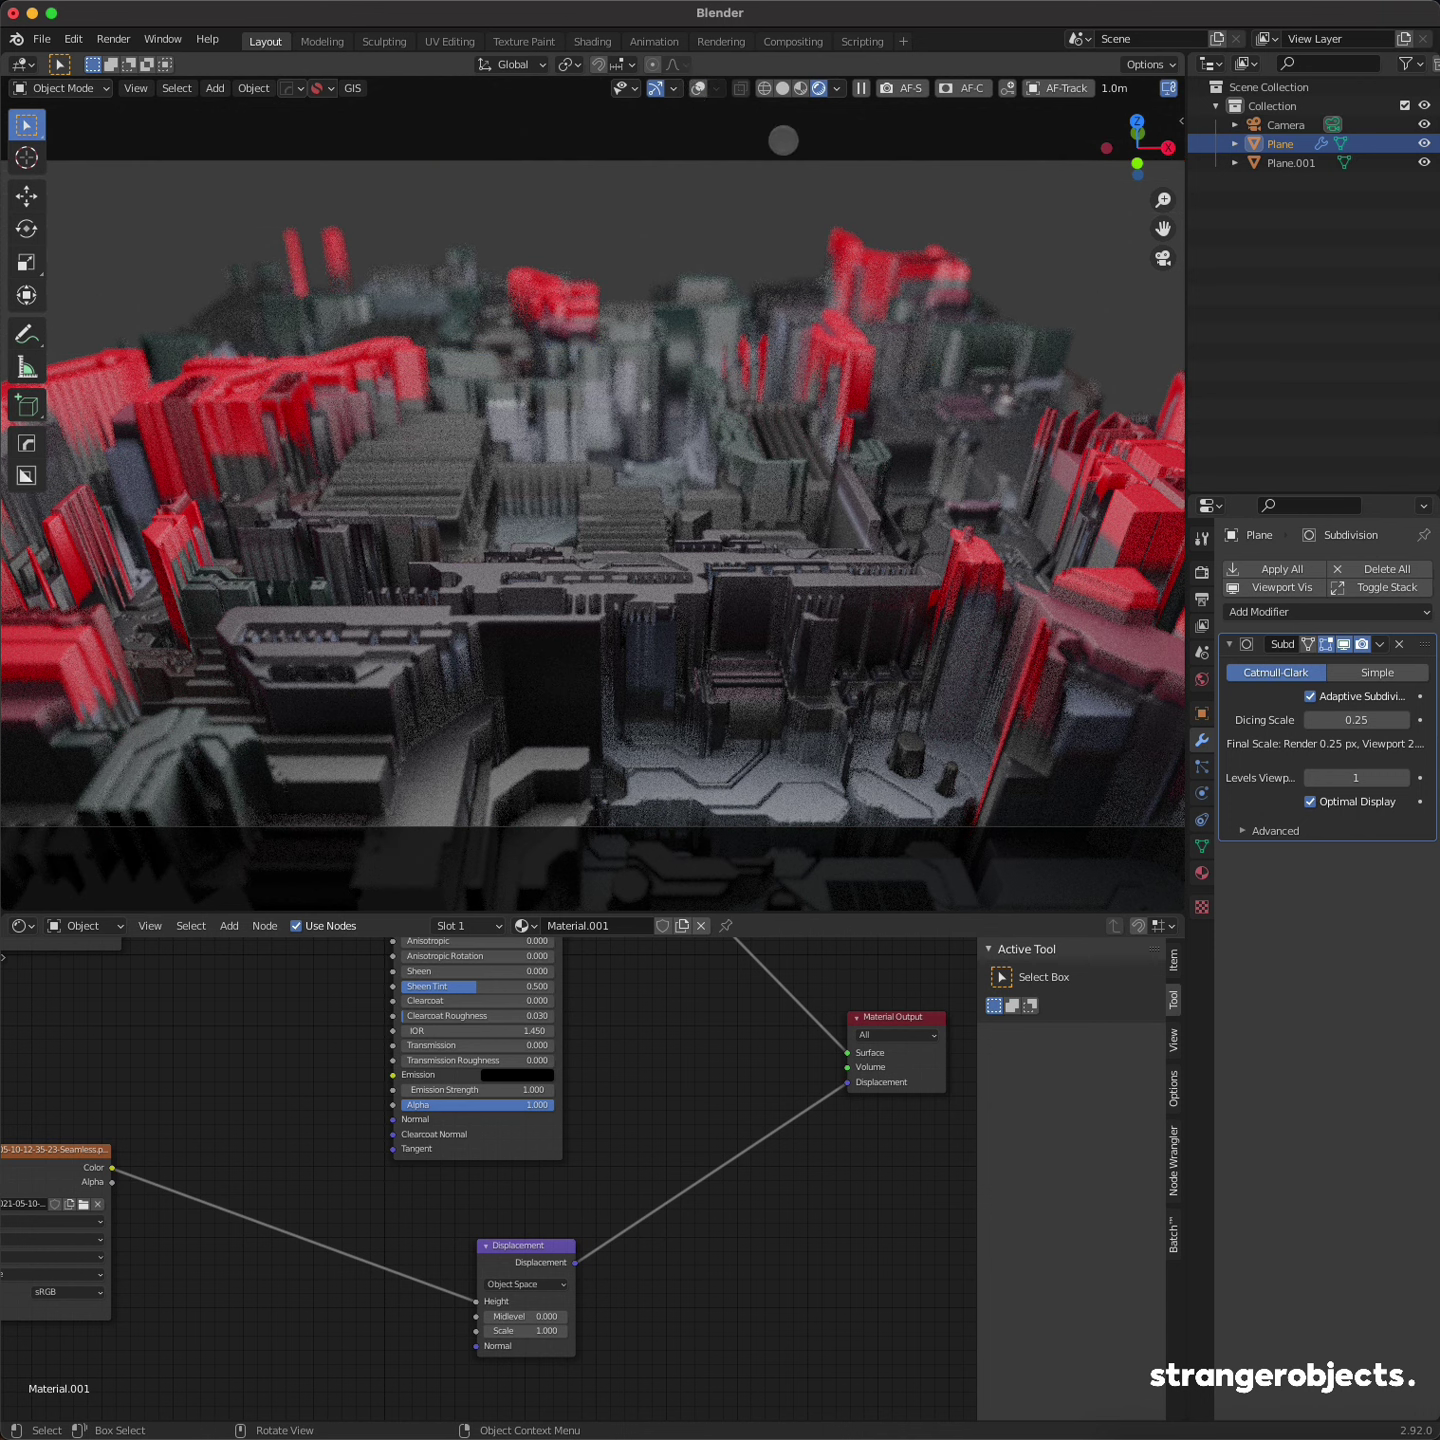